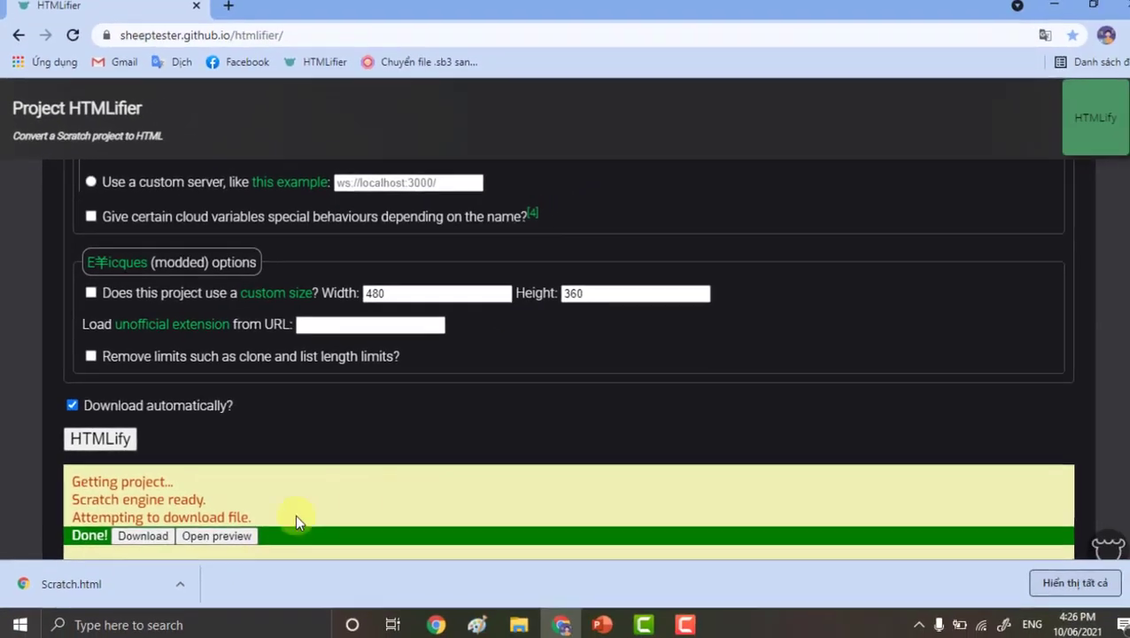
Copy the downloaded Scratch HTML file from the Downloads folder to the desktop.
click(178, 583)
click(207, 529)
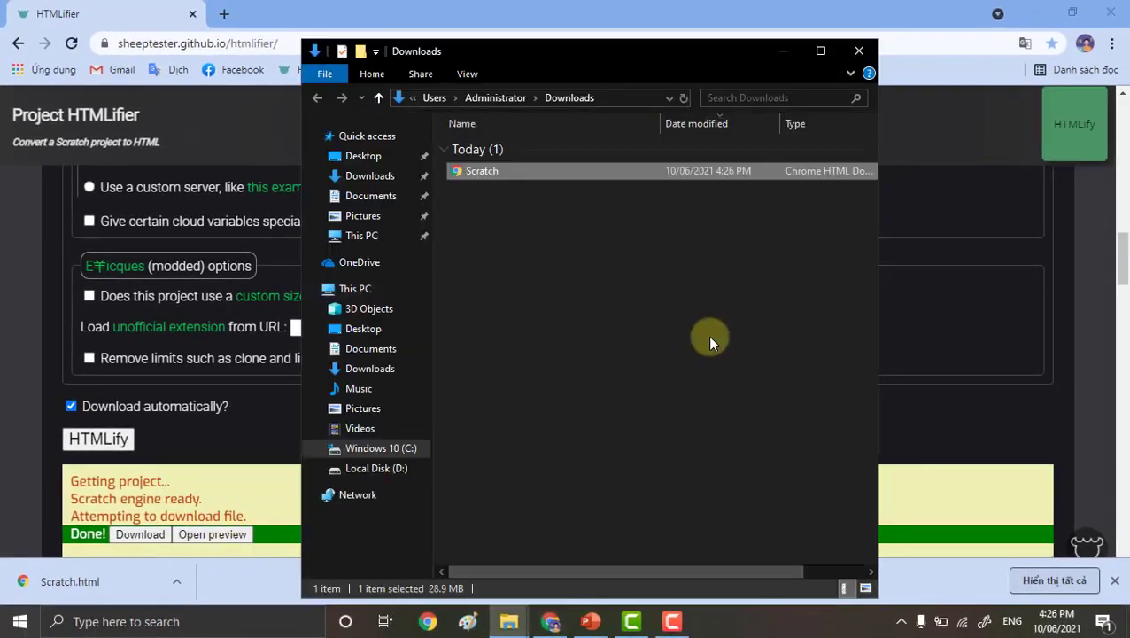
click(555, 206)
click(496, 171)
click(782, 51)
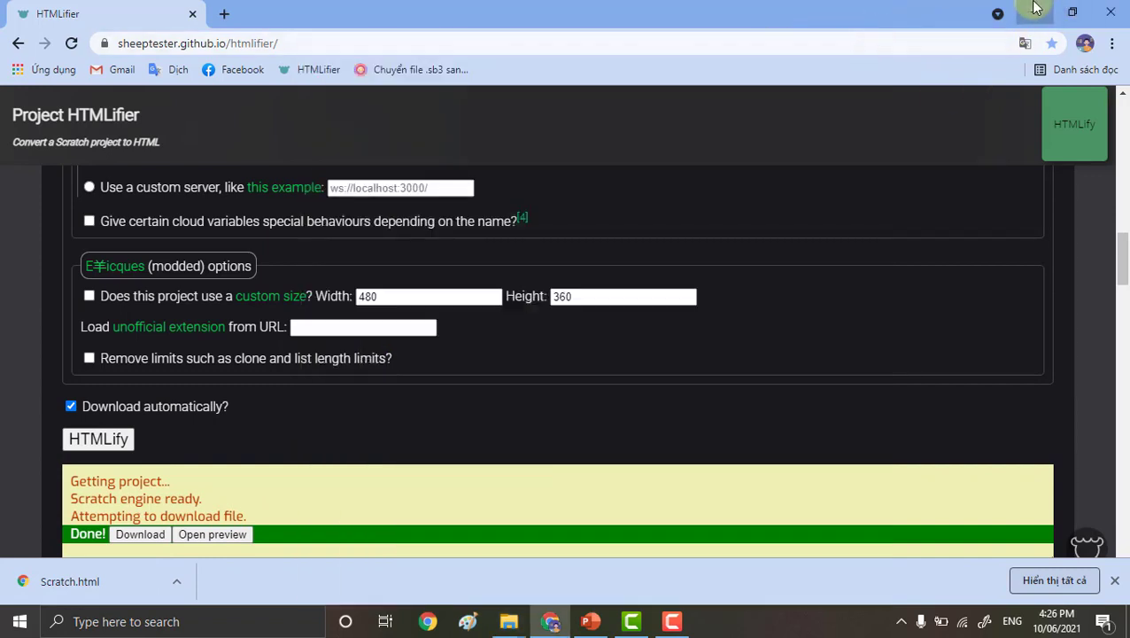
click(1034, 10)
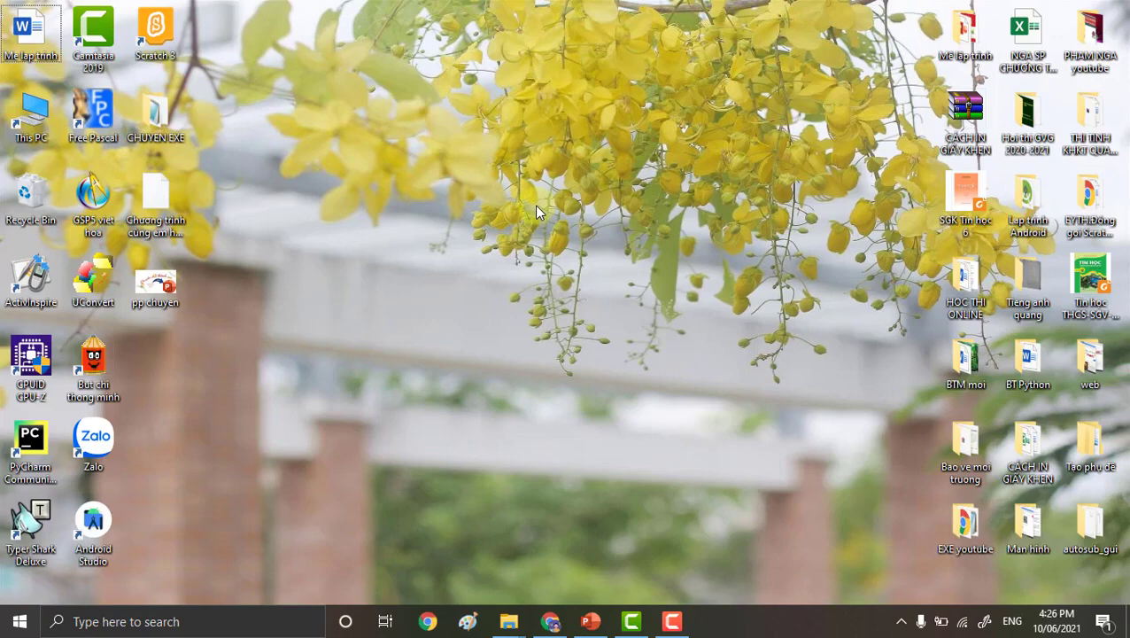
key(ctrl+v)
click(528, 205)
Open the desktop Scratch HTML file in Chrome, try the first mini-game, return to its home screen and close the browser.
click(172, 365)
double_click(156, 359)
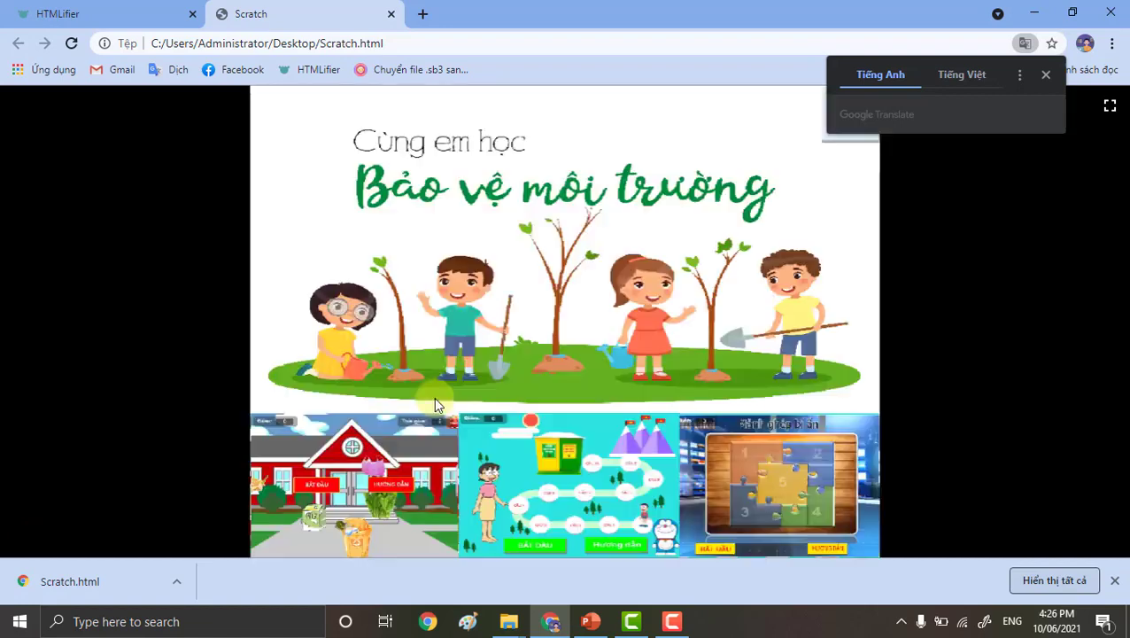
click(387, 492)
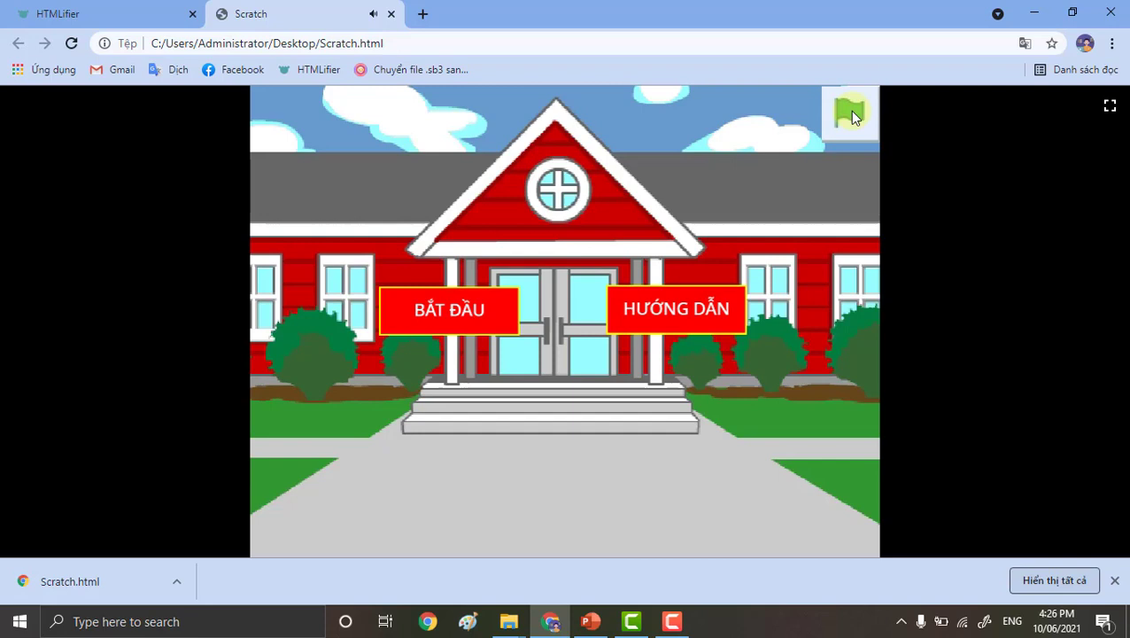
click(477, 308)
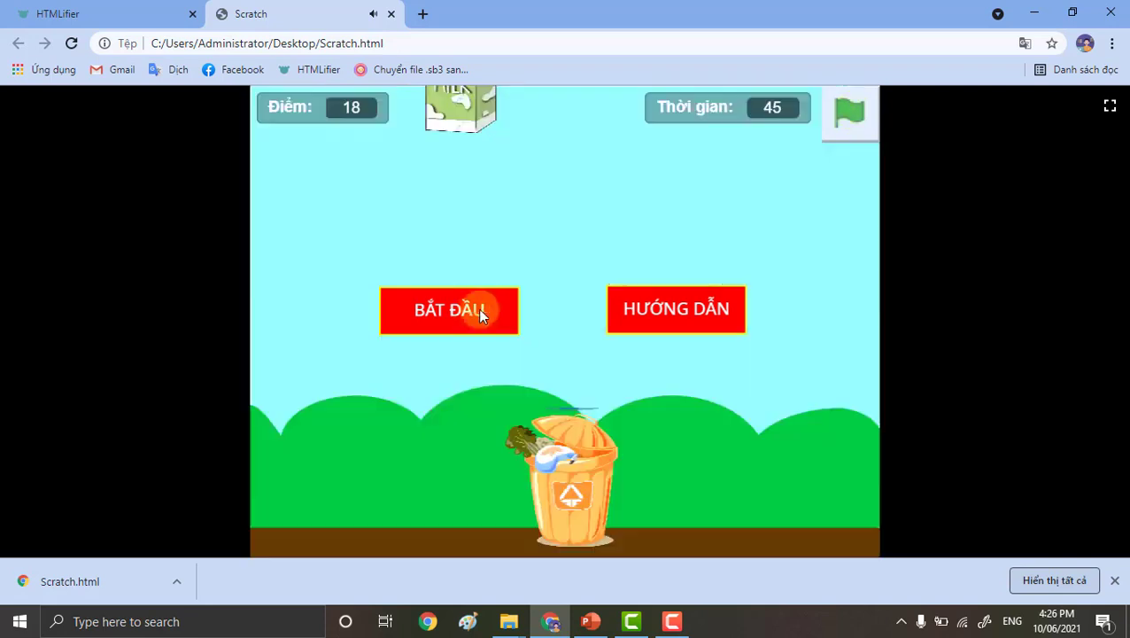
click(856, 114)
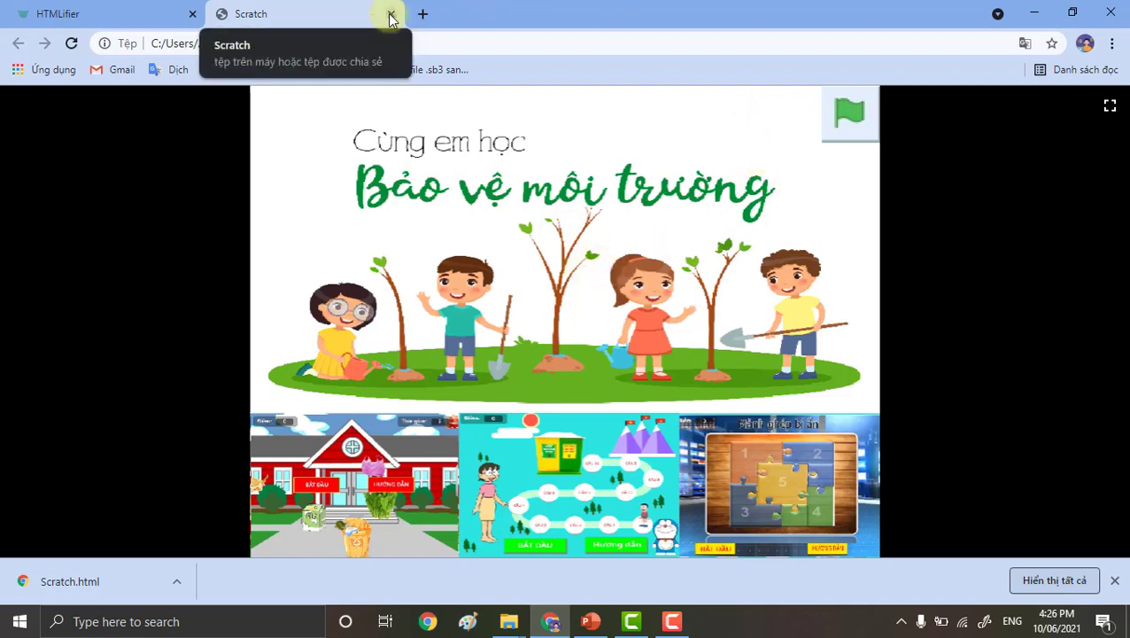
click(1115, 14)
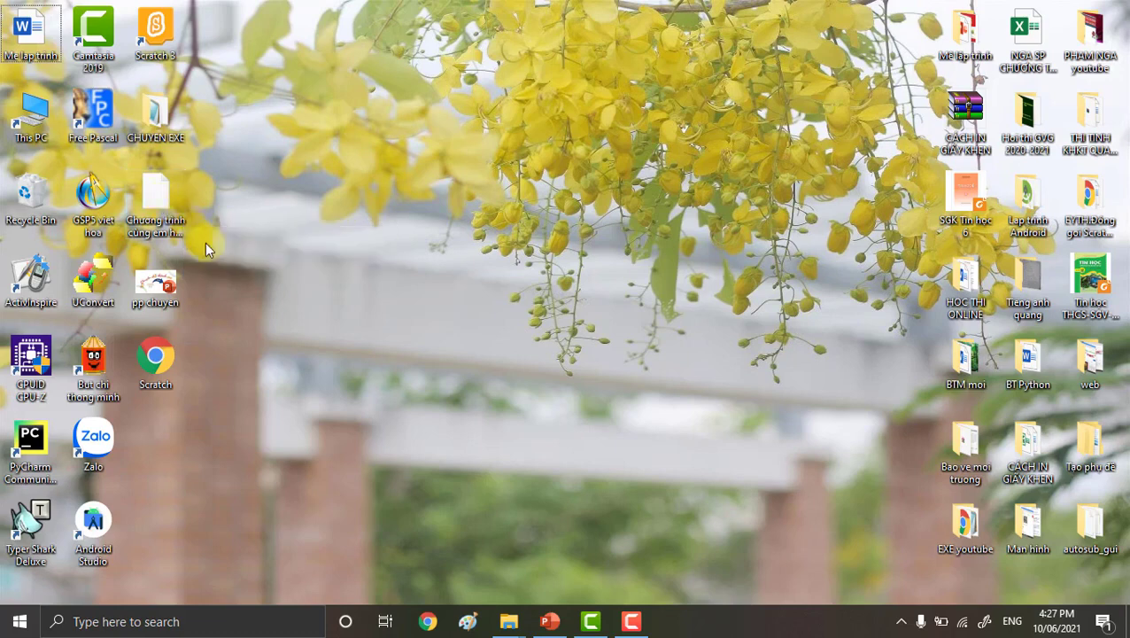
Create a new folder named BVMT on the desktop.
right_click(390, 204)
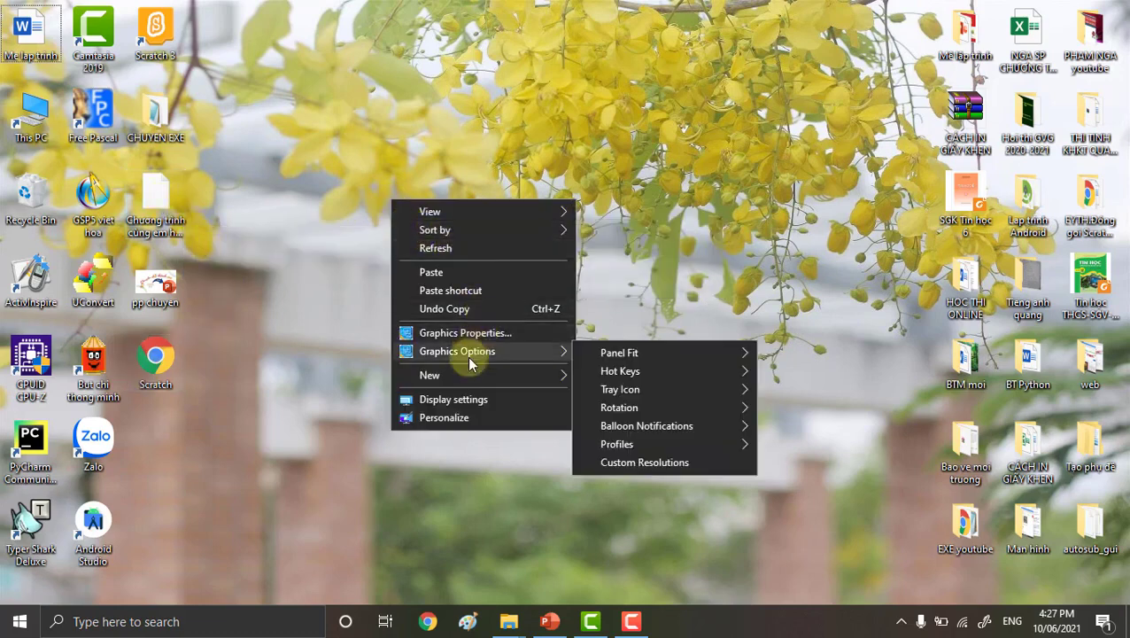
mouse_move(482, 375)
click(627, 381)
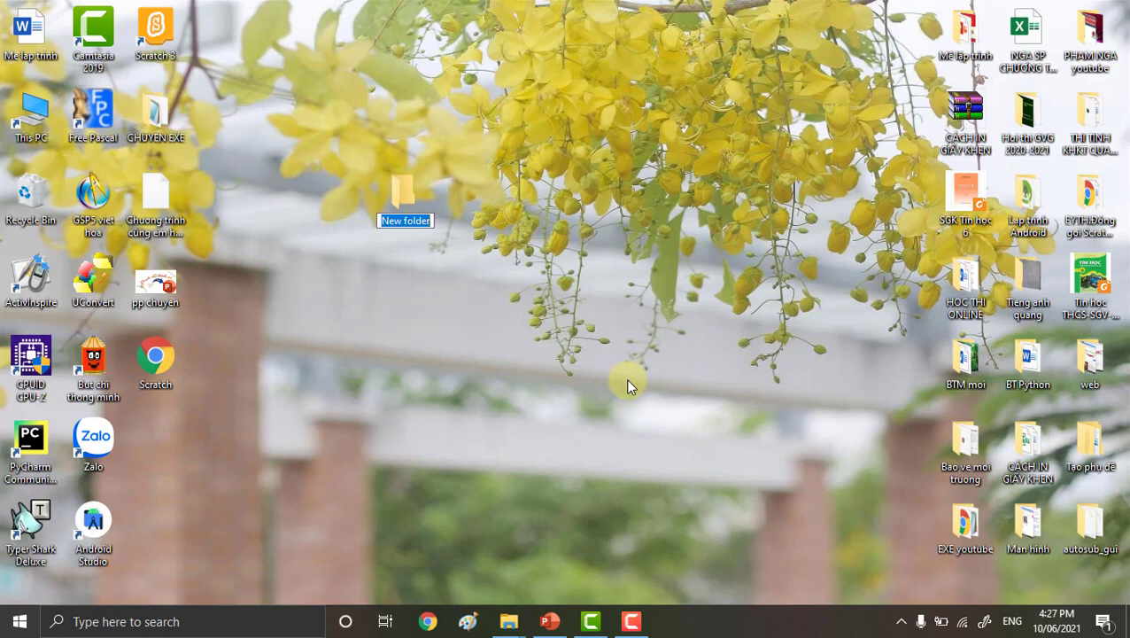
text(B)
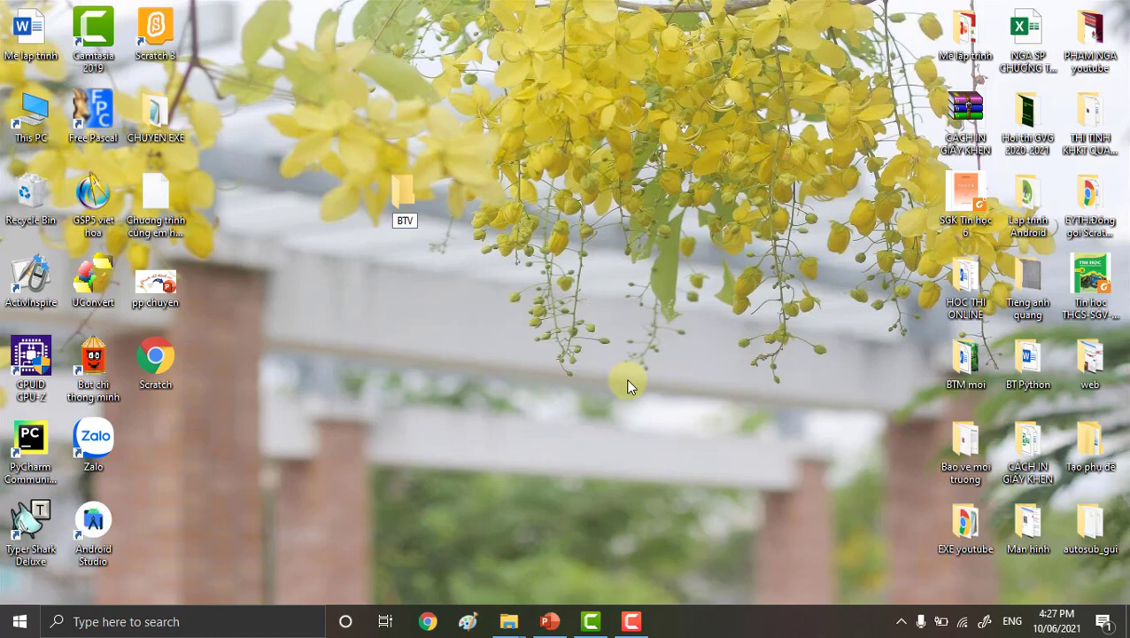
text(VMT)
key(Return)
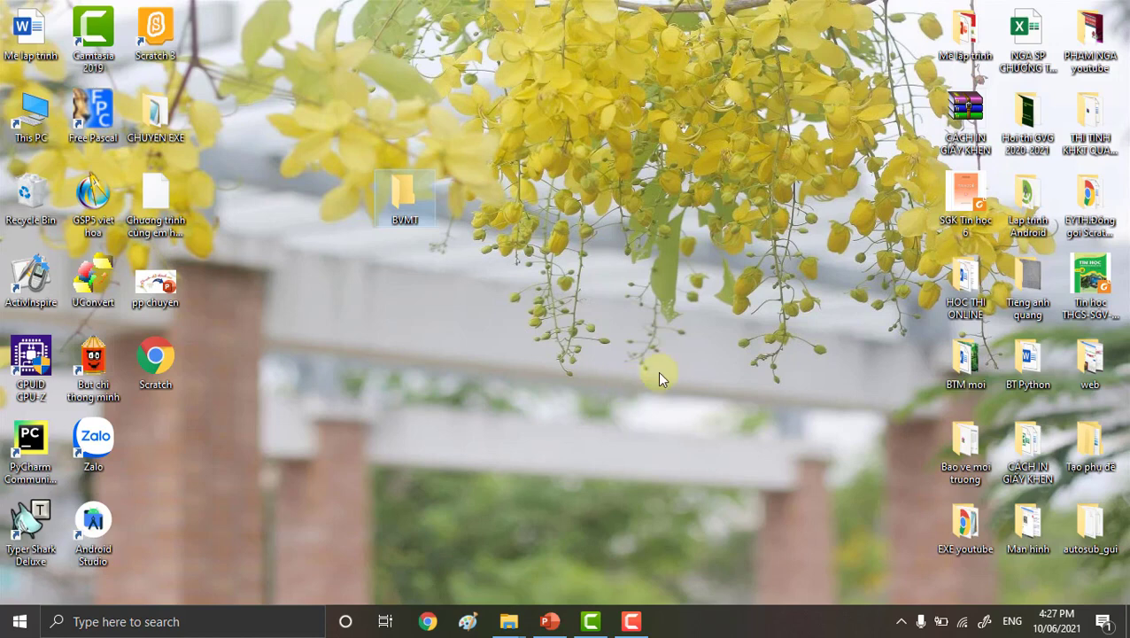
Move the "Chương trình cùng em h..." and Scratch HTML files into BVMT, then line up pp chuyen and BVMT below CHUYEN EXE.
drag(156, 197, 403, 196)
drag(155, 355, 403, 195)
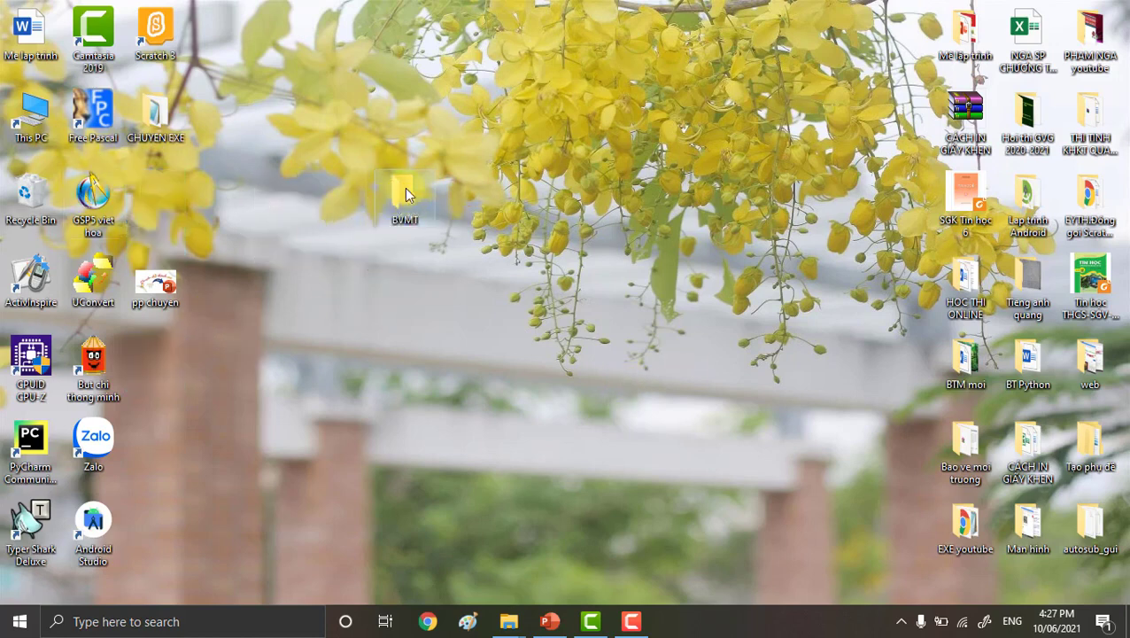
drag(166, 282, 157, 200)
drag(410, 187, 153, 267)
right_click(322, 190)
click(361, 233)
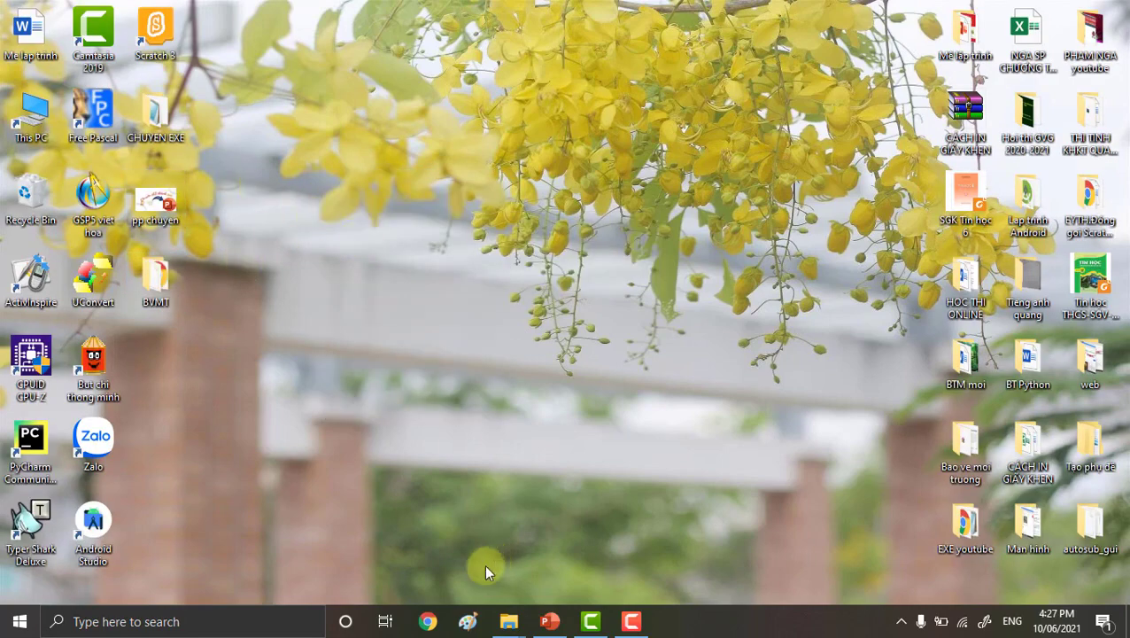
Switch to the PowerPoint presentation to review the four conversion stages, then end the slide show and minimize it.
click(556, 625)
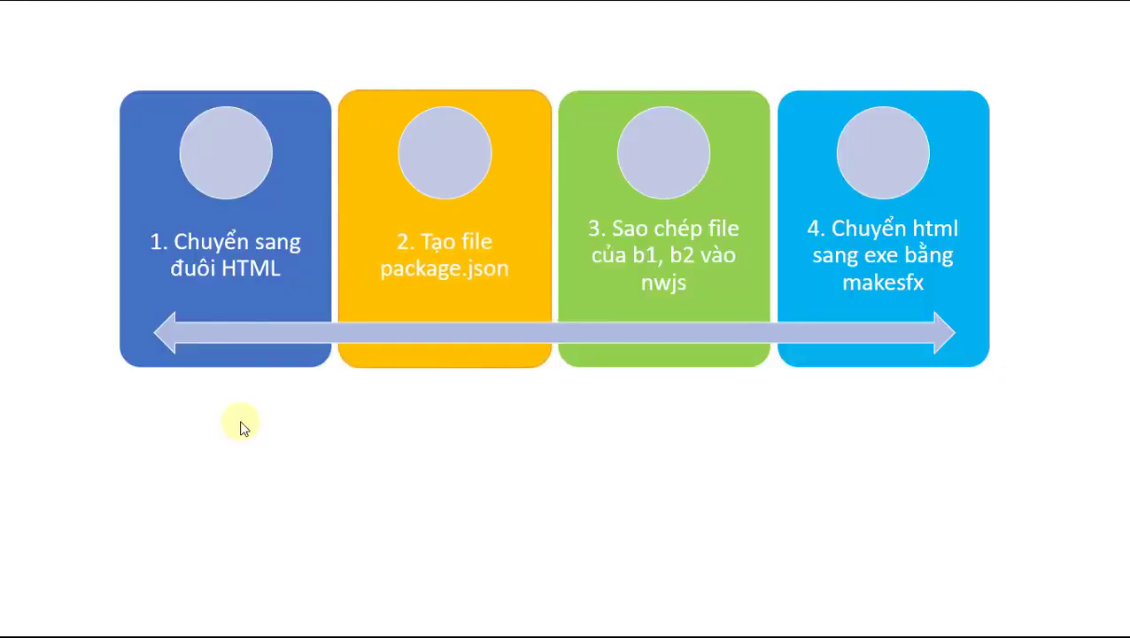
key(Escape)
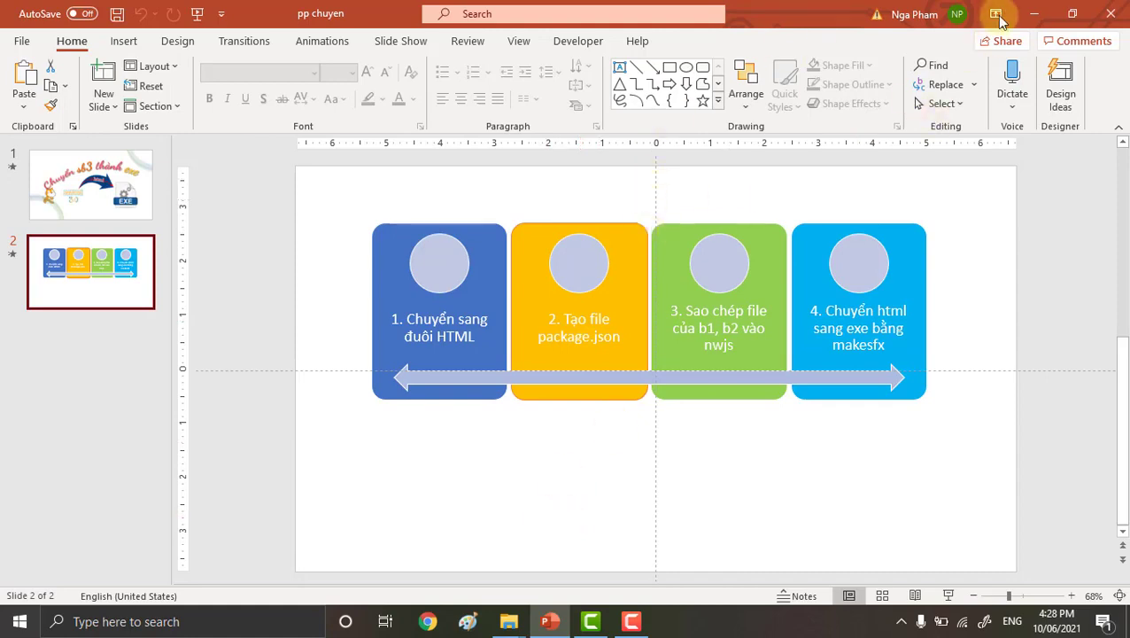
click(1036, 13)
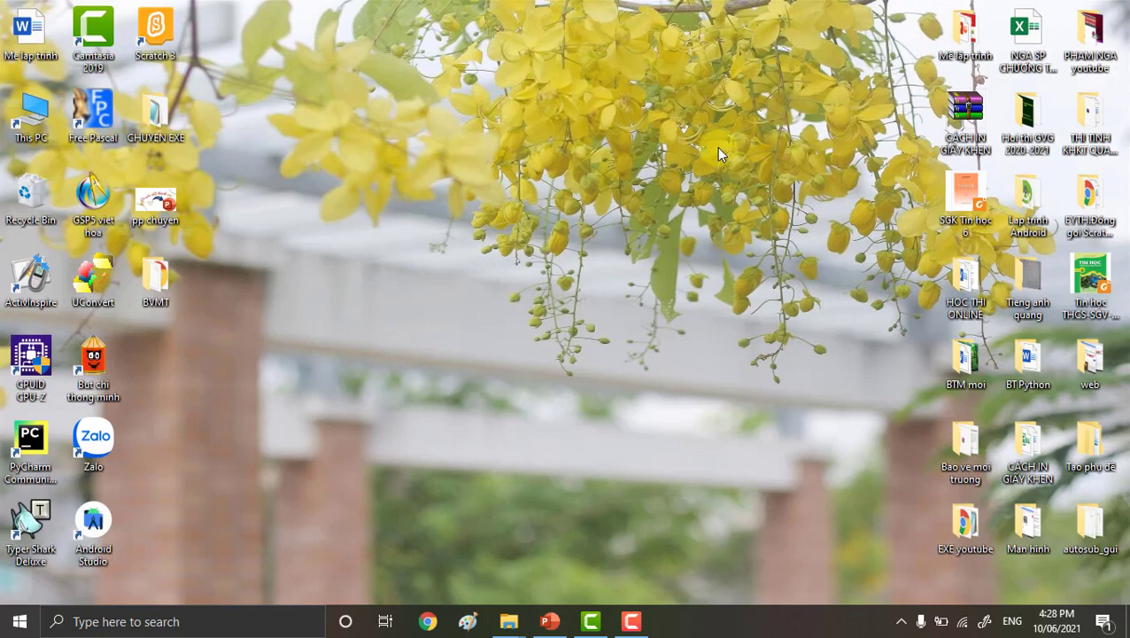
Open the CHUYEN EXE folder on the desktop and examine the node-v14.16.1-x64 and node-v14.17.0-x86 installers.
double_click(155, 111)
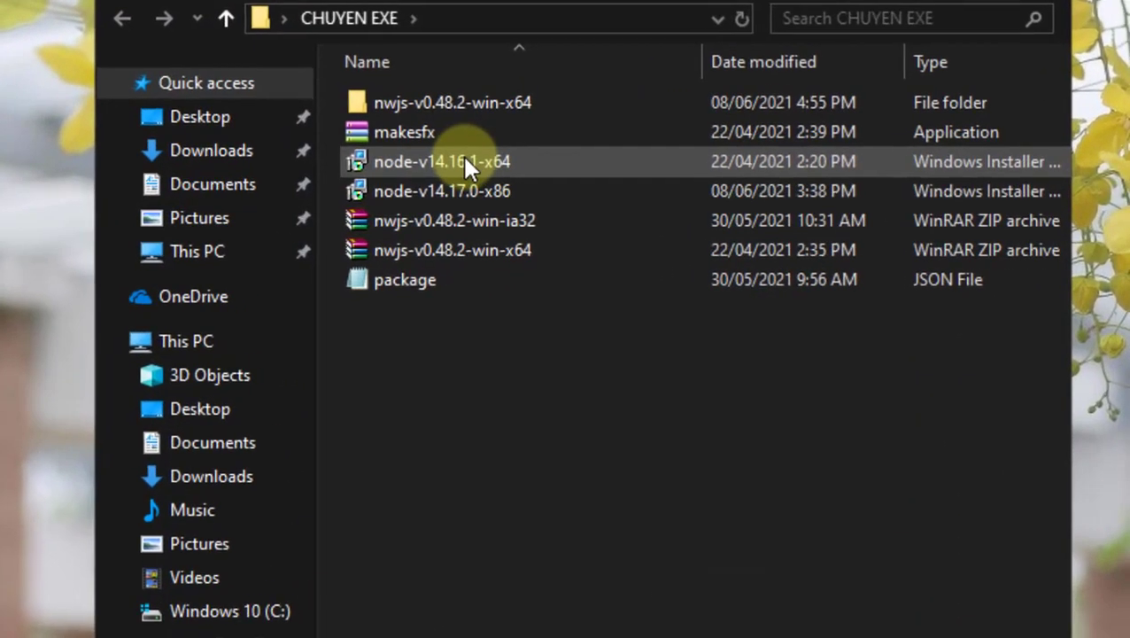
click(455, 192)
click(429, 158)
click(432, 190)
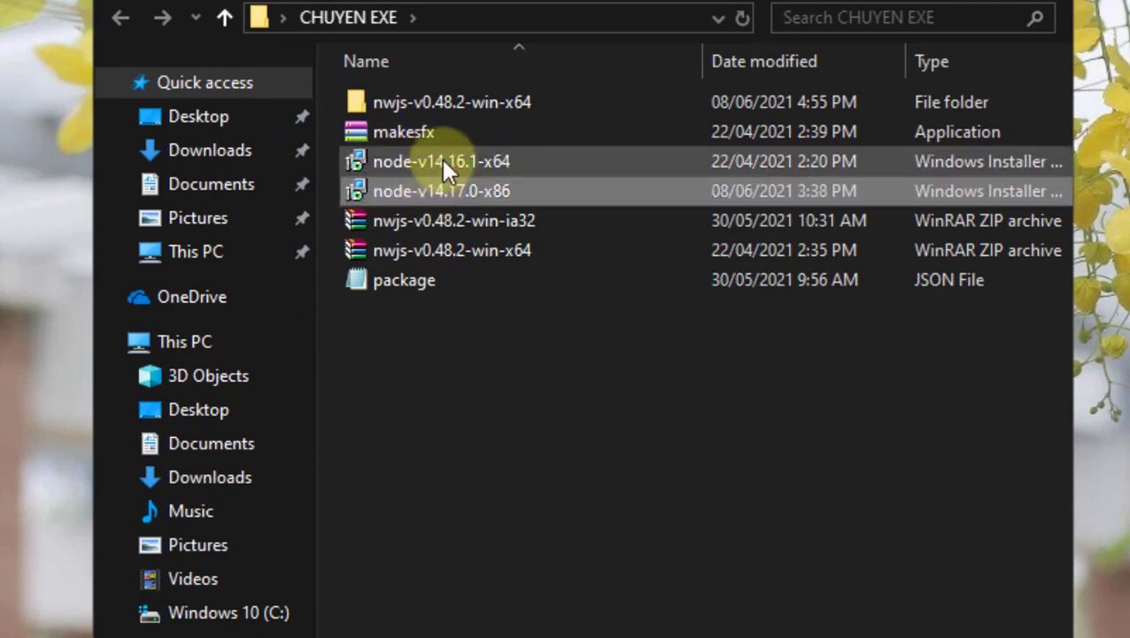
click(443, 159)
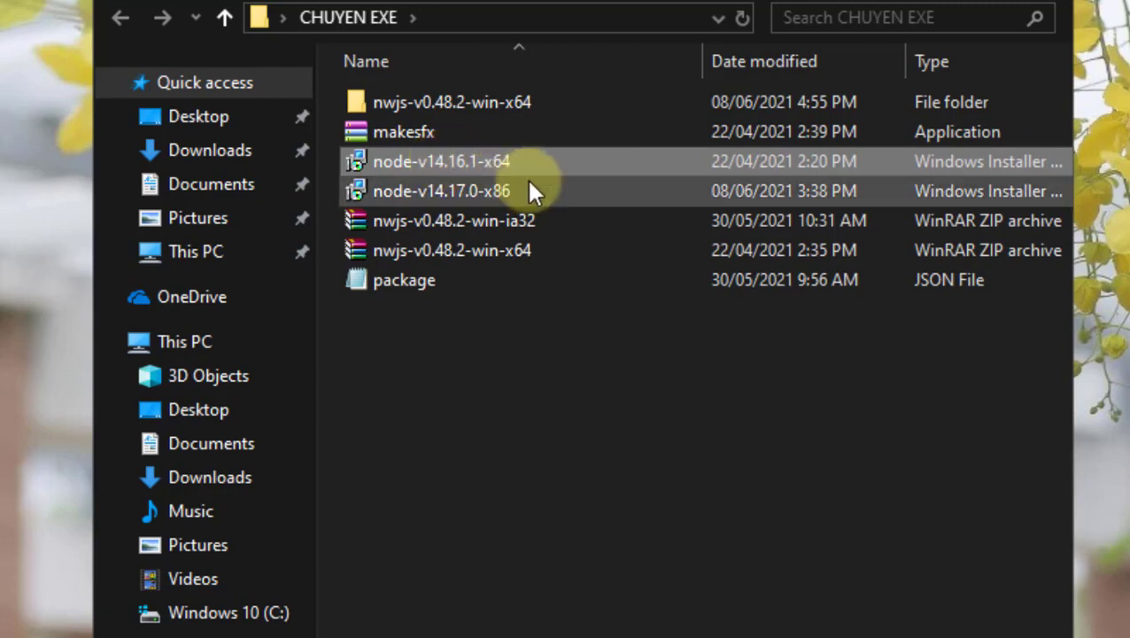
mouse_move(520, 164)
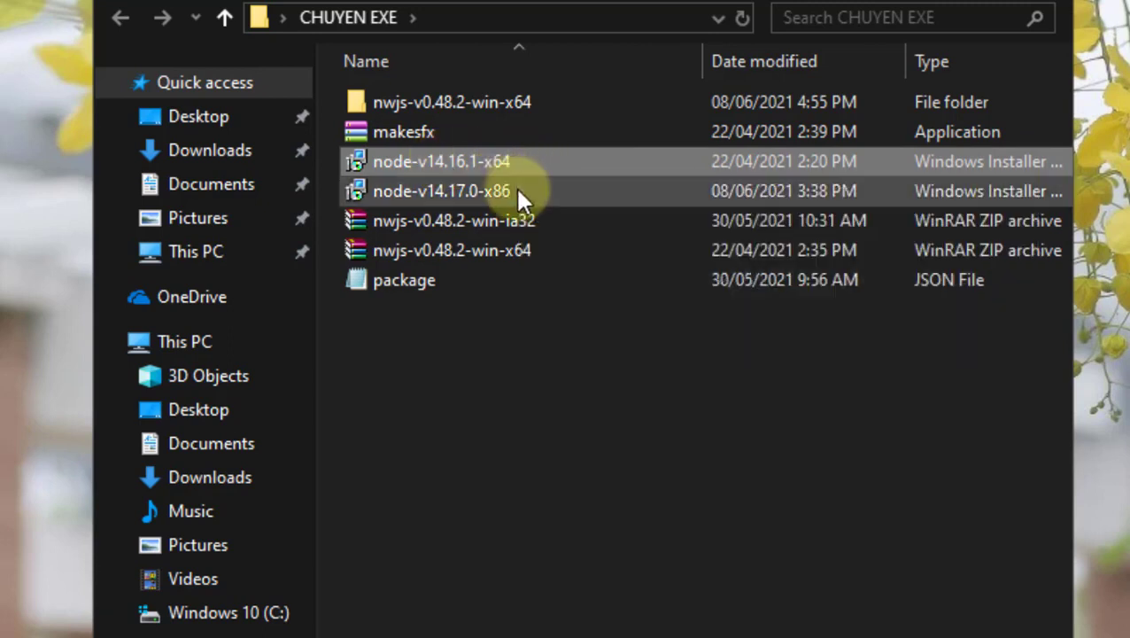
click(518, 190)
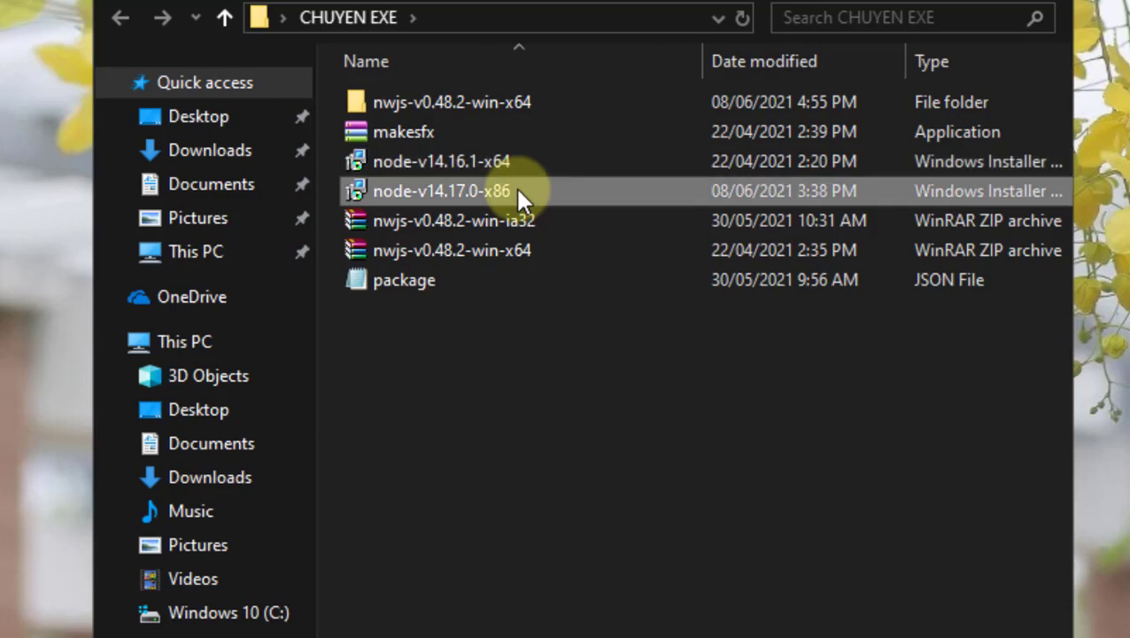
click(510, 160)
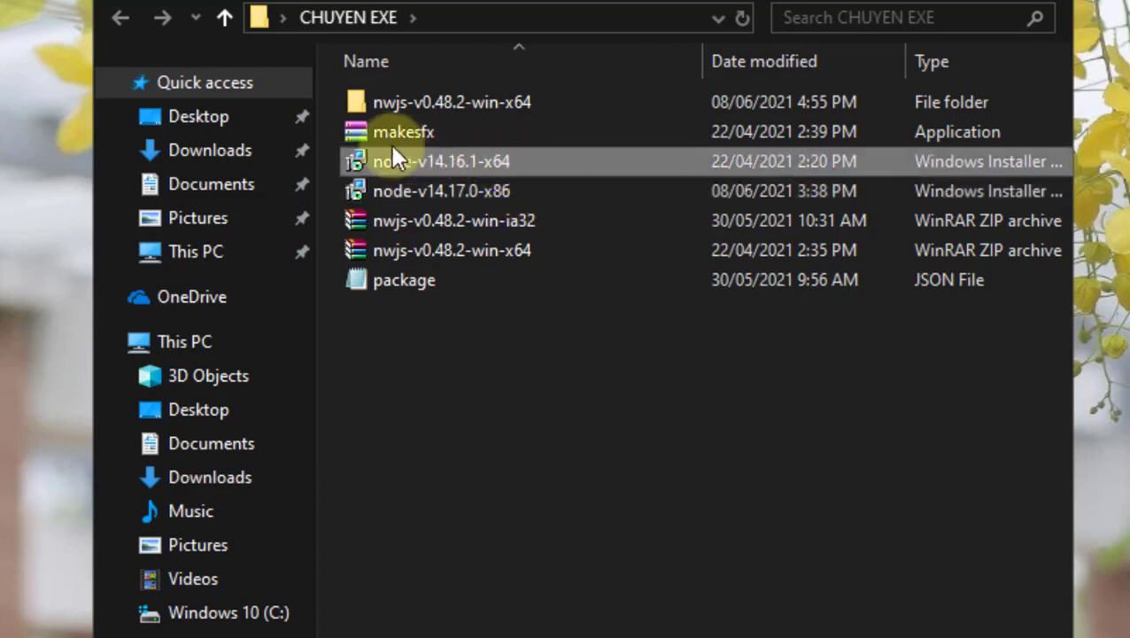
mouse_move(453, 158)
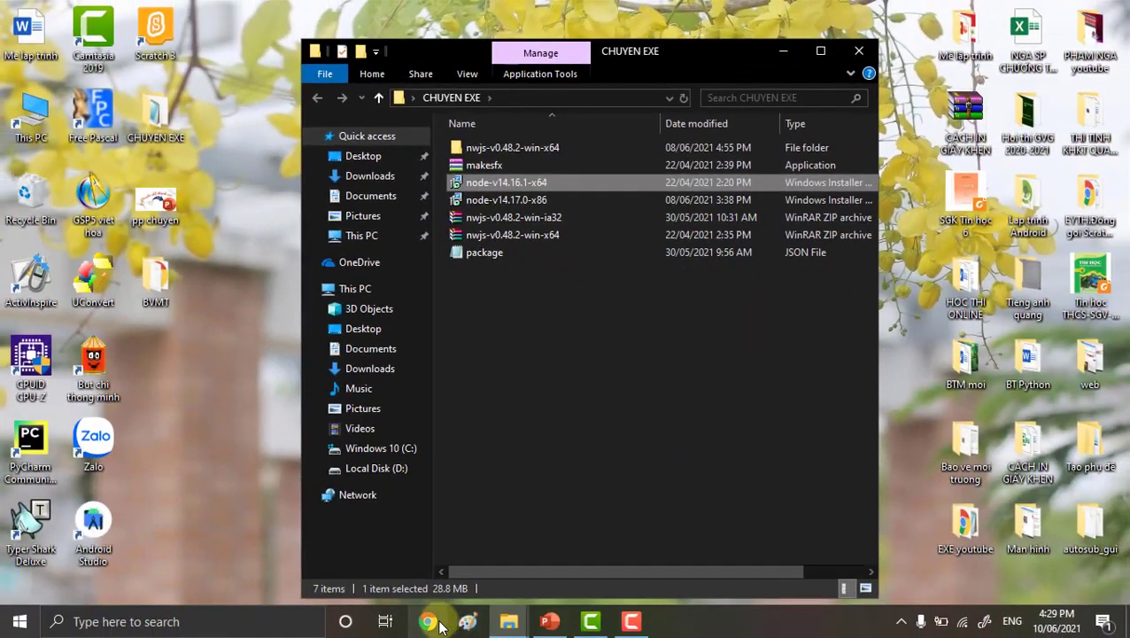
Switch to Chrome, search Google for "nodejs" and open the official nodejs.org site.
click(428, 621)
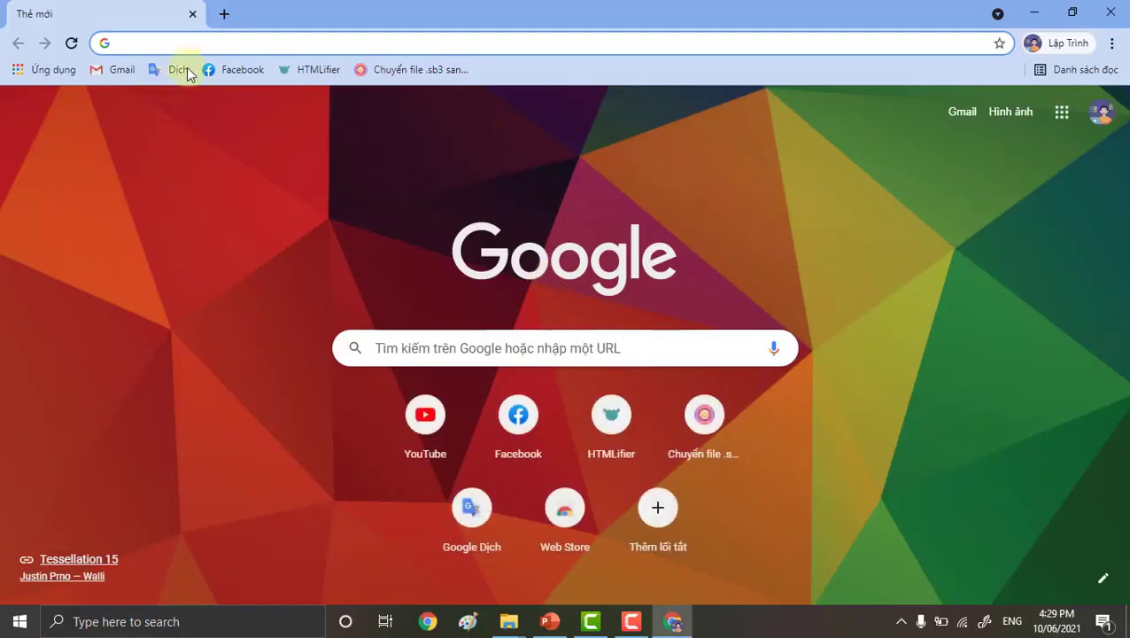
click(212, 44)
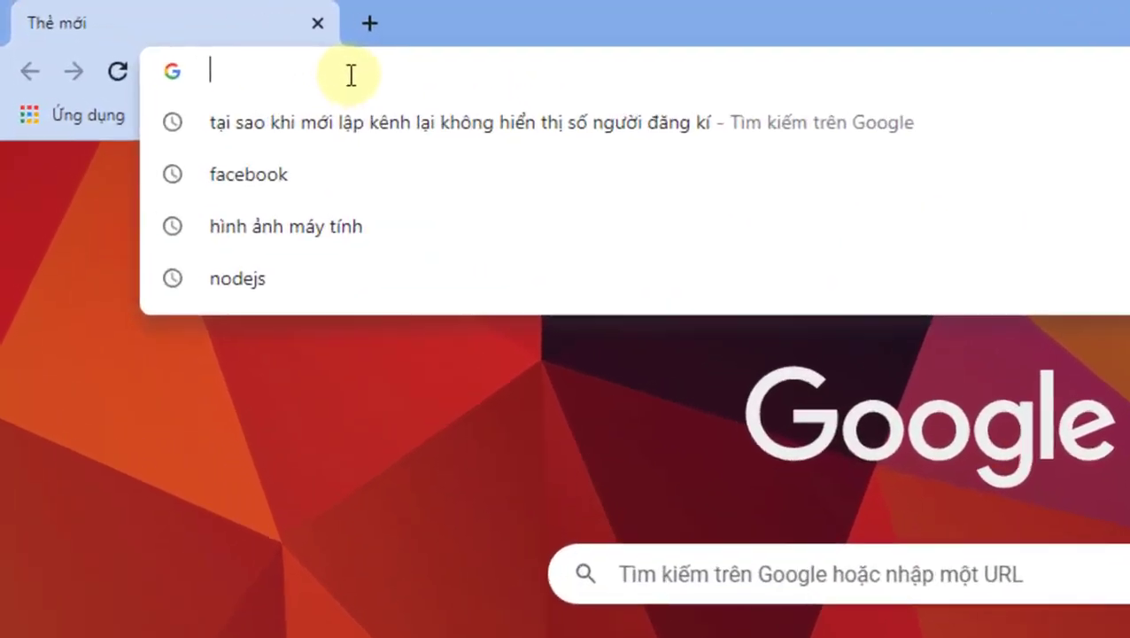
text(nodejs)
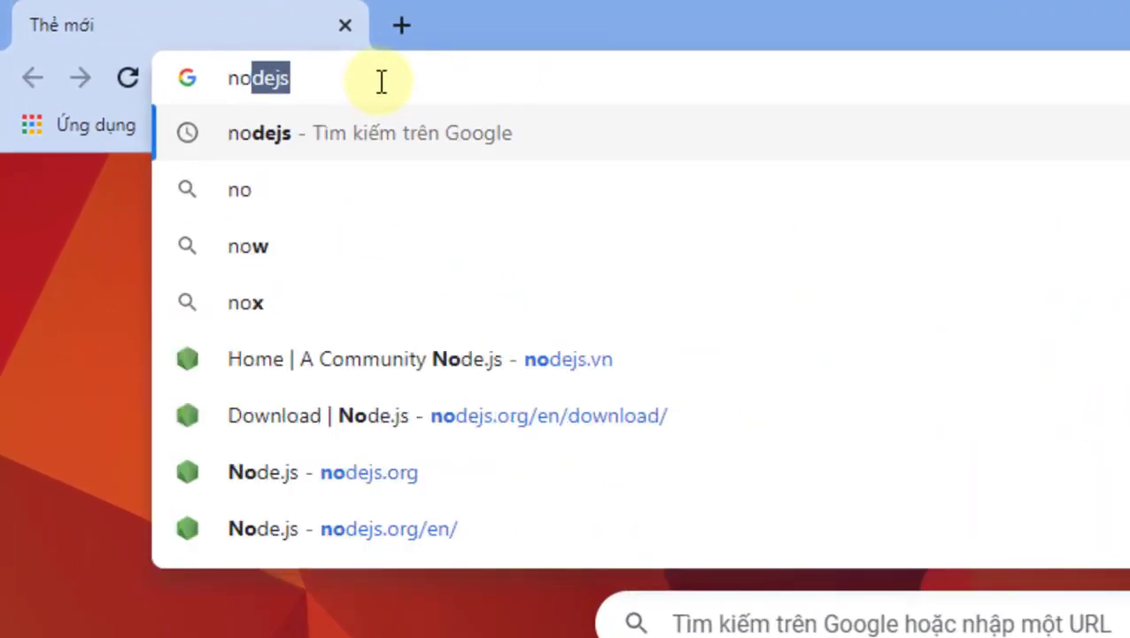
key(Return)
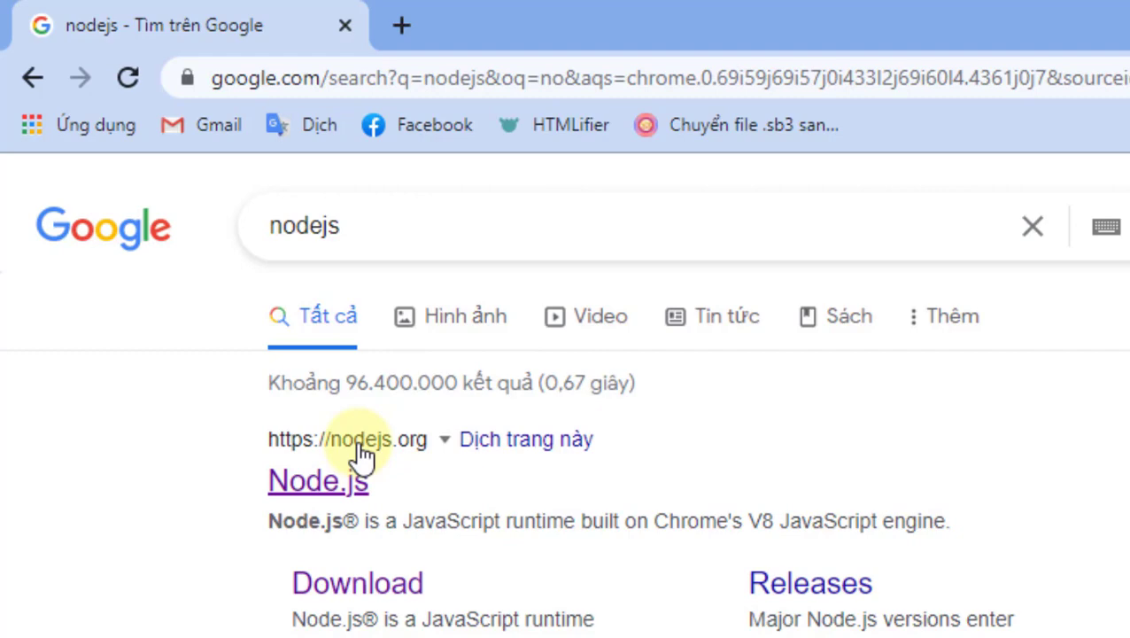
click(361, 455)
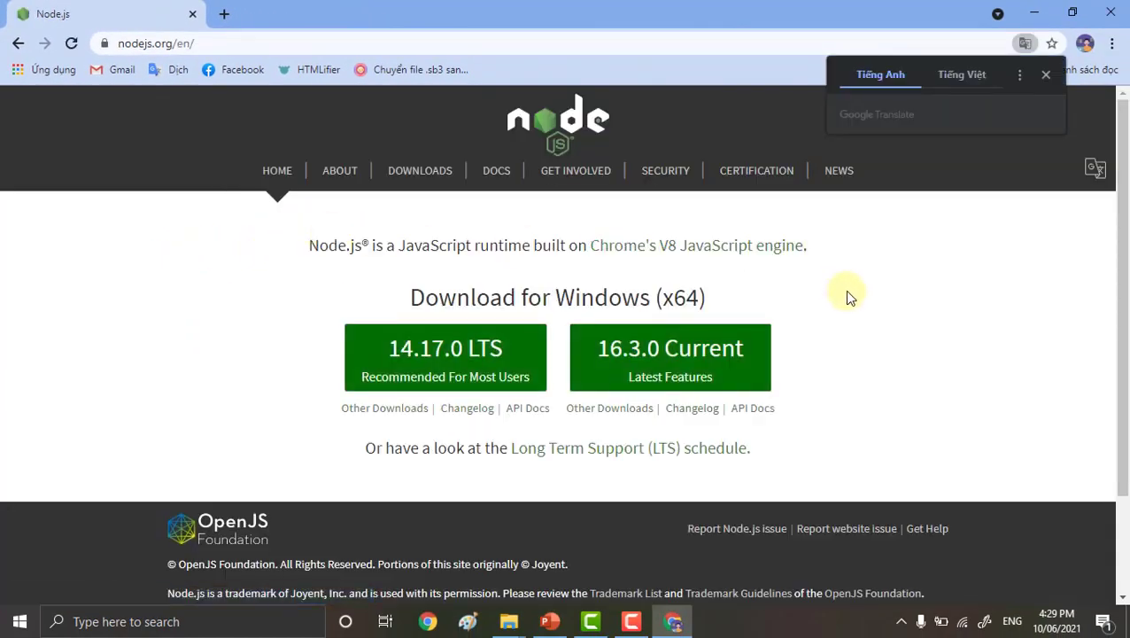
Download the 64-bit LTS Windows Installer (.msi) from the Node.js downloads page.
click(431, 173)
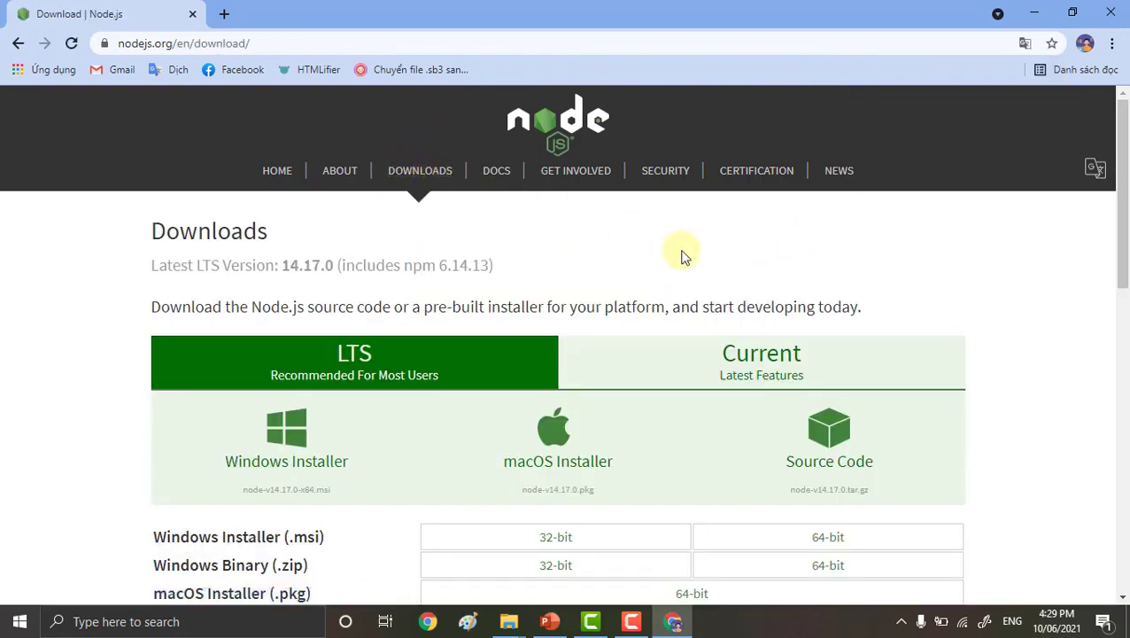
scroll(681, 254, down, 2)
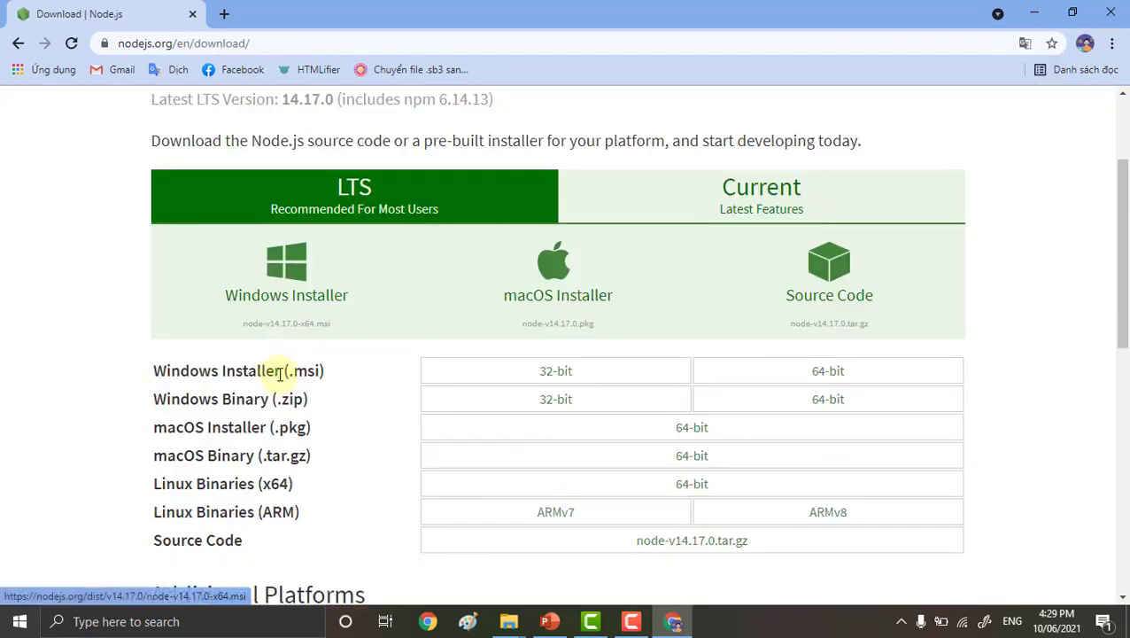
drag(158, 374, 237, 373)
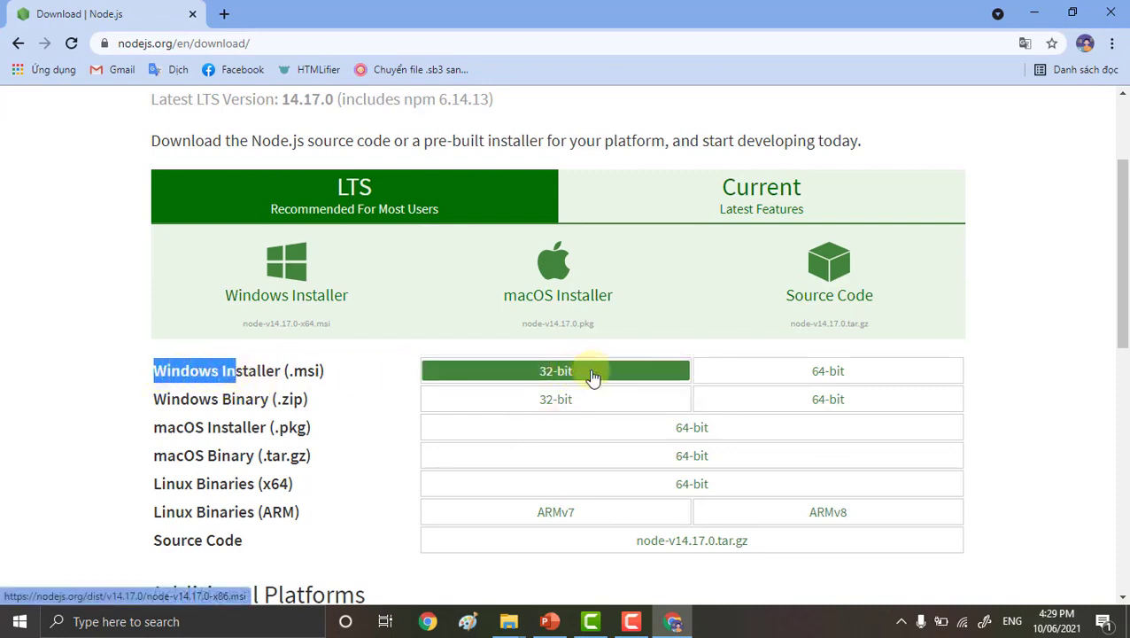
click(804, 376)
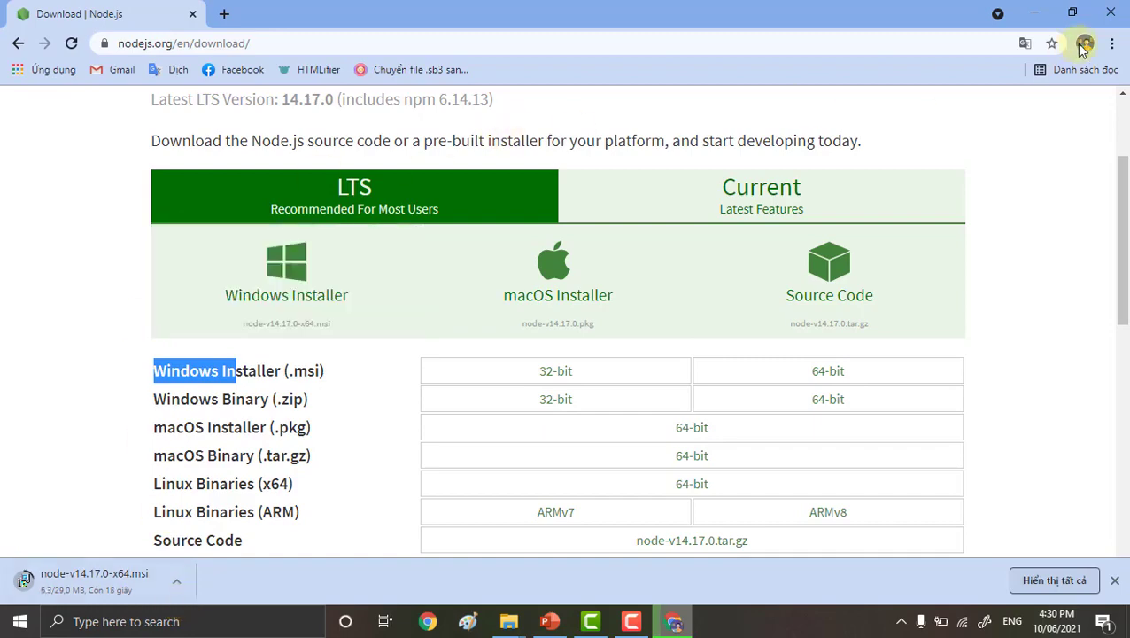
Minimize the browser and select the node-v14.16.1-x64 installer in the CHUYEN EXE folder.
click(1034, 12)
click(617, 363)
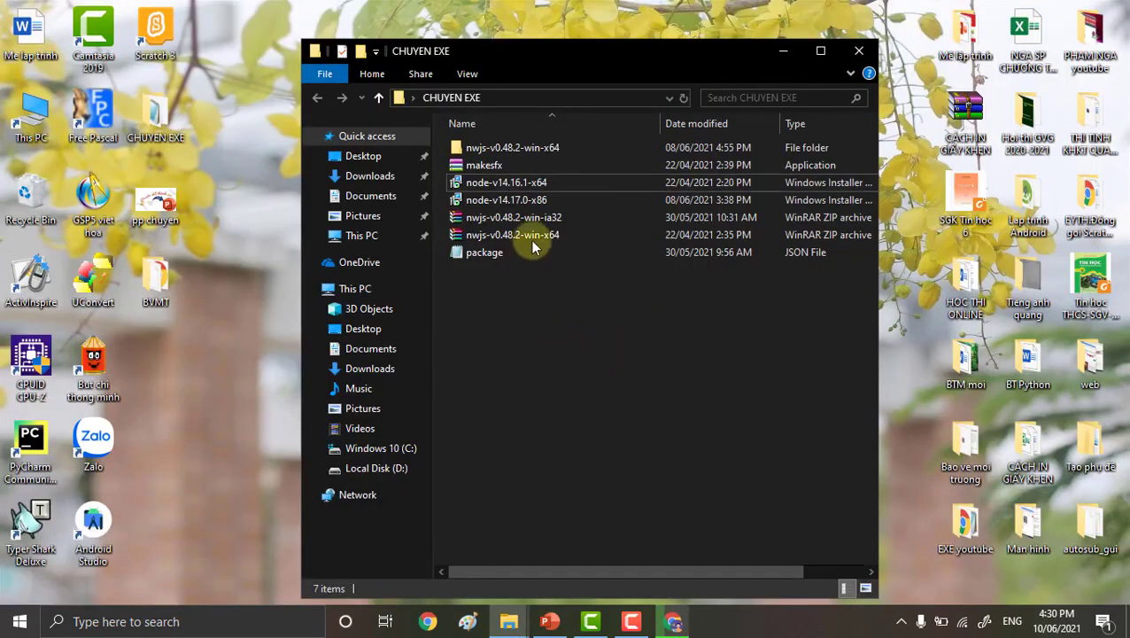
click(608, 186)
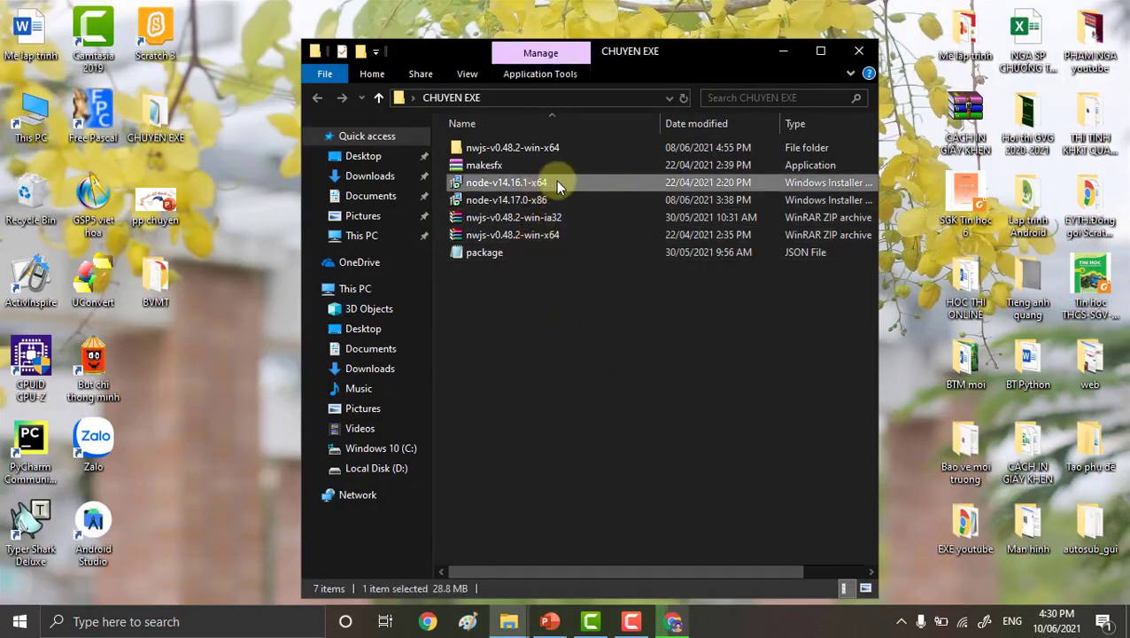
double_click(610, 186)
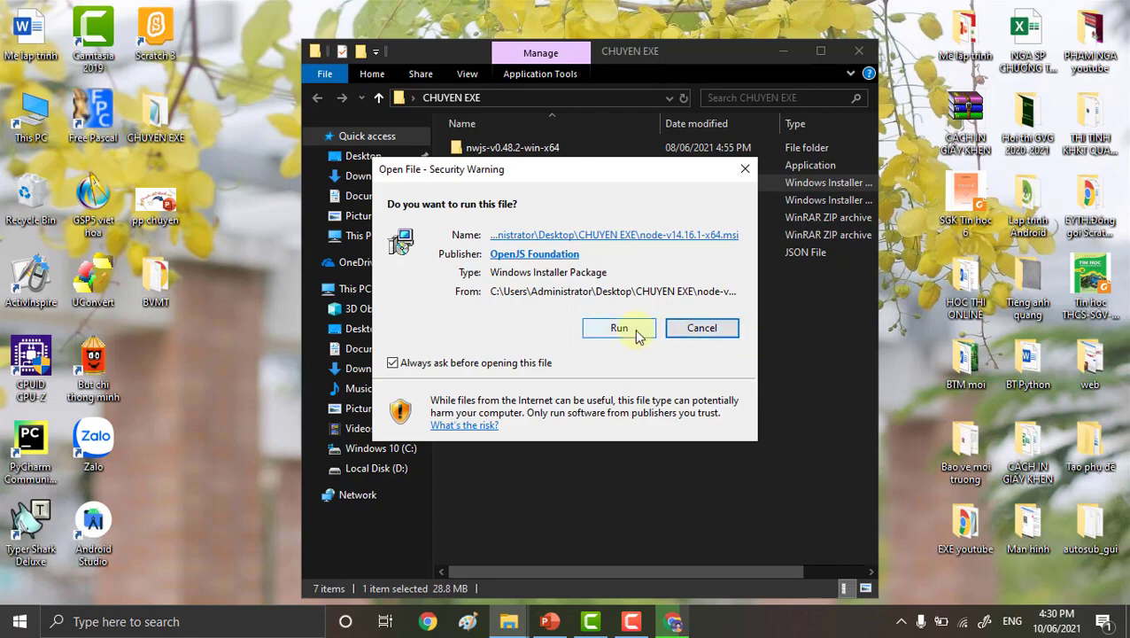
click(620, 328)
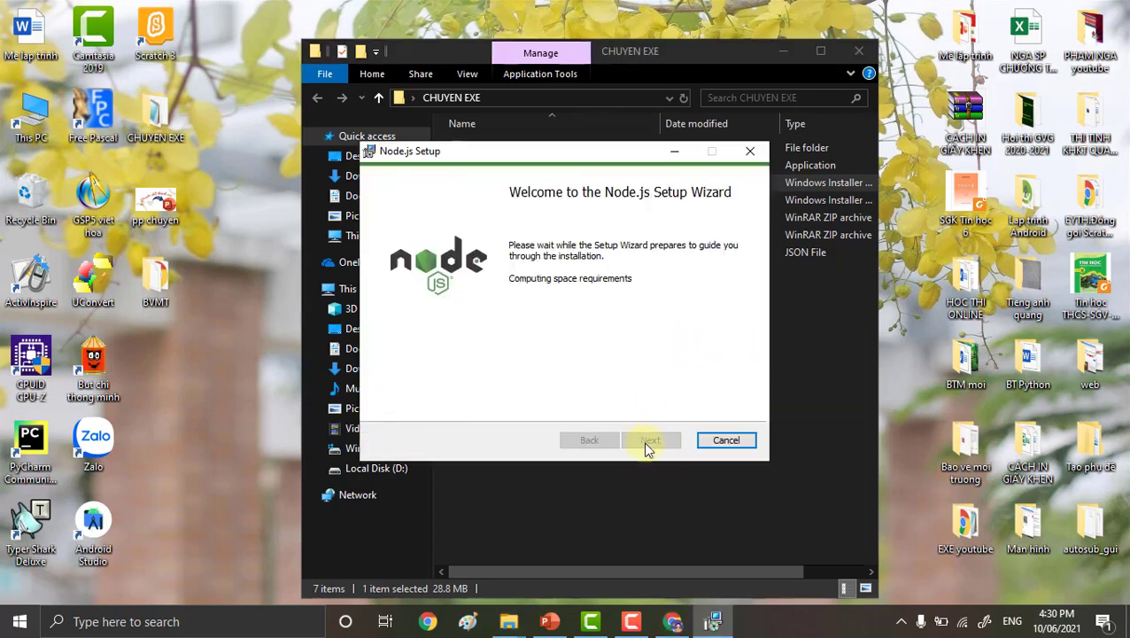
click(727, 440)
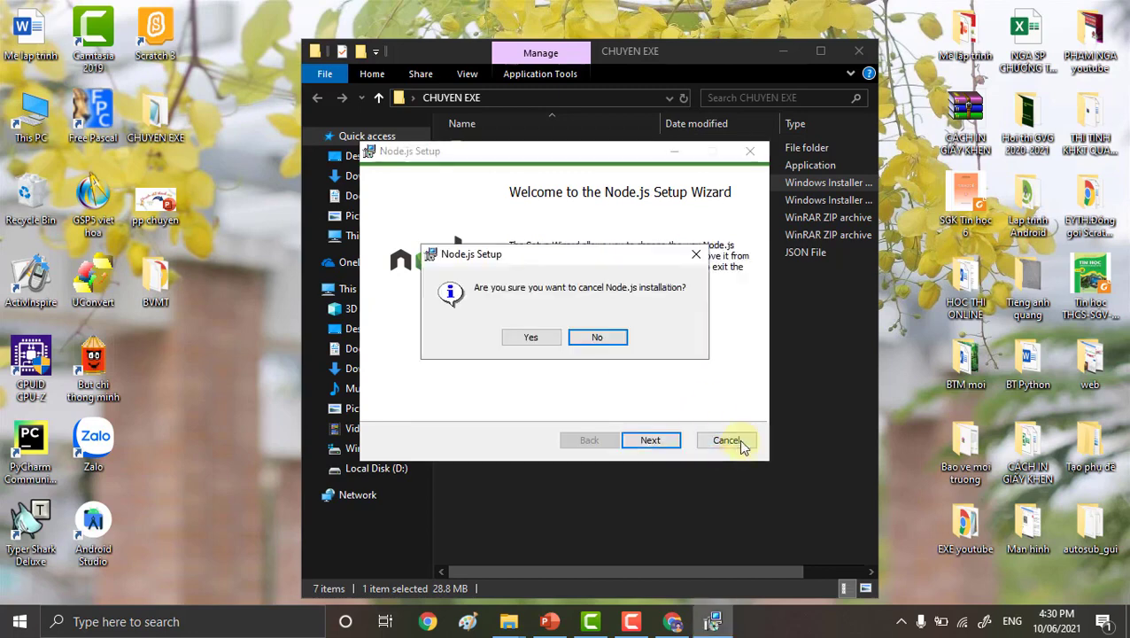
click(553, 342)
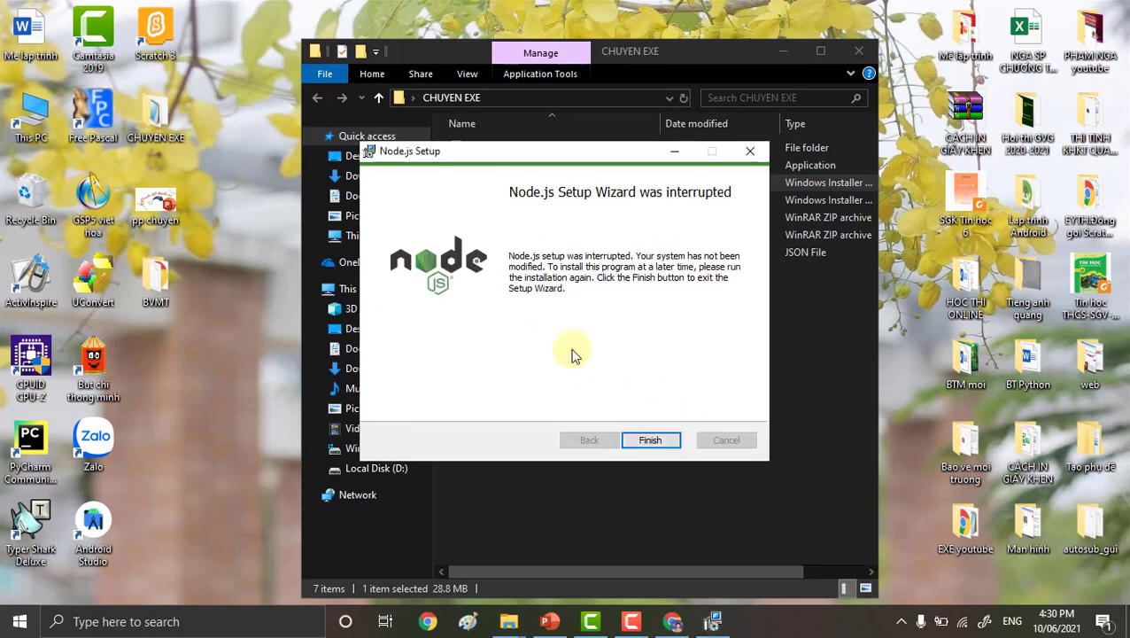
click(650, 439)
click(598, 344)
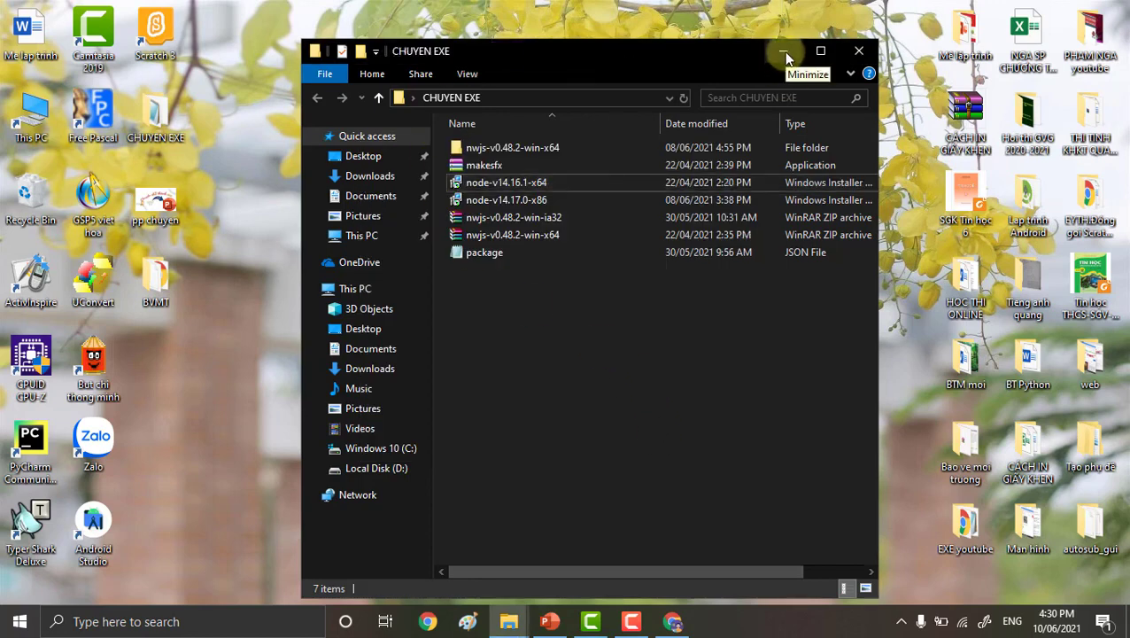
Close the CHUYEN EXE folder and delete the scratch folder from the NODEJS folder on drive C.
click(859, 51)
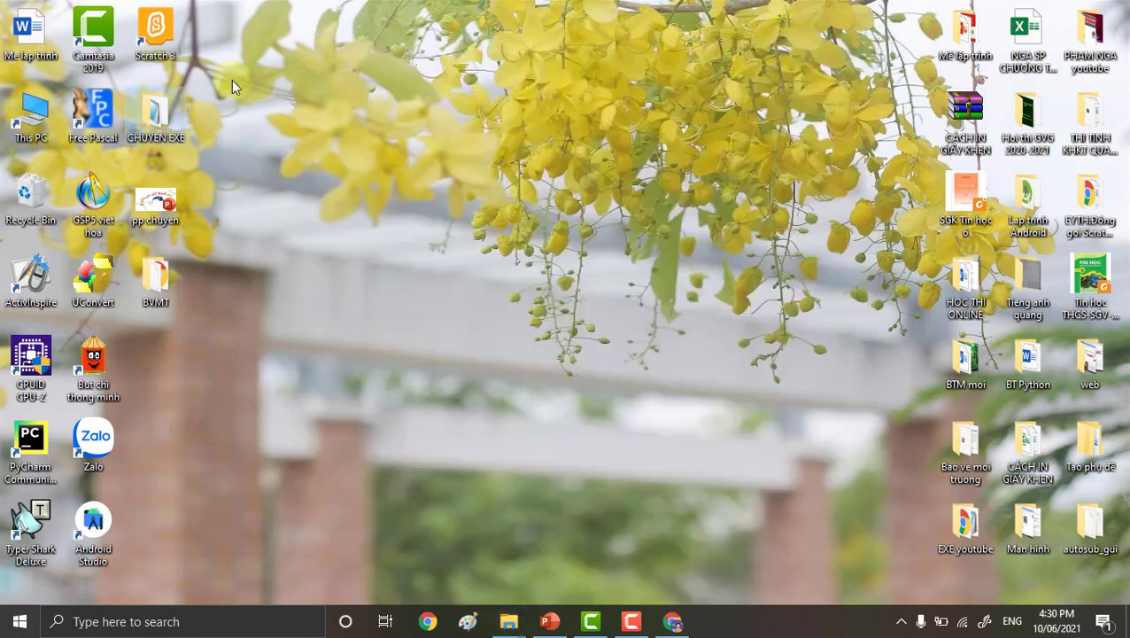
double_click(31, 119)
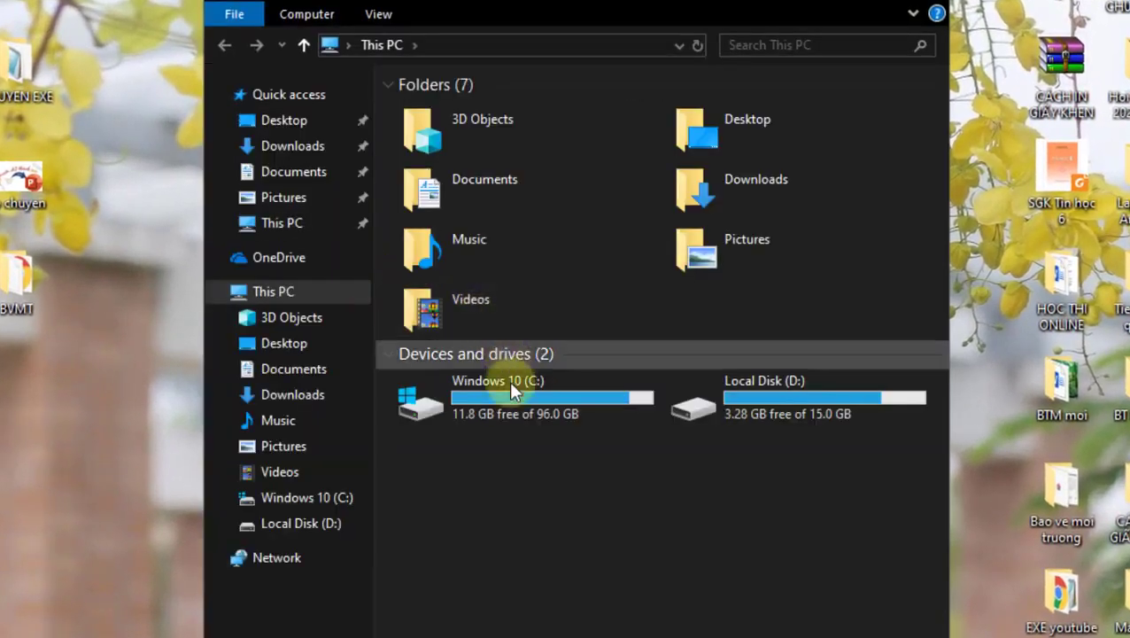
double_click(512, 373)
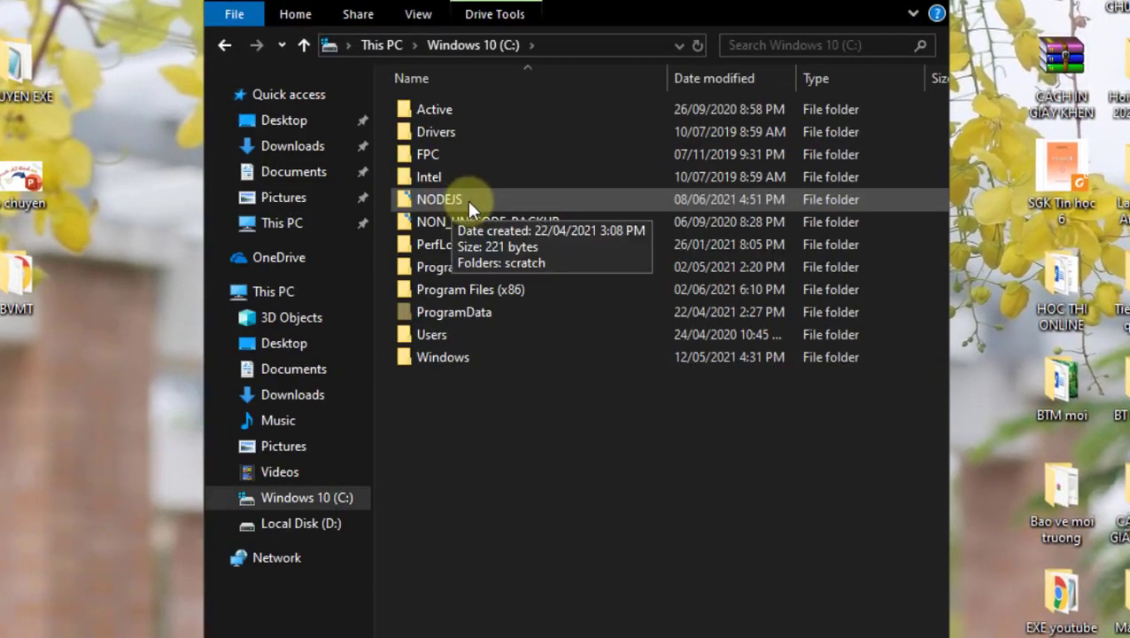
double_click(467, 199)
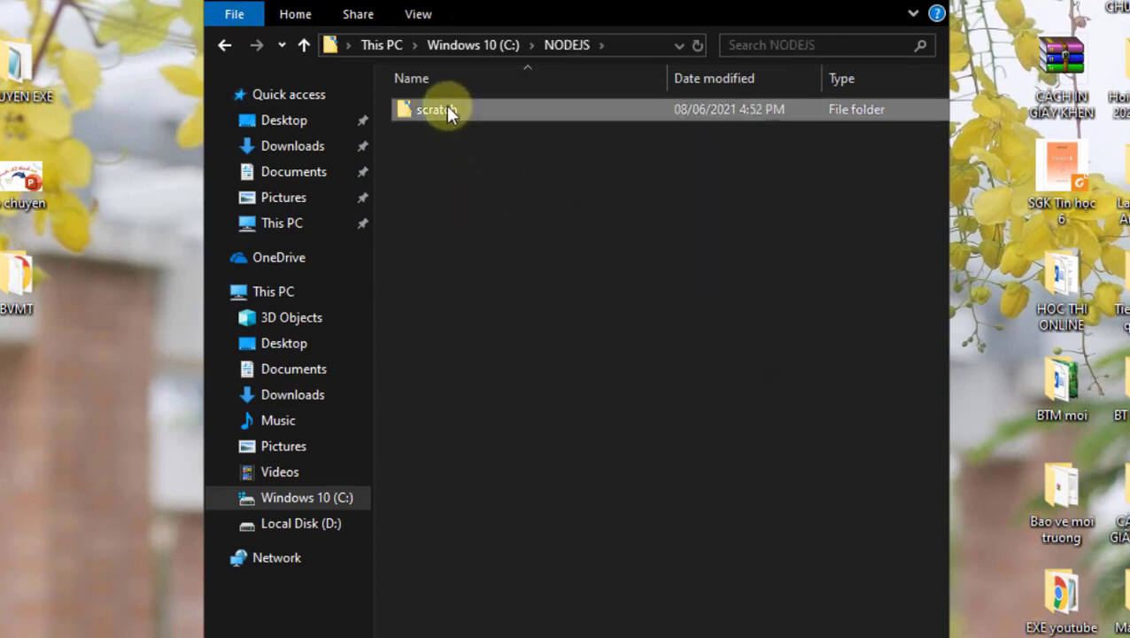
key(Delete)
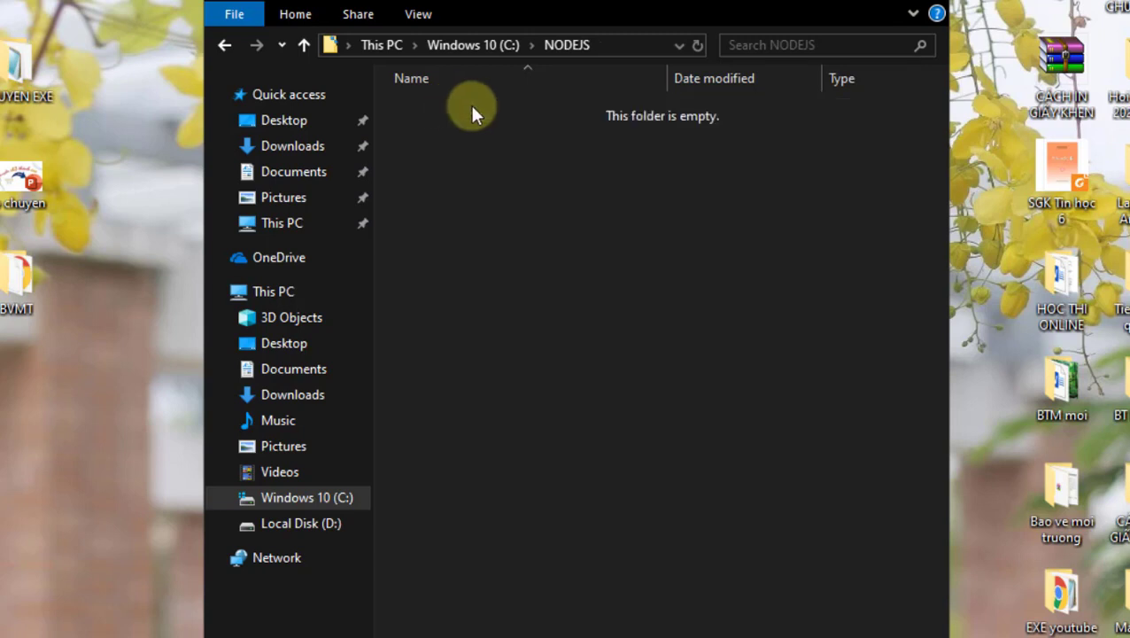
Create a new folder named BVMT inside C:\NODEJS.
right_click(505, 182)
mouse_move(596, 447)
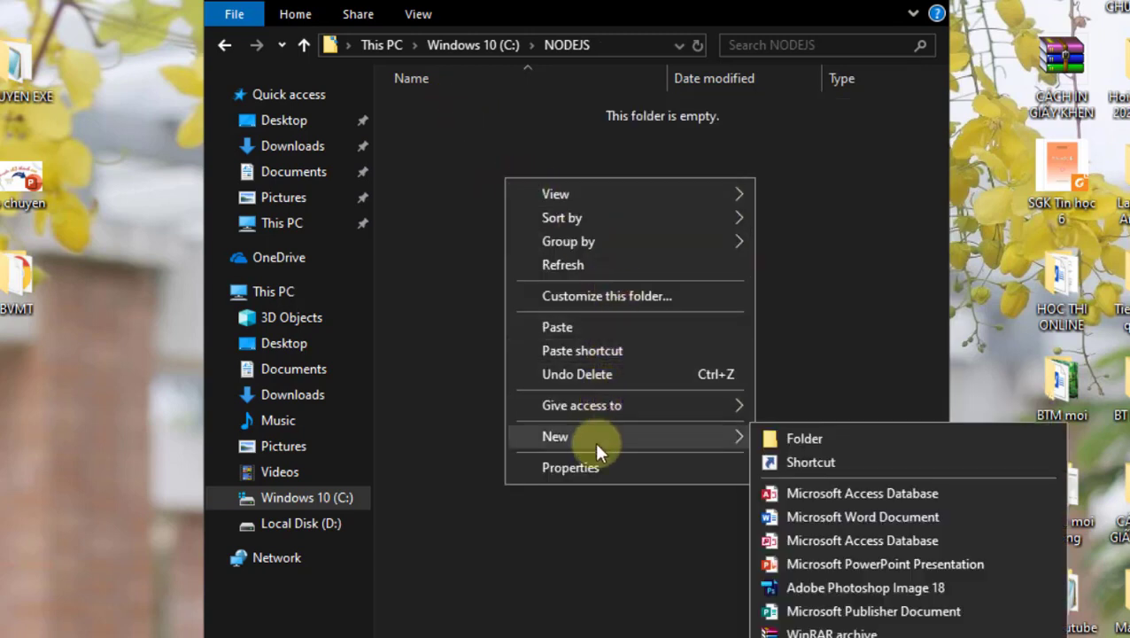
click(774, 438)
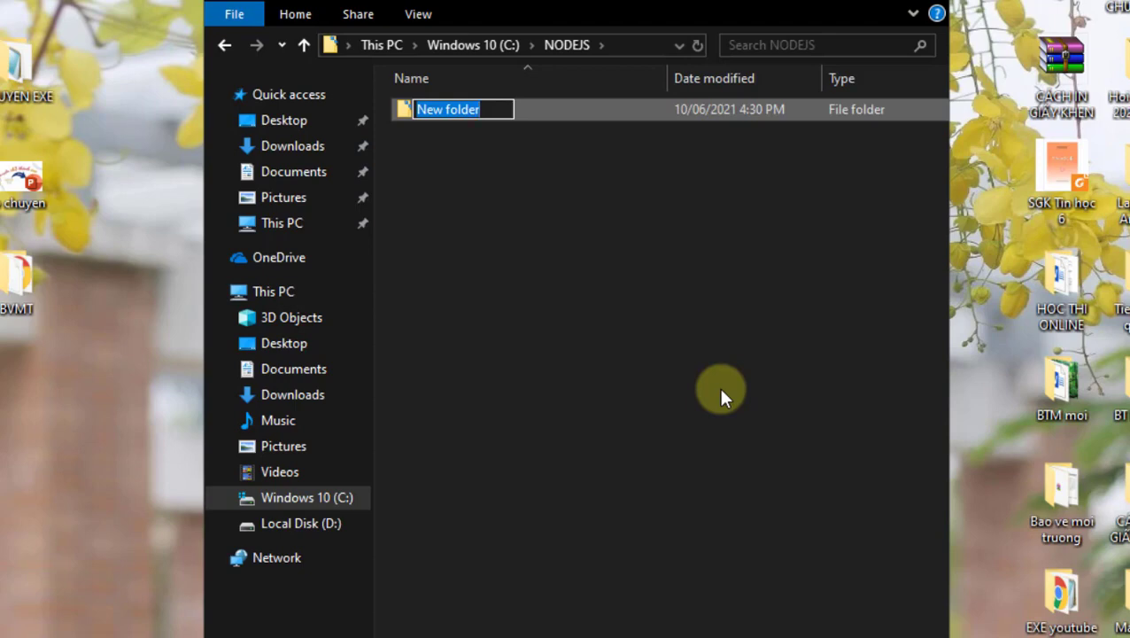
text(BV)
key(BackSpace)
text(VMT)
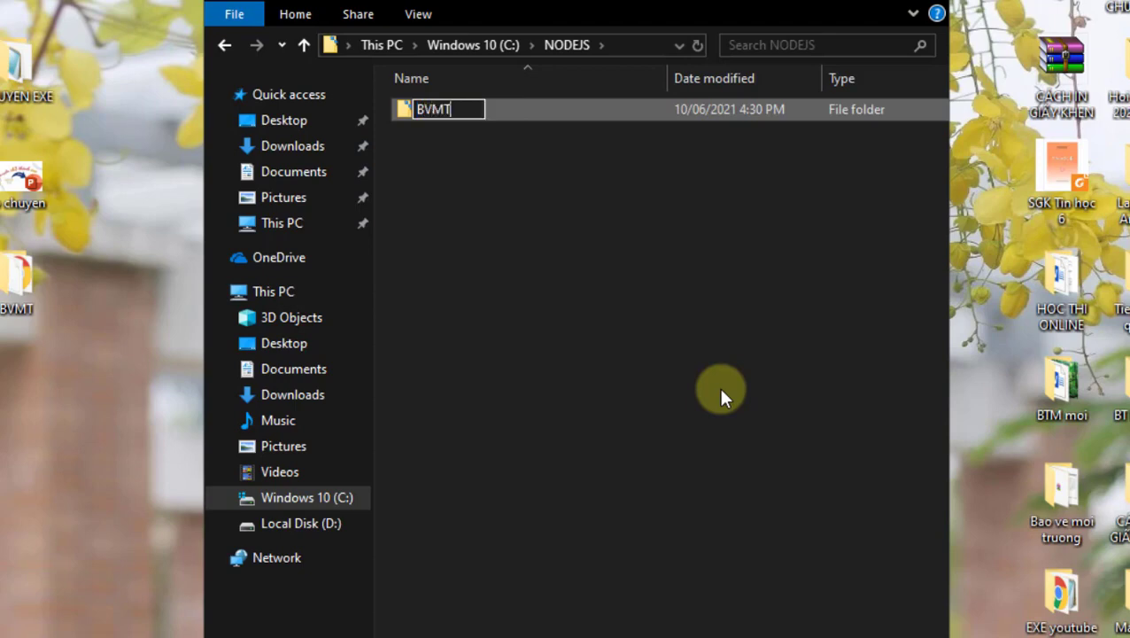
key(Return)
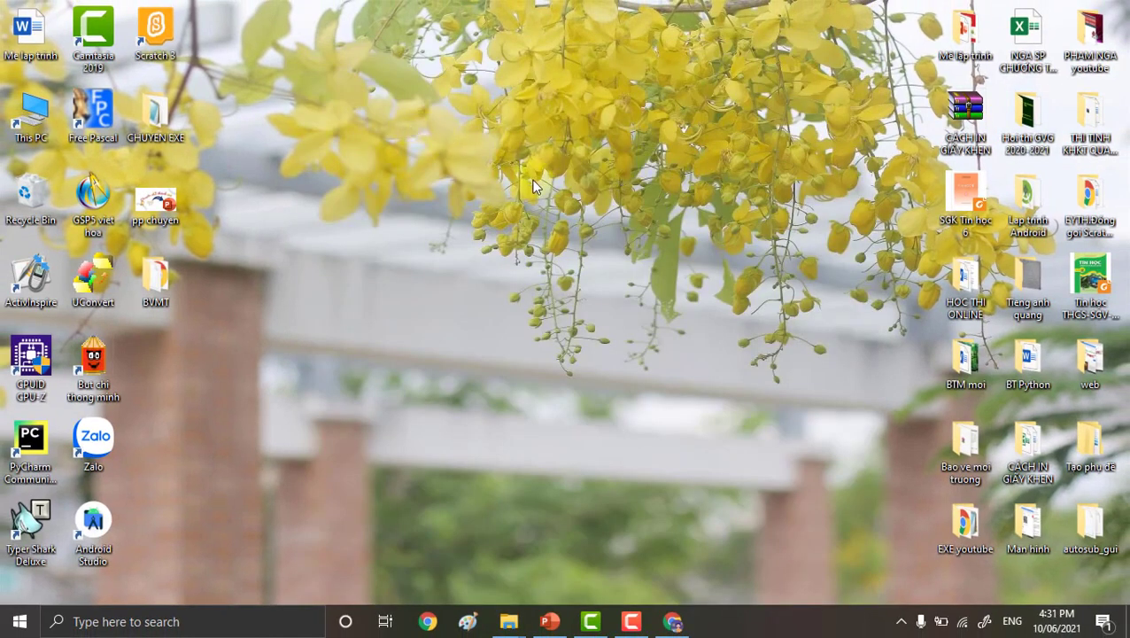
Search Windows for "cmd", open Command Prompt and move its window toward the middle of the desktop.
click(224, 618)
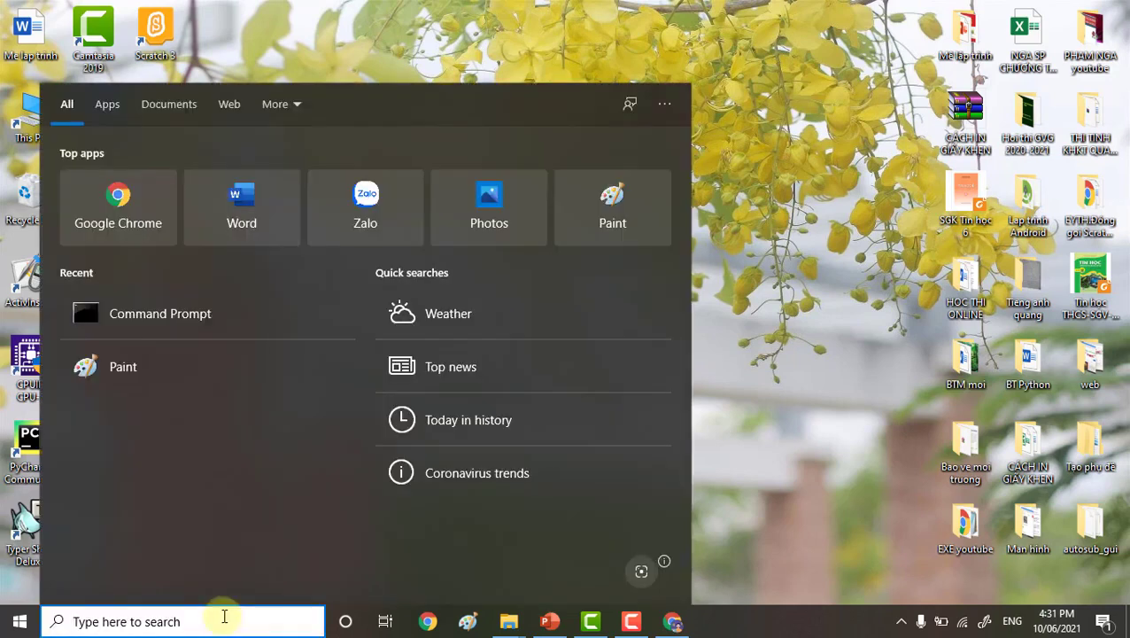
text(cmd)
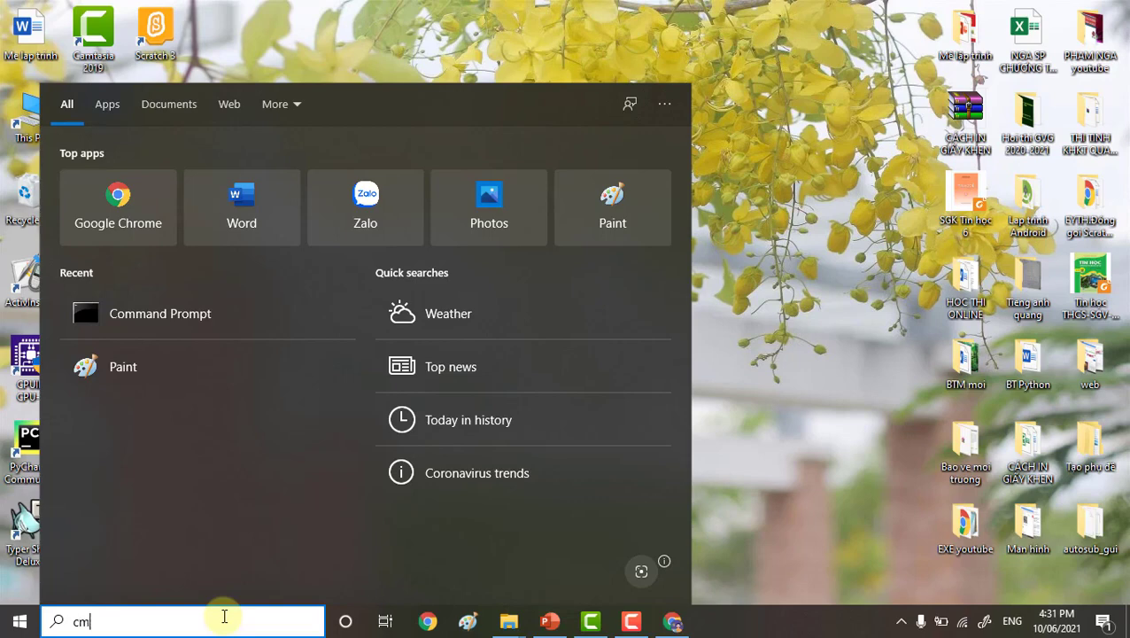
key(Return)
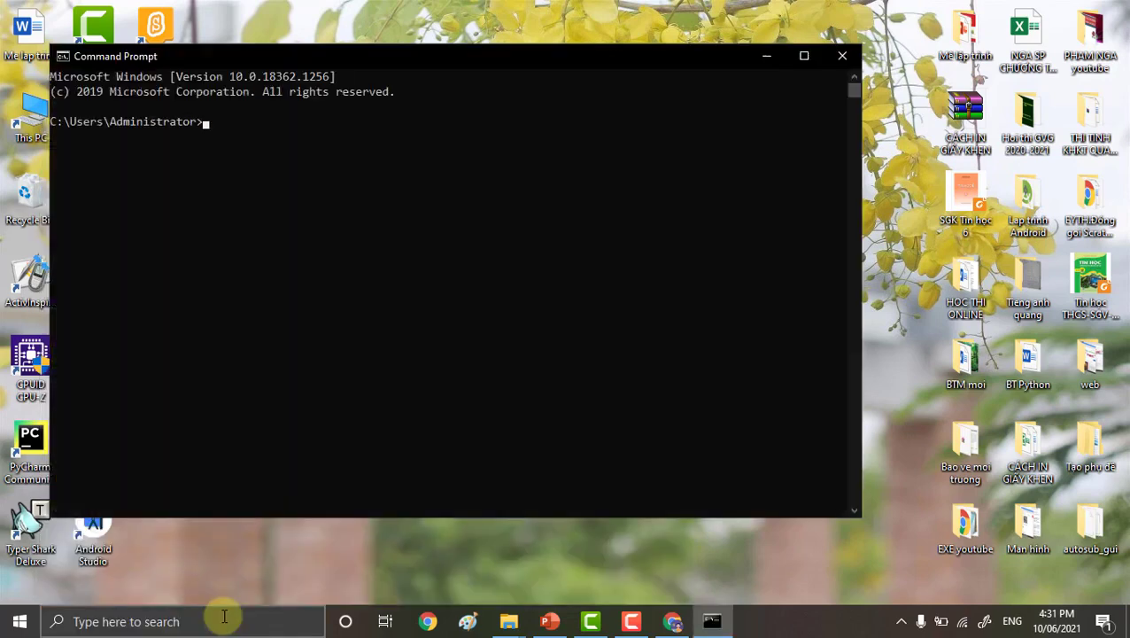
drag(568, 55, 675, 55)
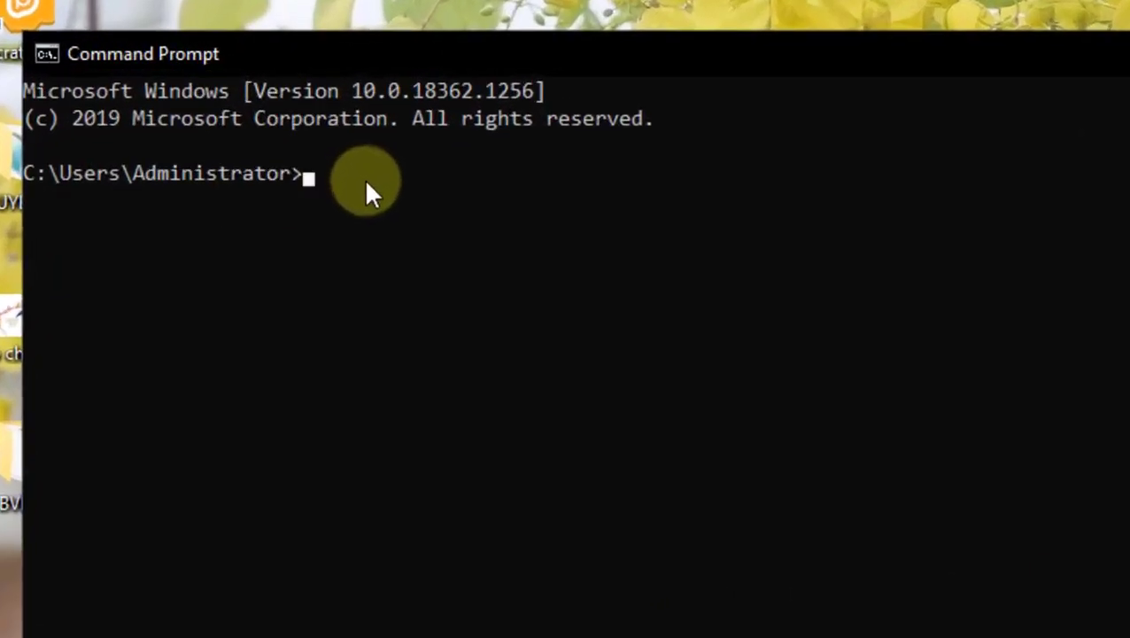
Try to change the working directory with the command "cd c:nodejs\BVMT".
text(cd c:)
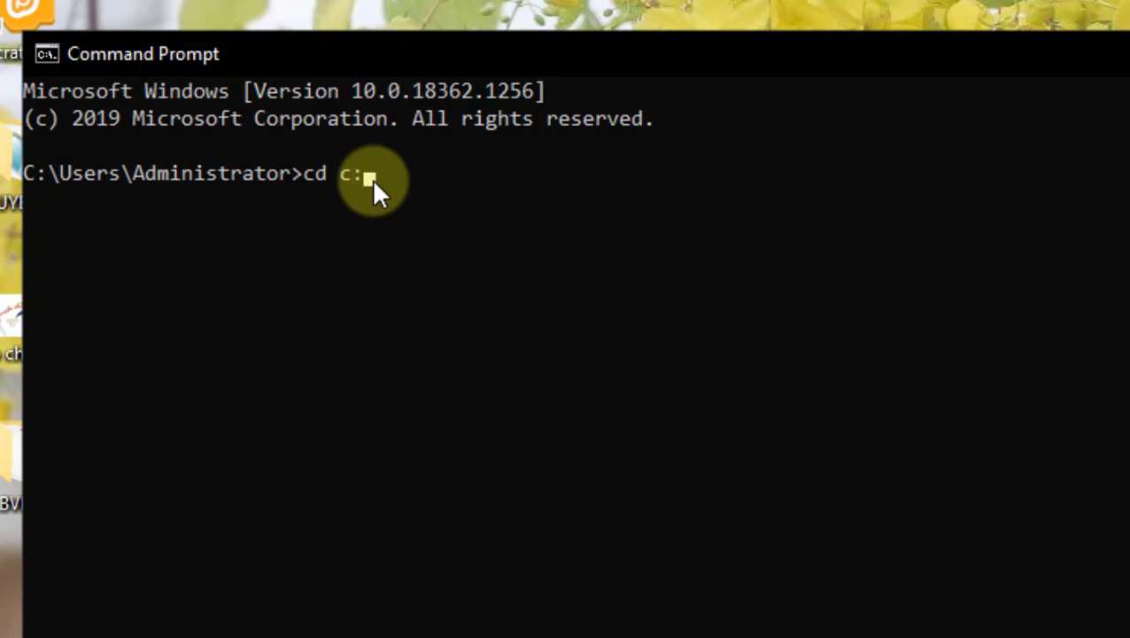
text(nodejs\BVMT)
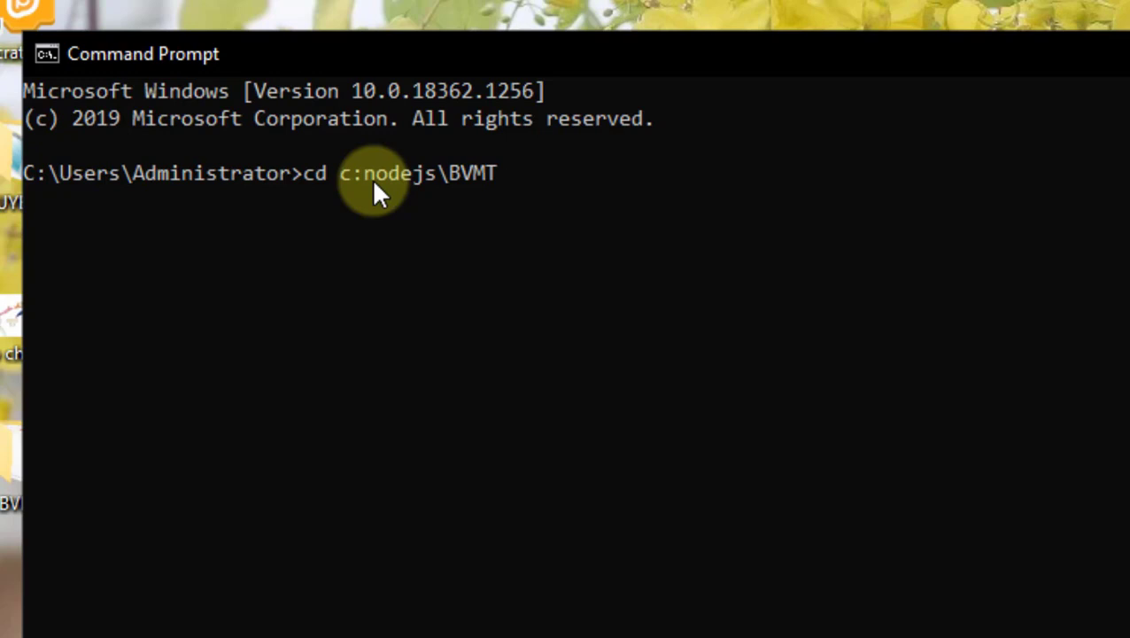
key(Return)
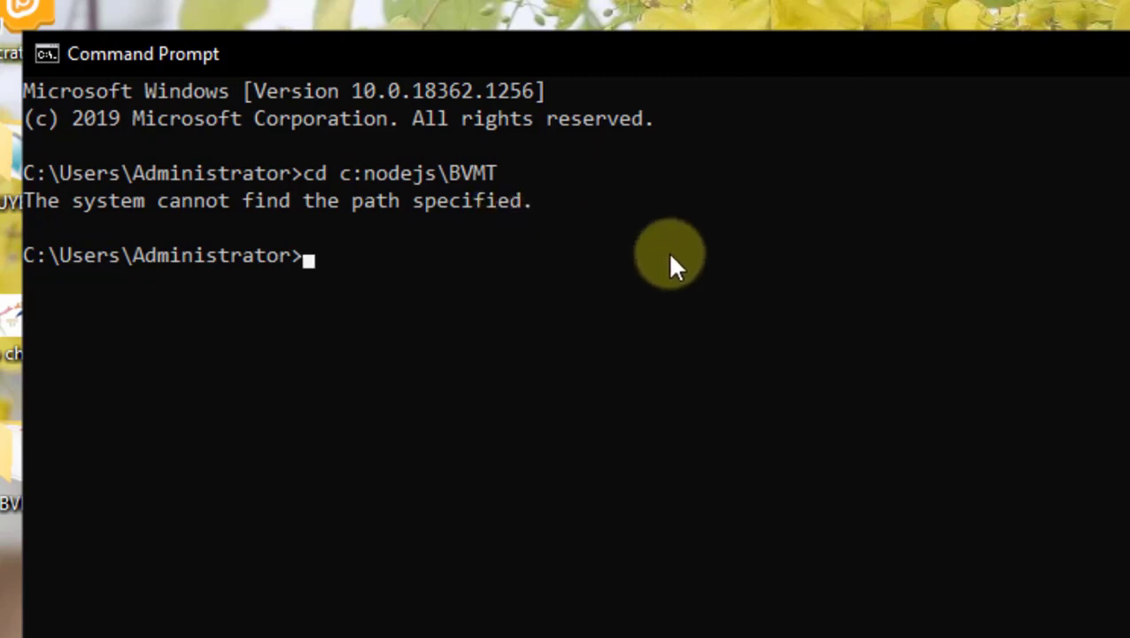
Change the working directory to the project folder with "cd c:\nodejs\BVMT".
text(cd c:\nodejs)
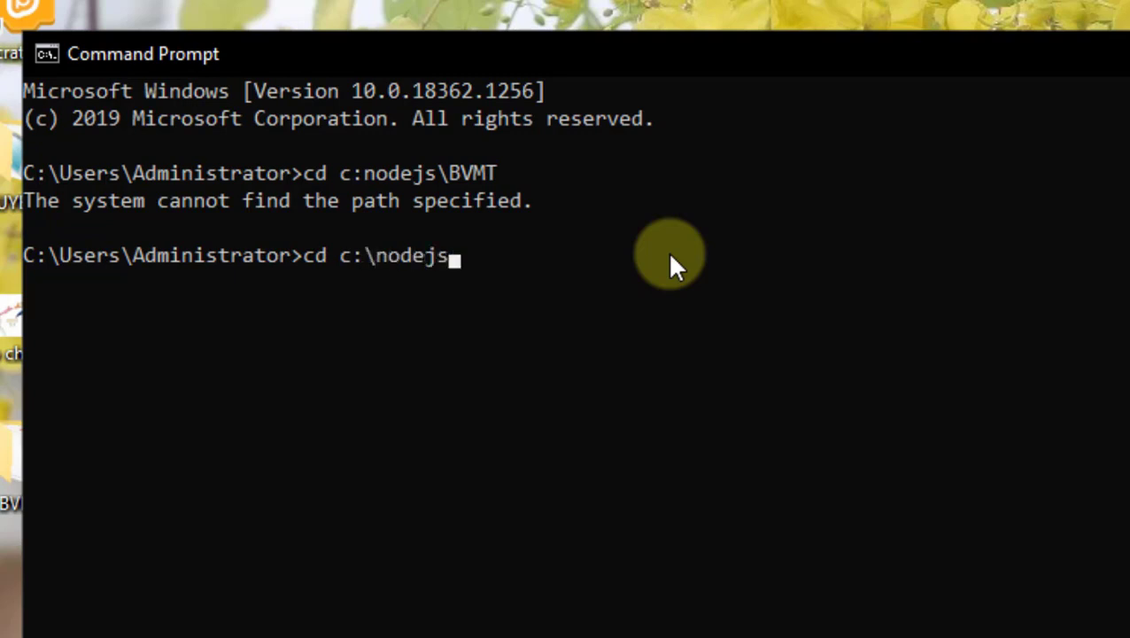
text(\B)
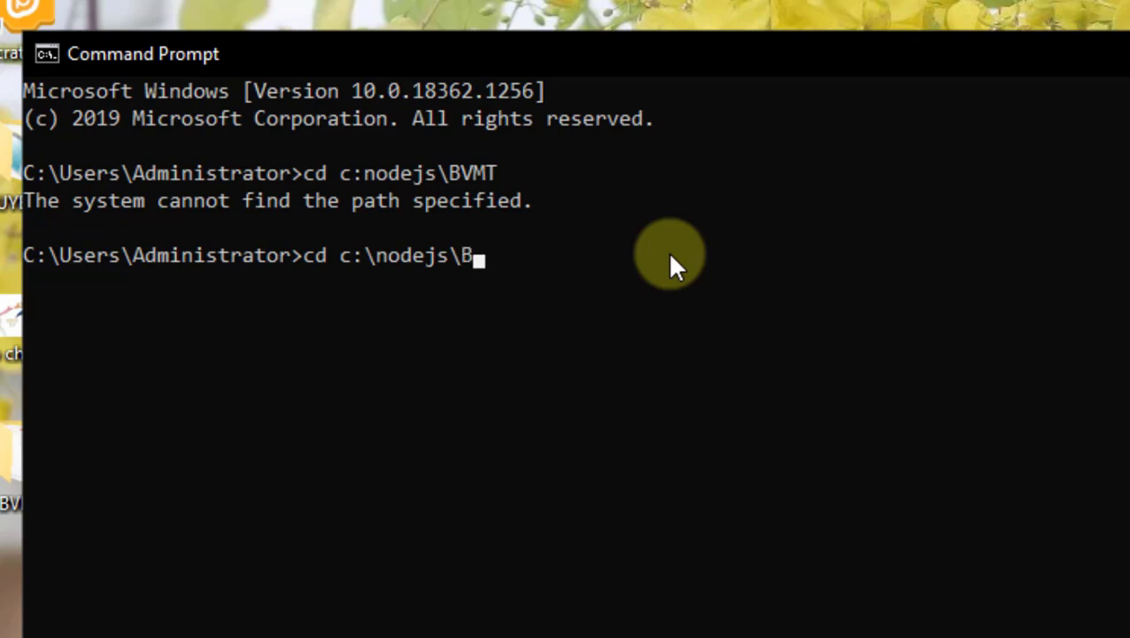
text(VMT)
key(Return)
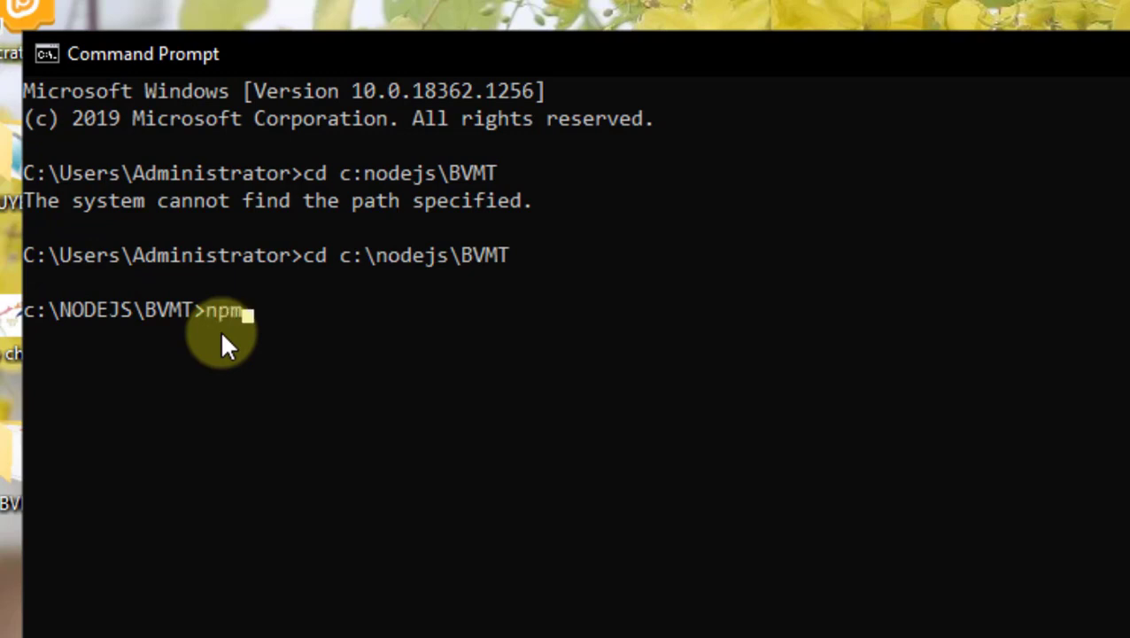
Generate a default package.json in the BVMT folder with "npm init -y" and close Command Prompt.
text(init -y)
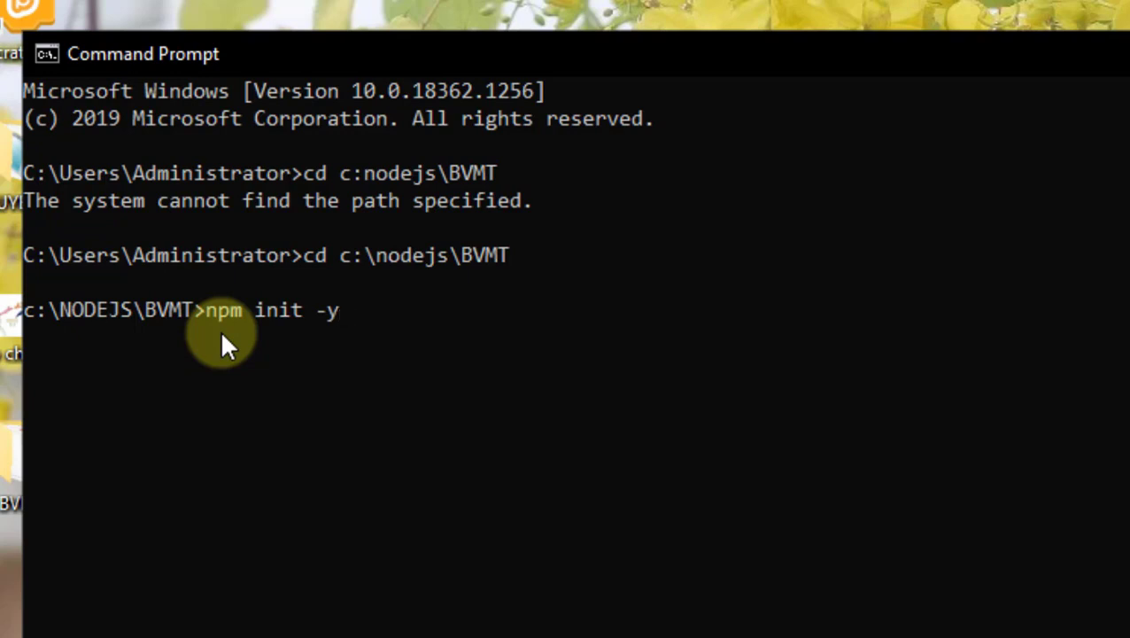
key(Return)
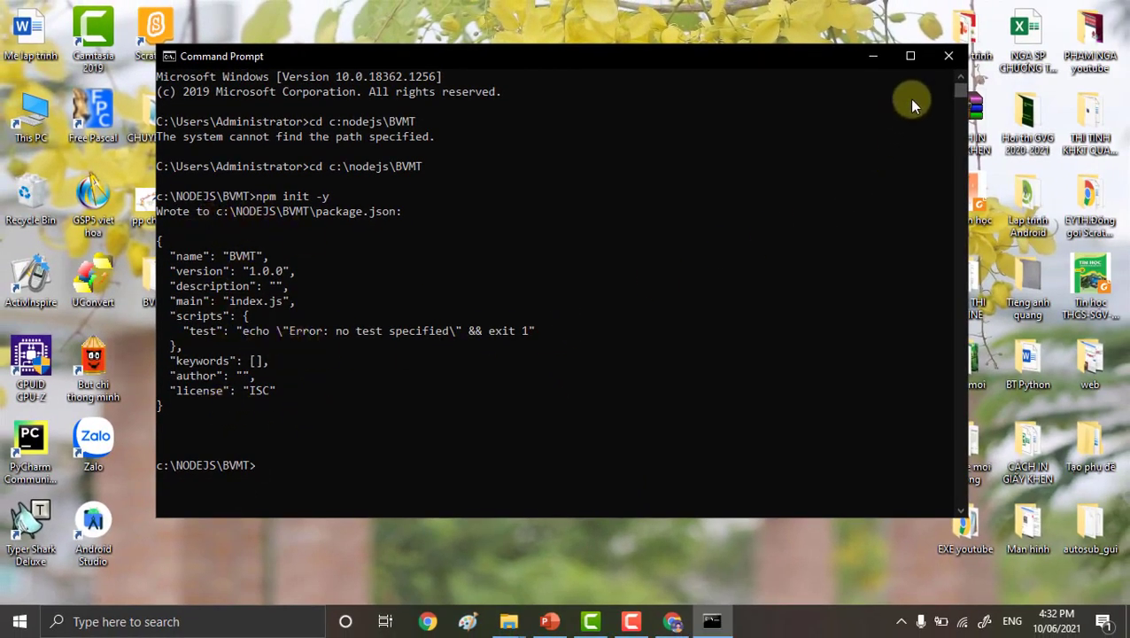
click(949, 55)
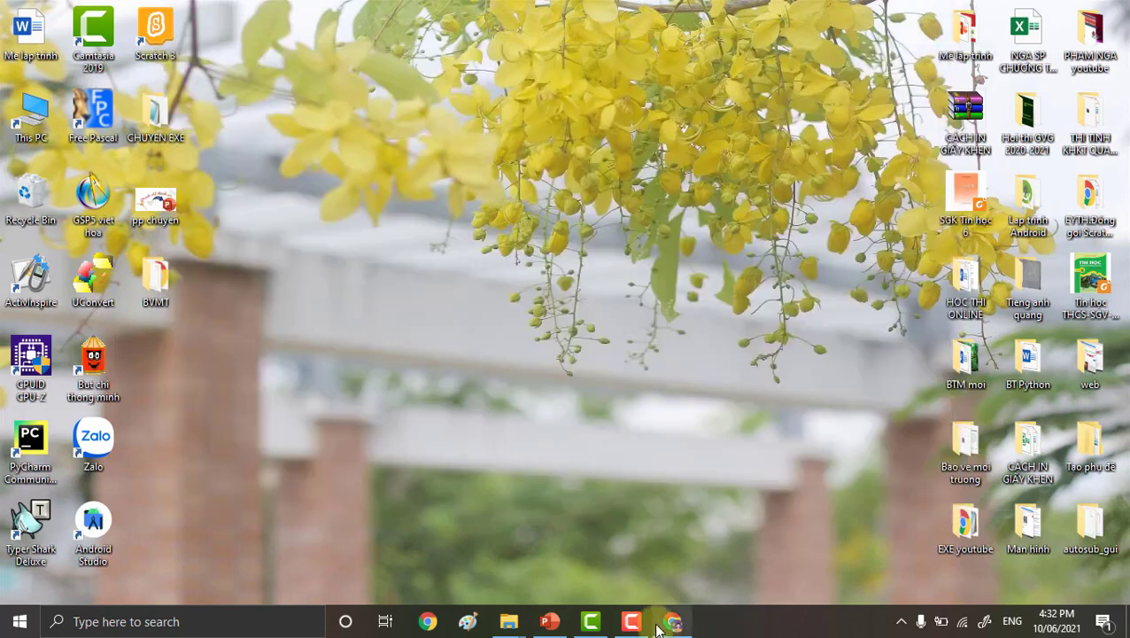
Open the package JSON file from C:\NODEJS\BVMT in Notepad.
mouse_move(509, 620)
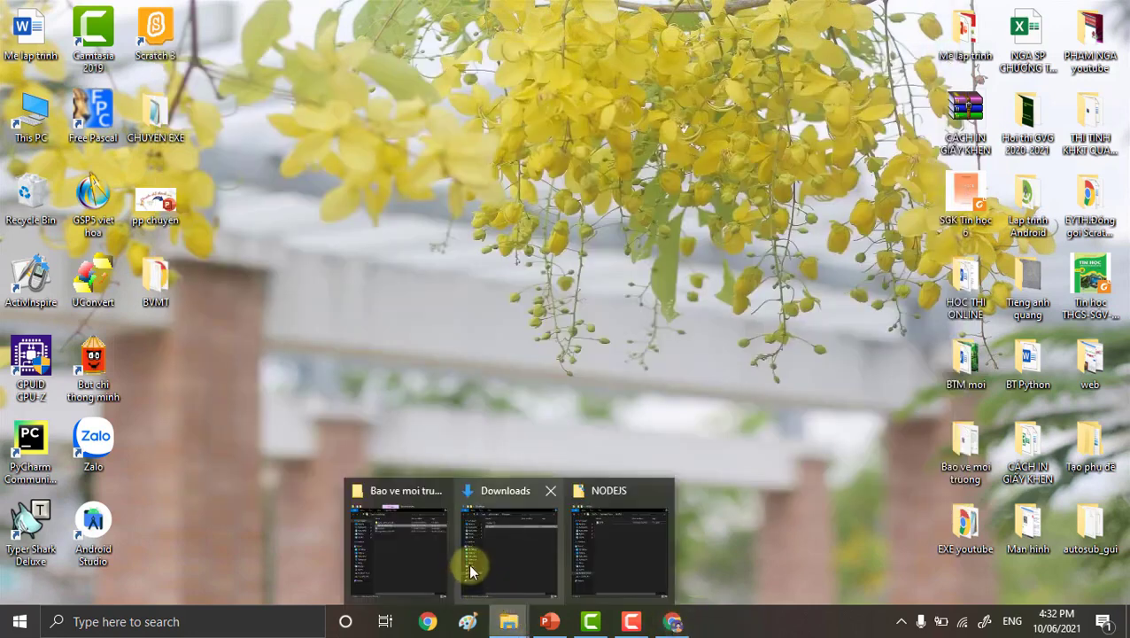
click(613, 551)
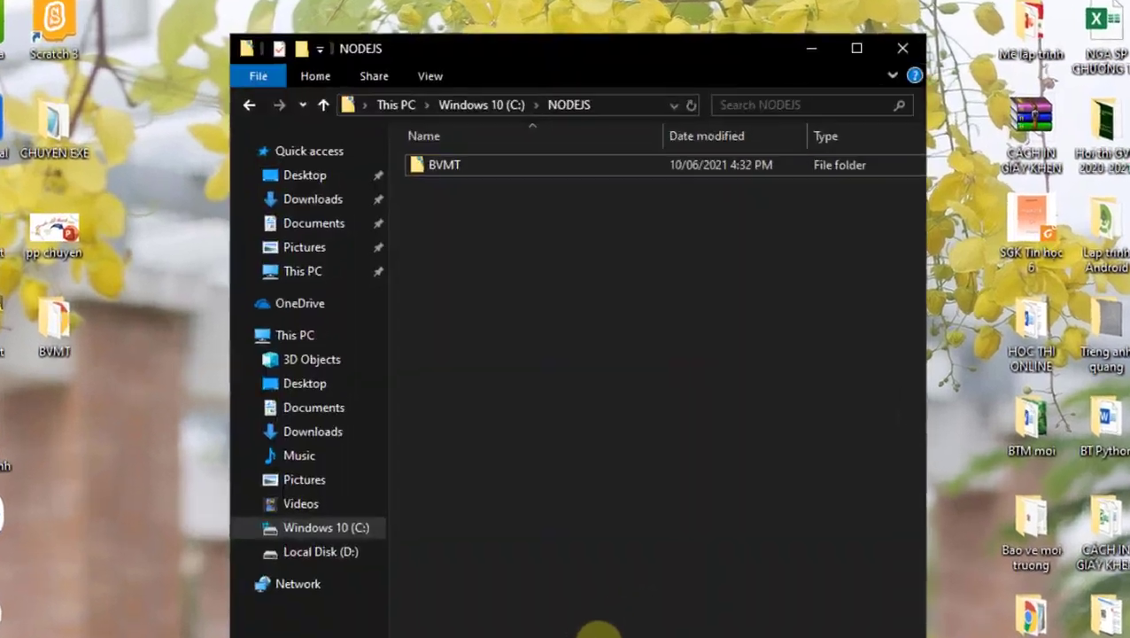
double_click(461, 165)
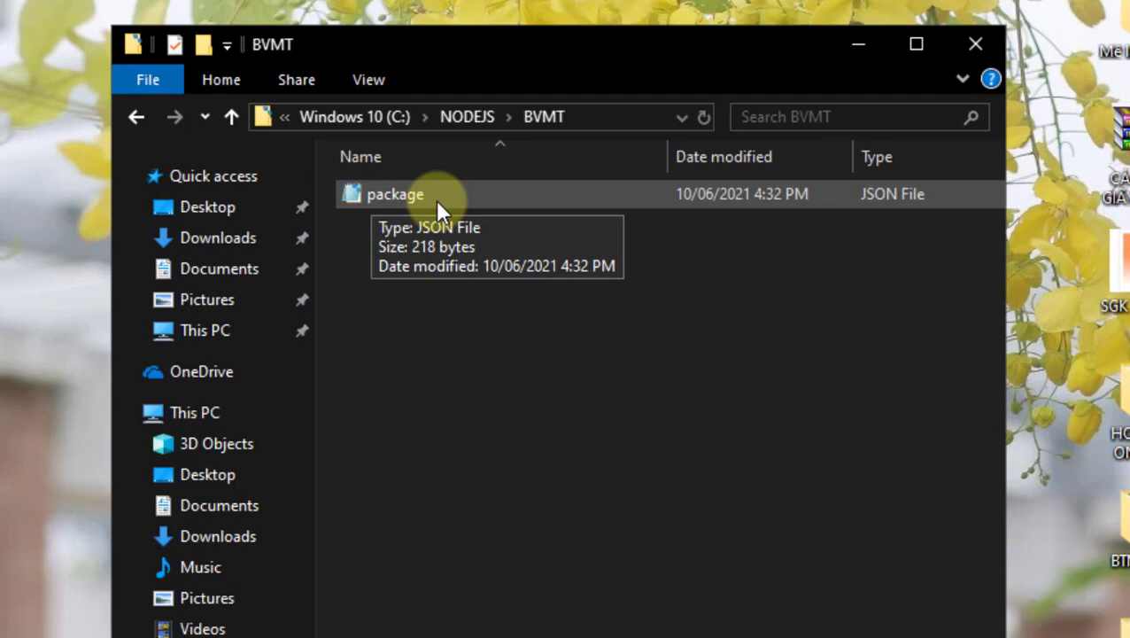
right_click(379, 188)
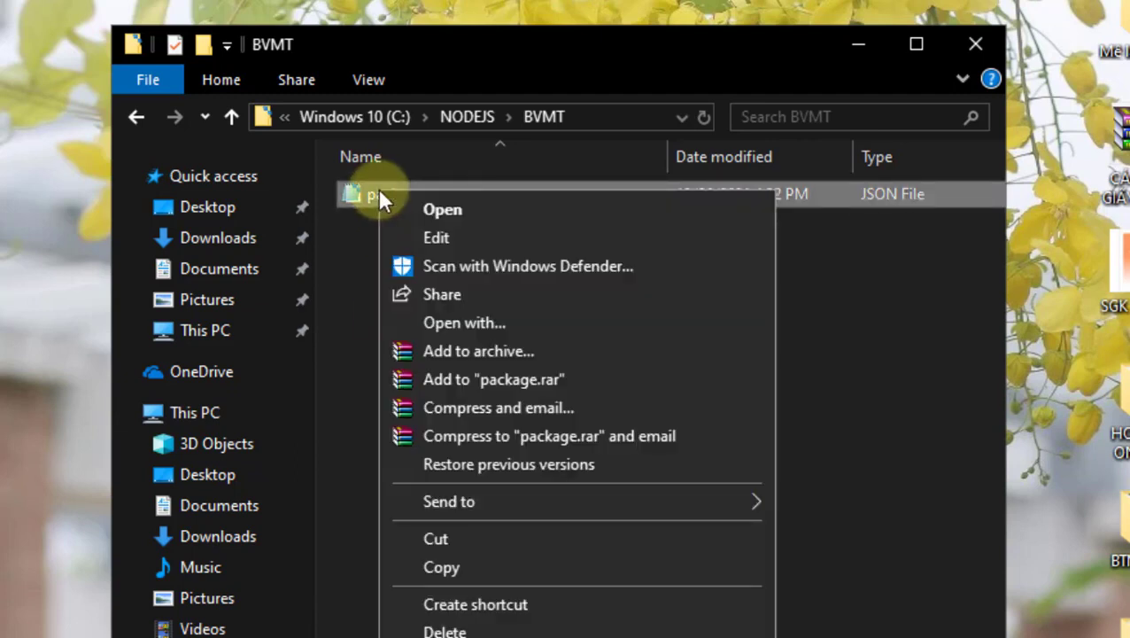
click(459, 324)
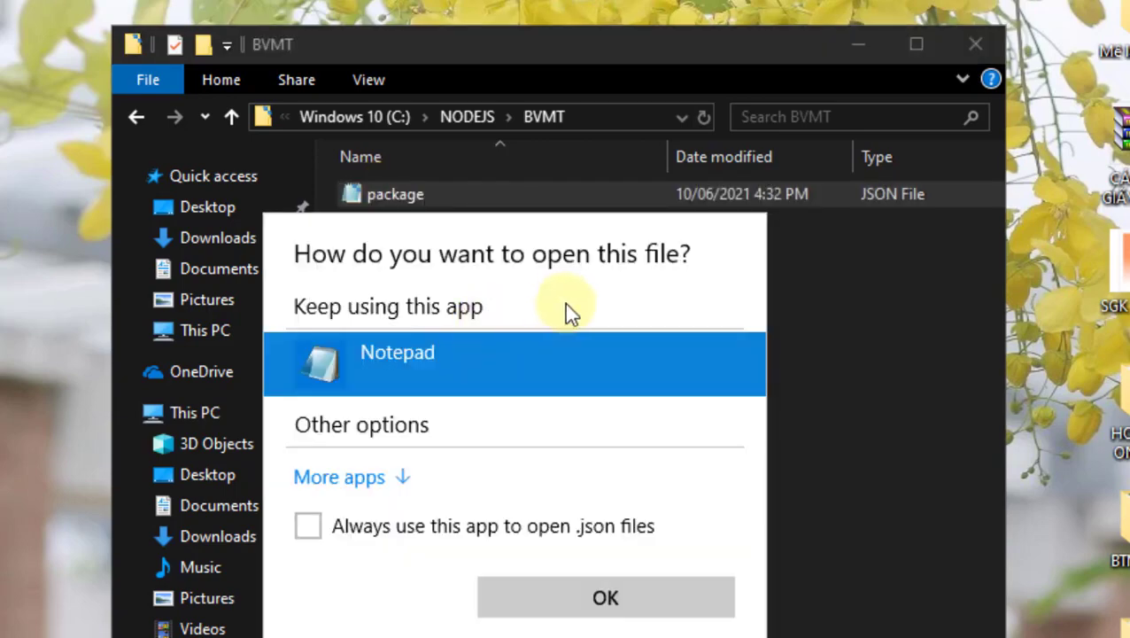
click(370, 479)
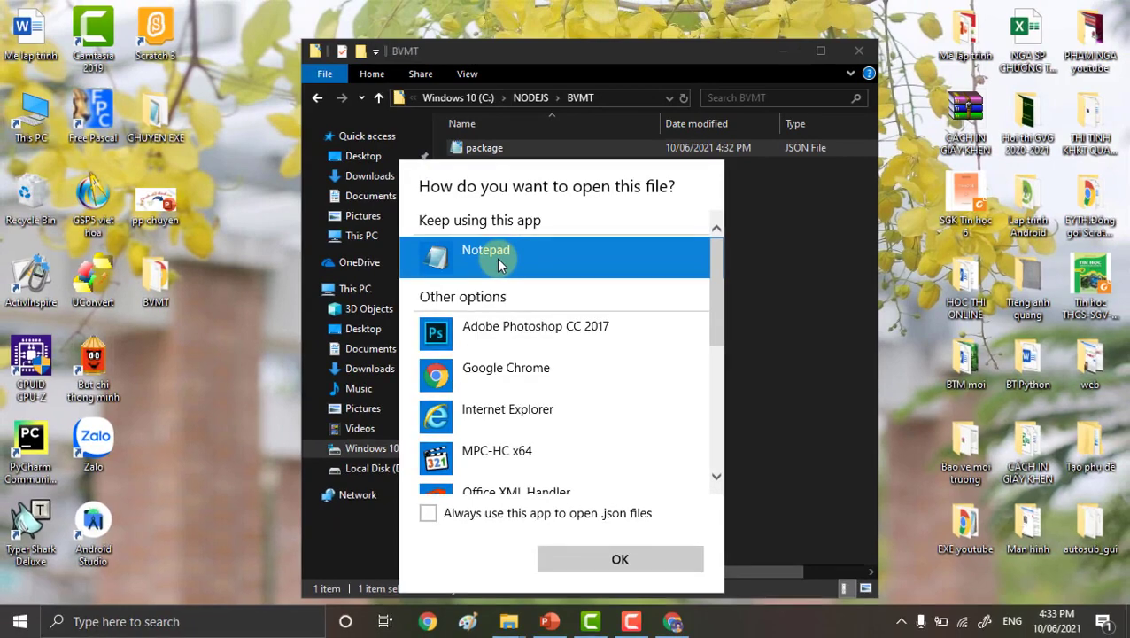
click(642, 548)
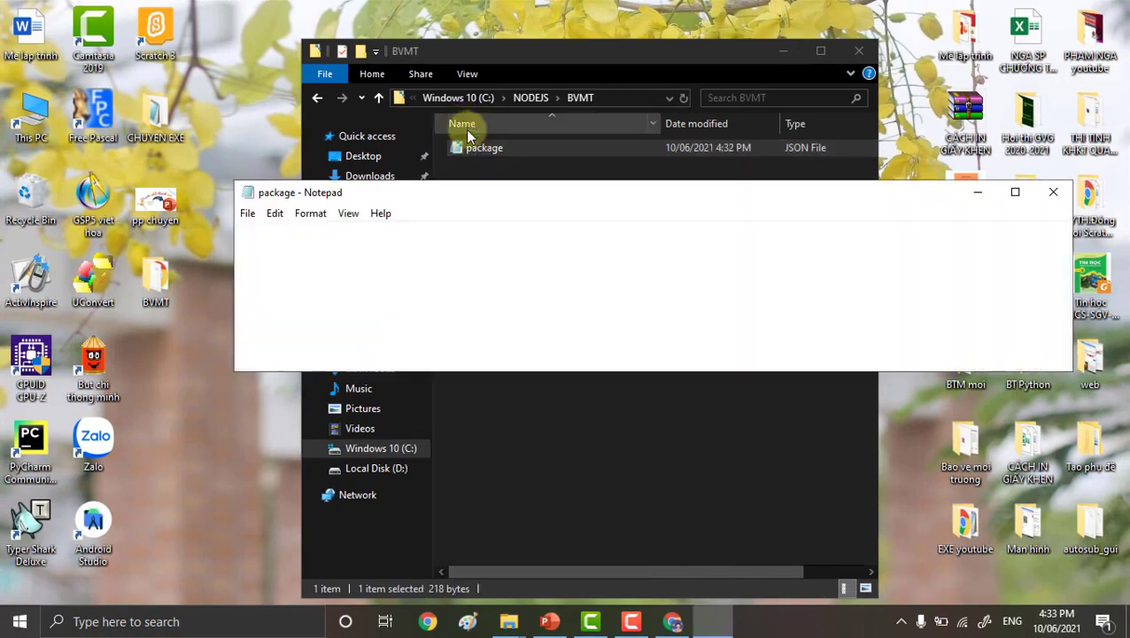
click(1013, 192)
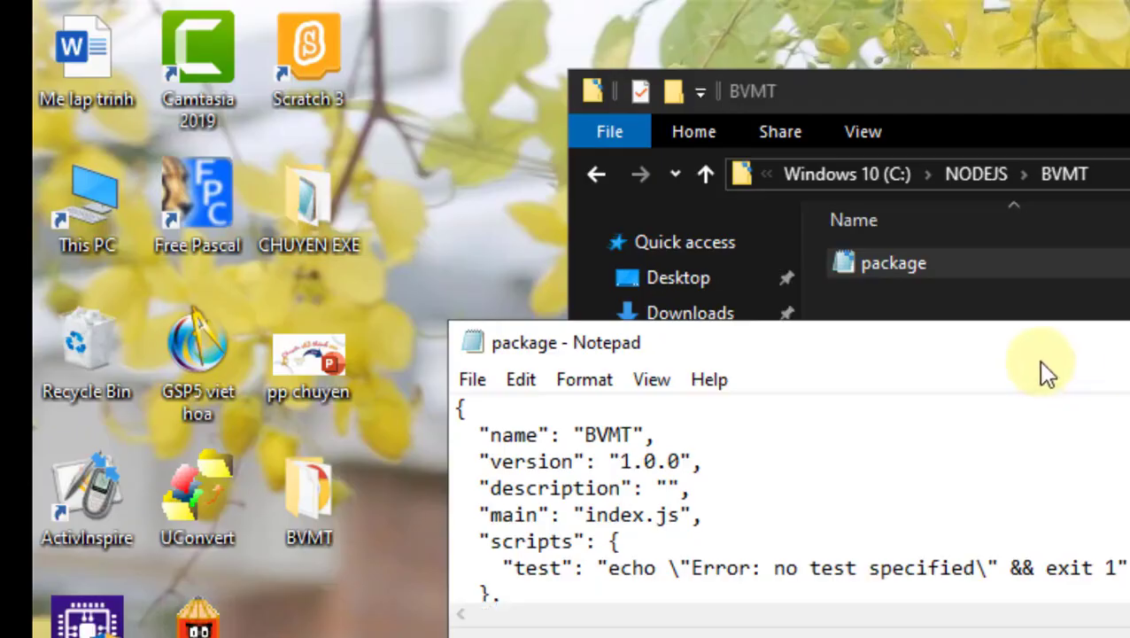
Open the BVMT folder on the desktop and arrange its window so the package file in Notepad can be seen alongside.
drag(1037, 360, 1129, 351)
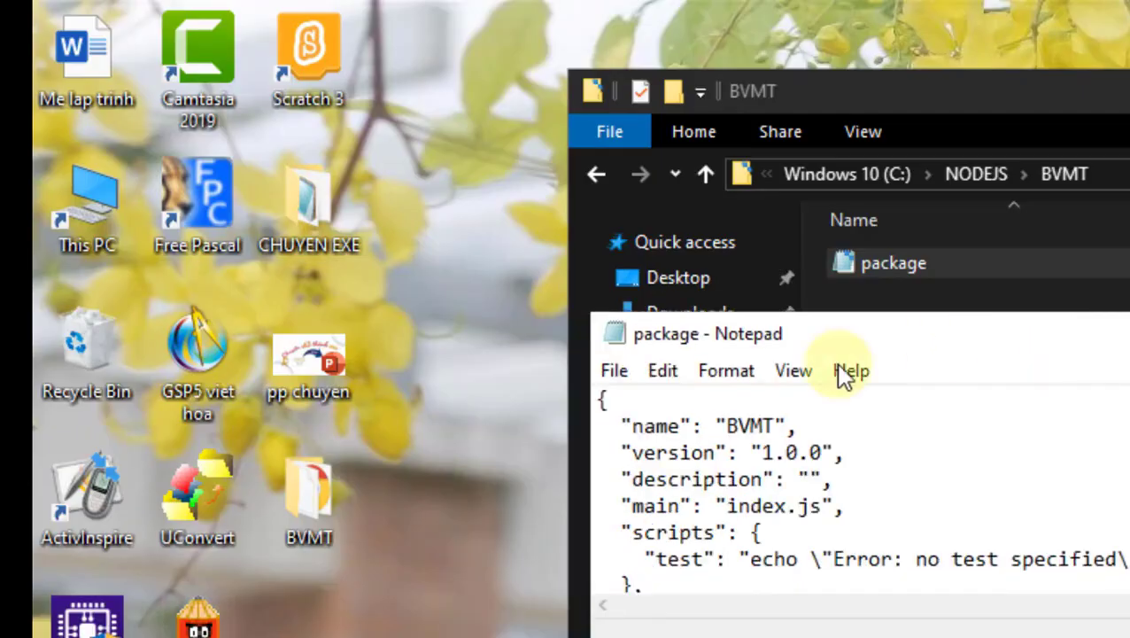
double_click(287, 512)
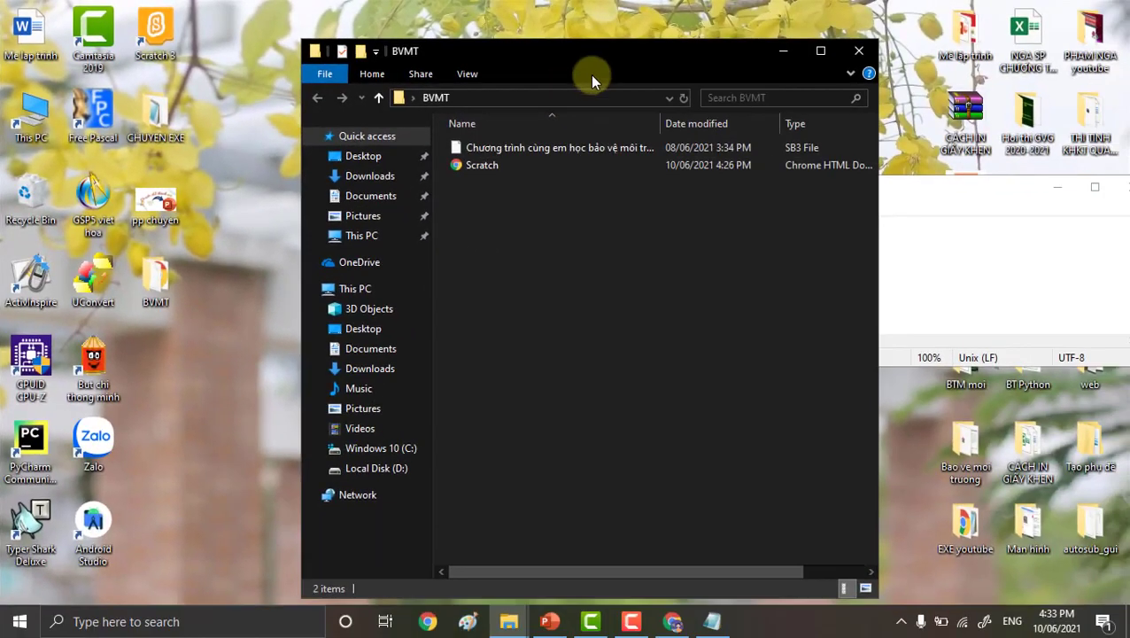
drag(599, 52, 395, 243)
Replace the "name" value in the package file with "Scratch", copied from the HTML file's name in the desktop BVMT folder.
click(419, 237)
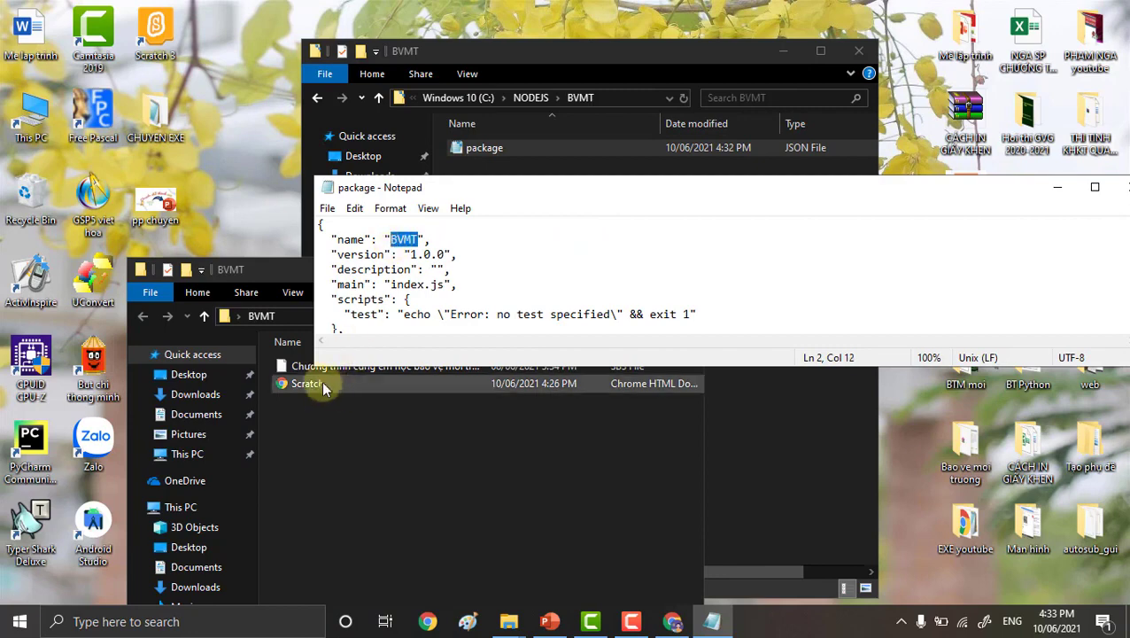
click(323, 383)
click(322, 382)
key(ctrl+c)
click(559, 208)
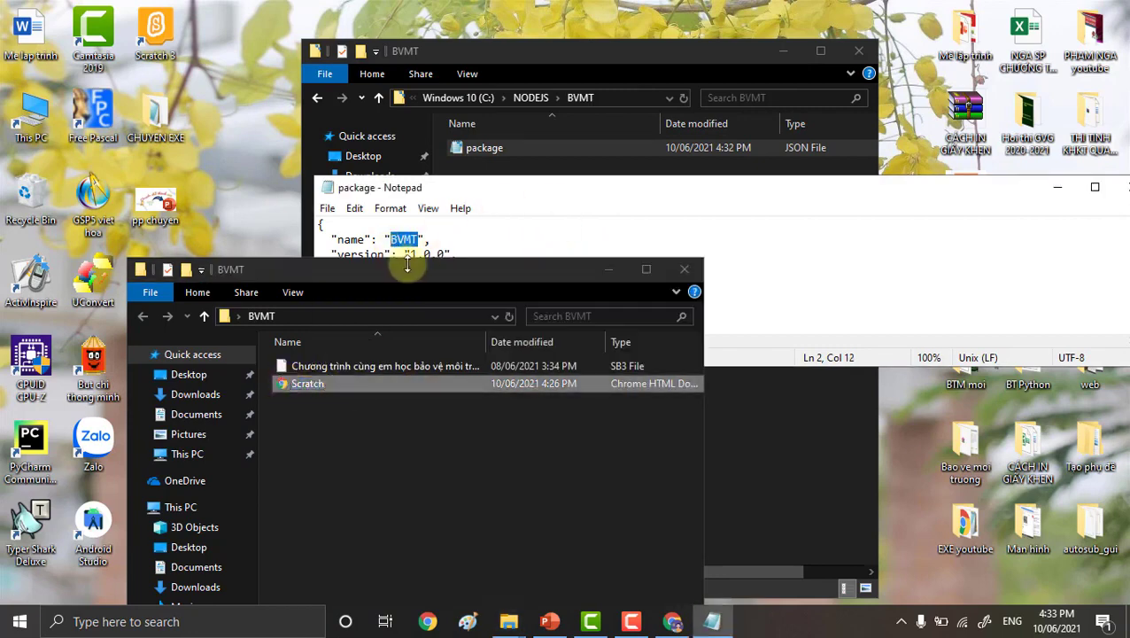
click(569, 192)
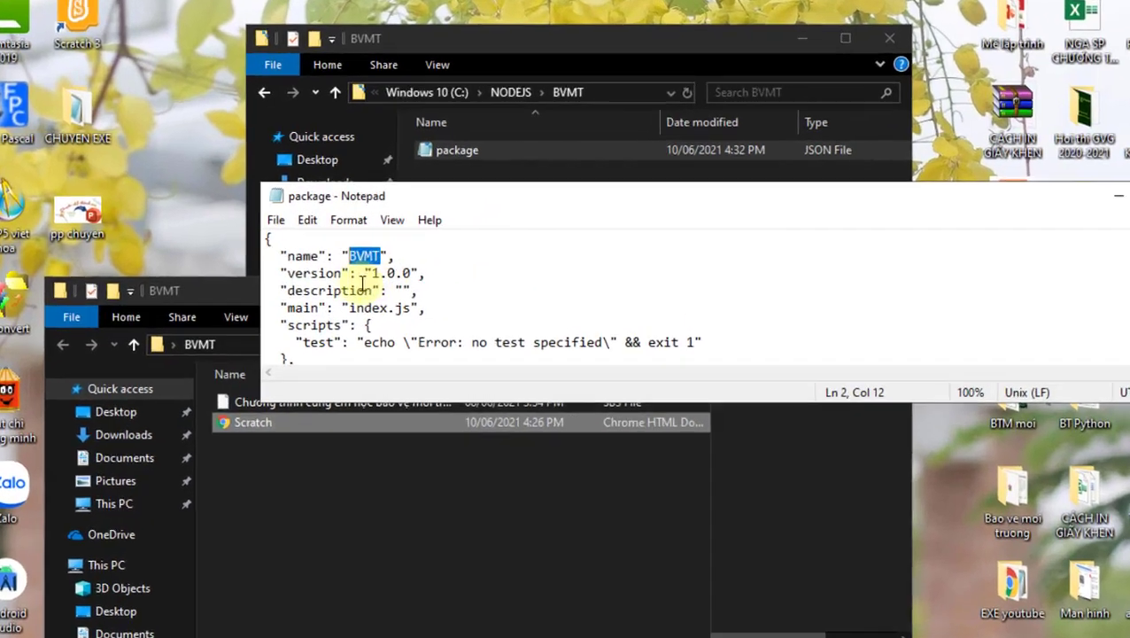
key(ctrl+v)
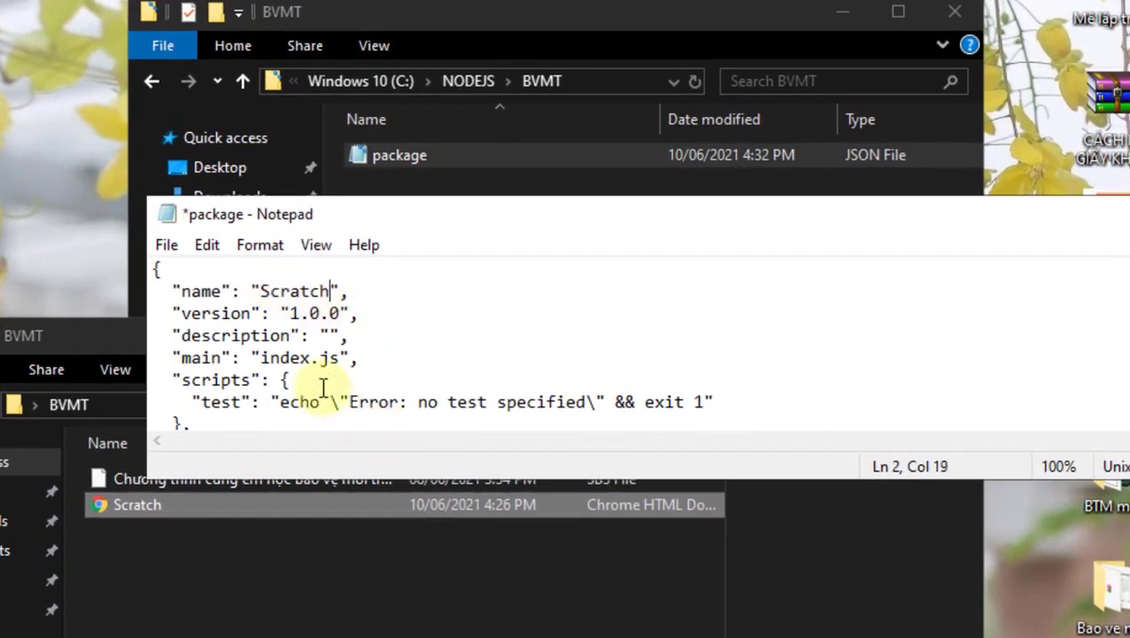
Set the "main" value in the package file to "Scratch.html", then save the changes and close Notepad.
drag(329, 357, 260, 358)
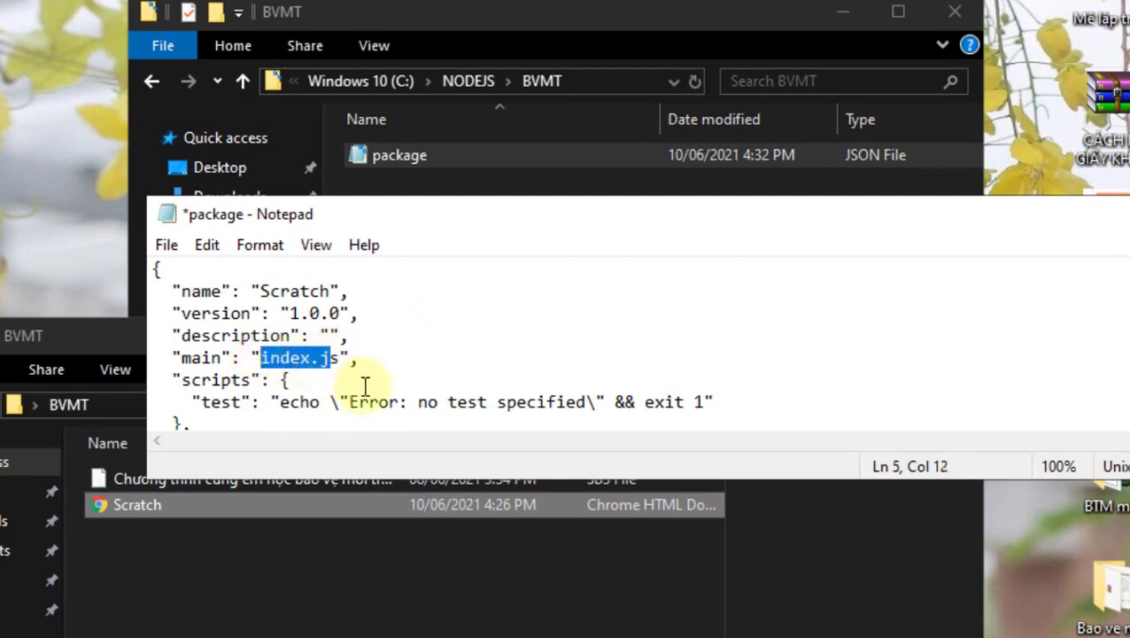
key(ctrl+v)
key(Delete)
text(.html)
key(BackSpace)
text(l)
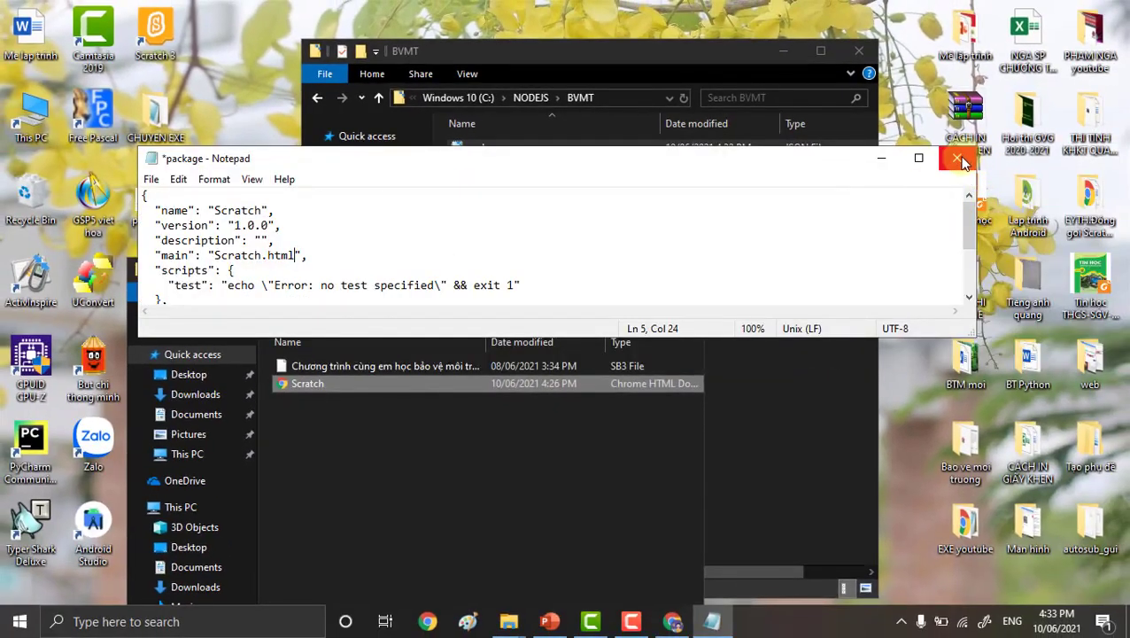
click(961, 161)
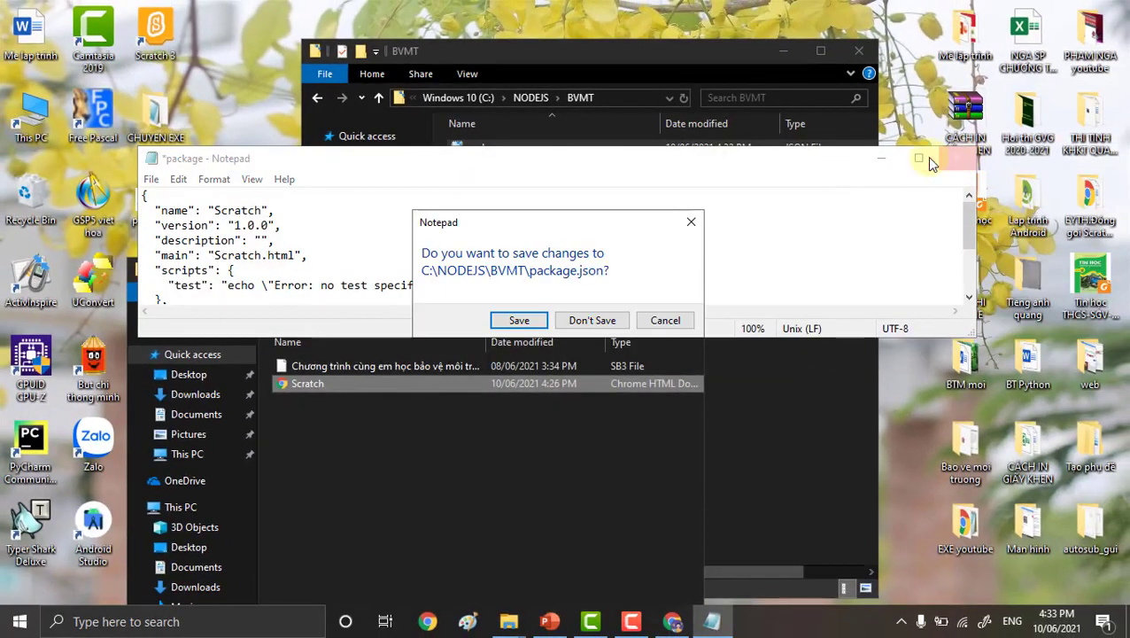
click(518, 322)
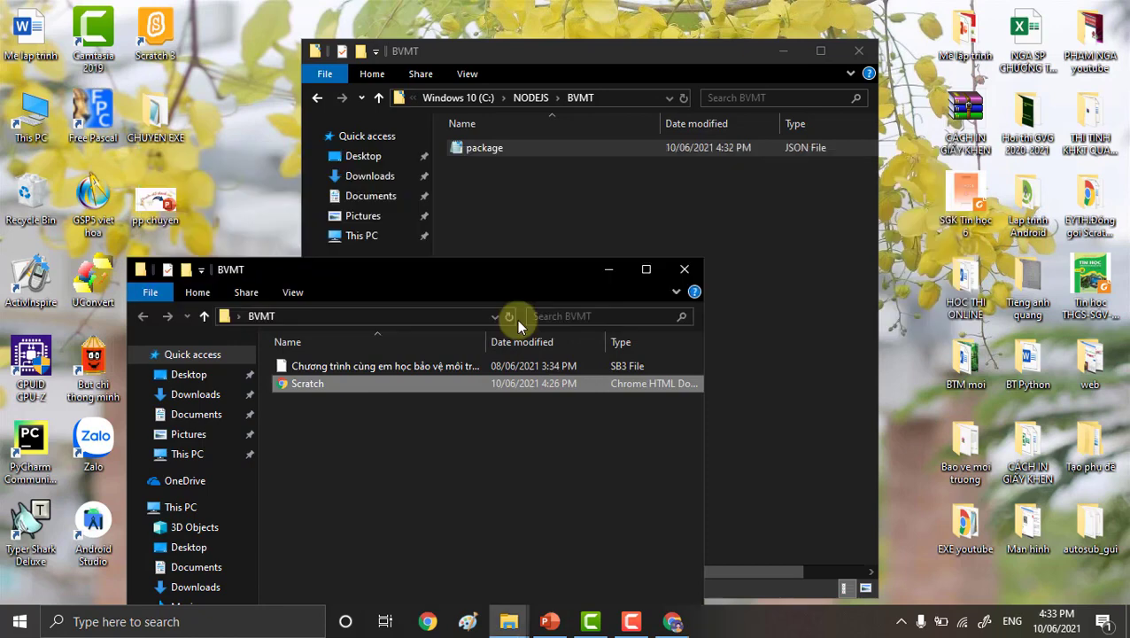
Copy the package JSON file from C:\NODEJS\BVMT into the desktop BVMT folder and close the NODEJS folder window.
click(651, 207)
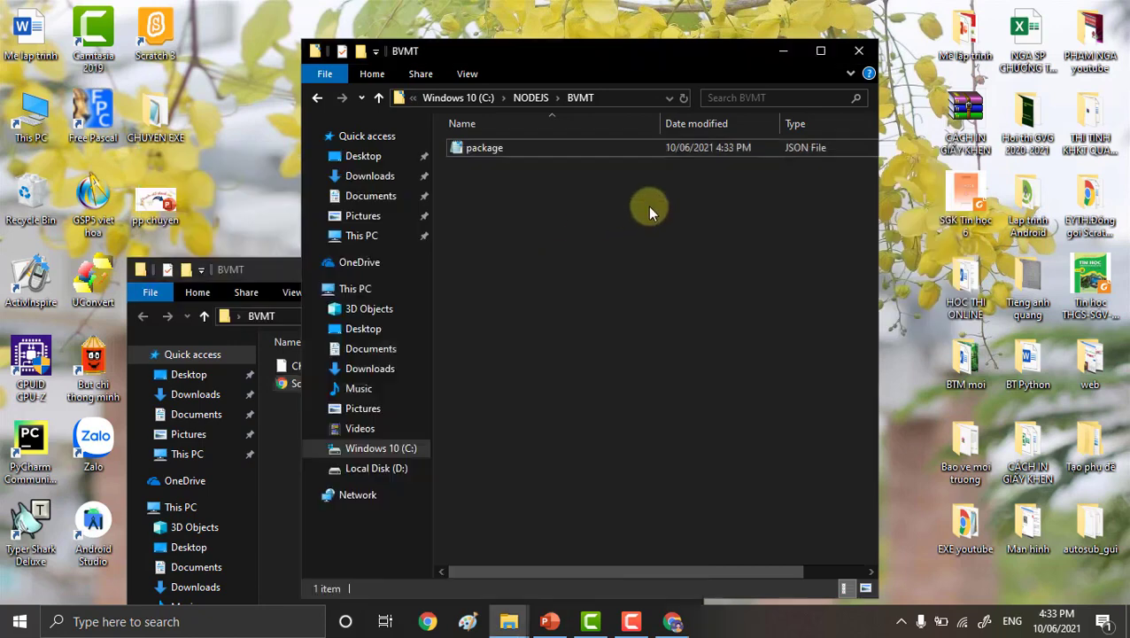
click(486, 149)
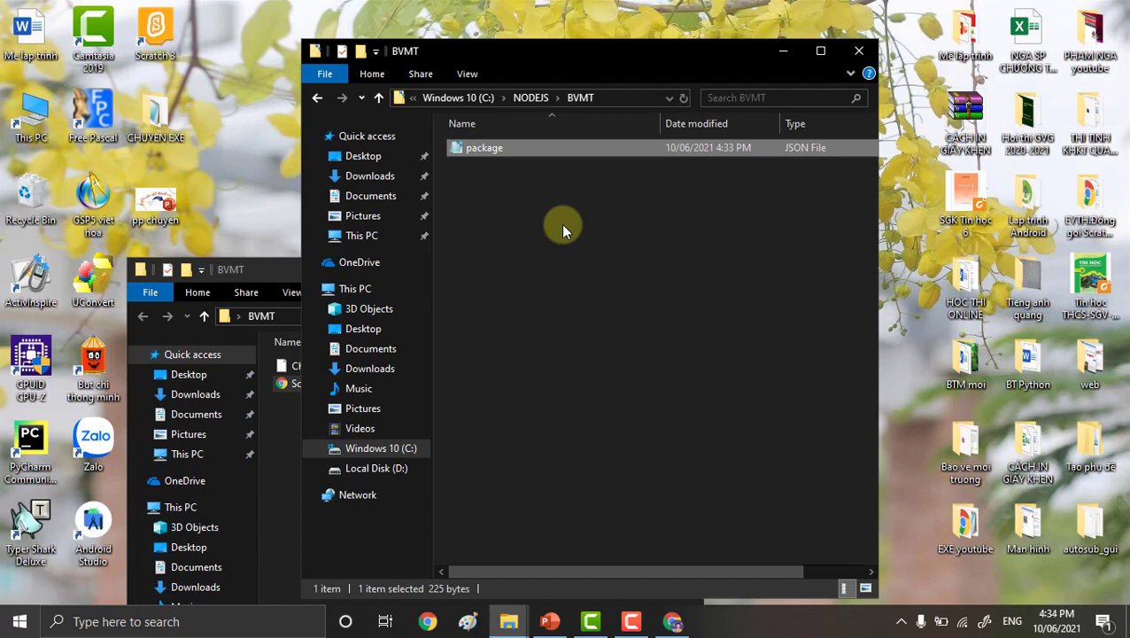
click(271, 266)
click(398, 477)
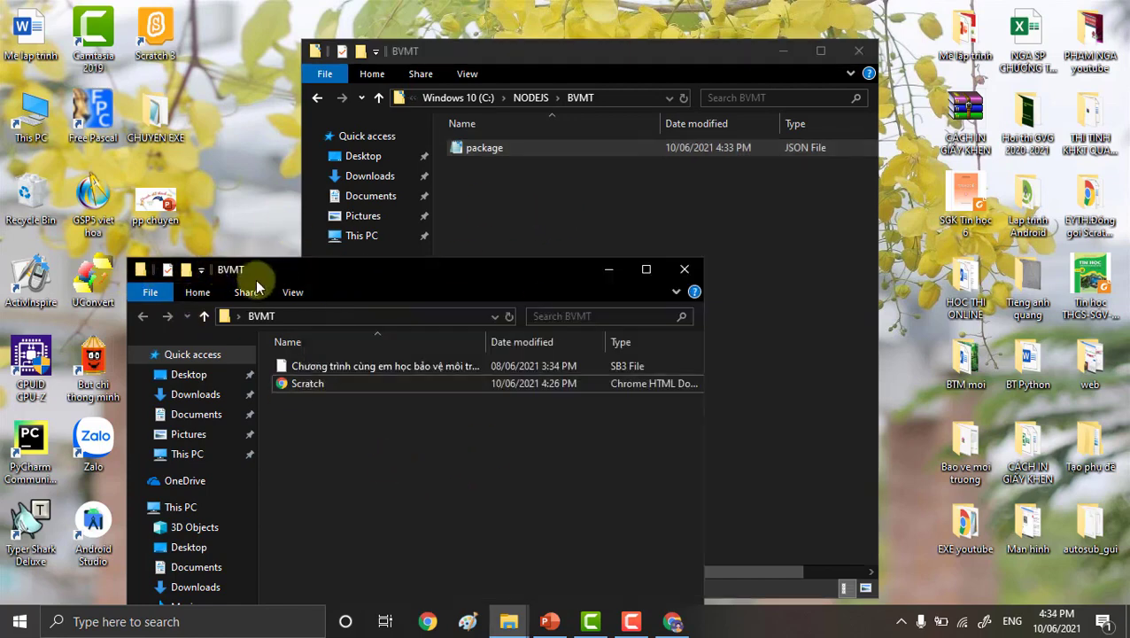
drag(319, 275, 476, 174)
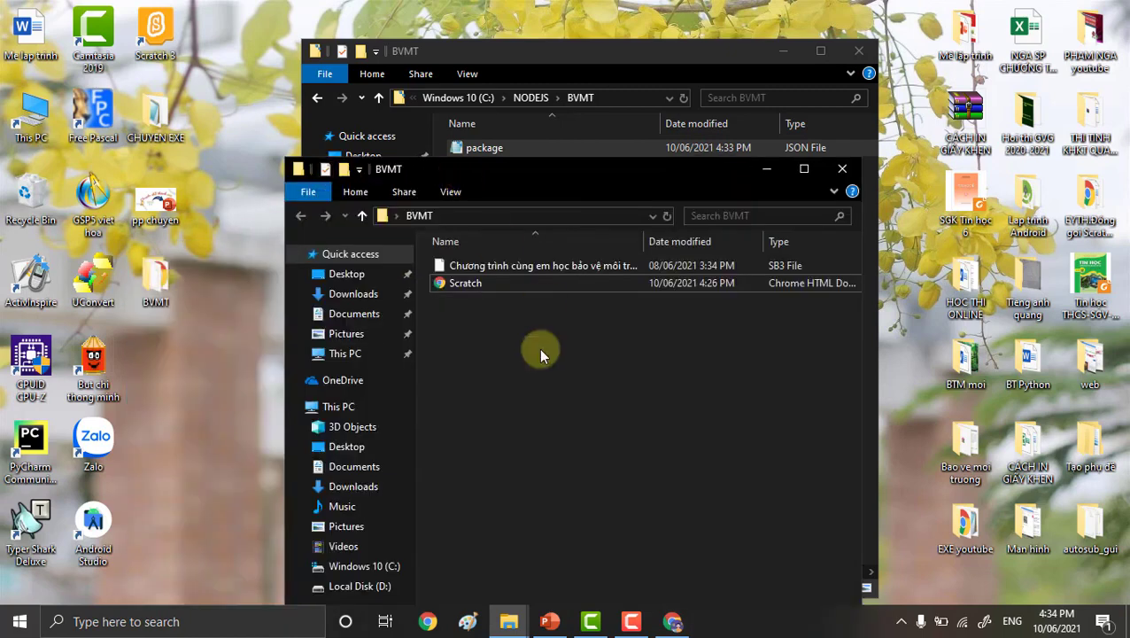
key(ctrl+v)
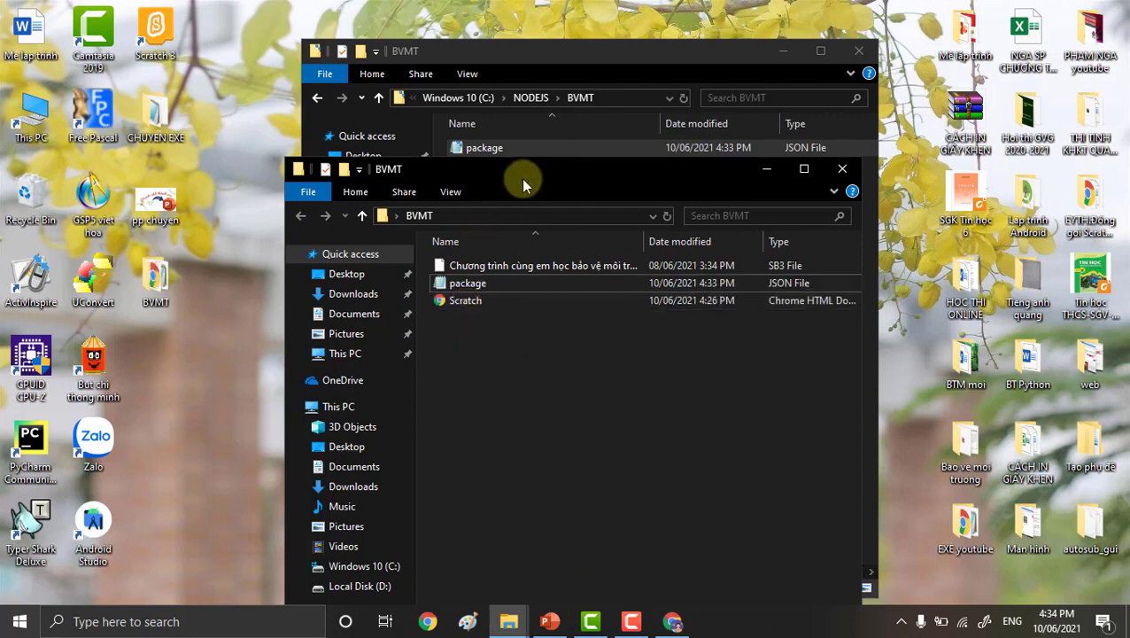
click(859, 55)
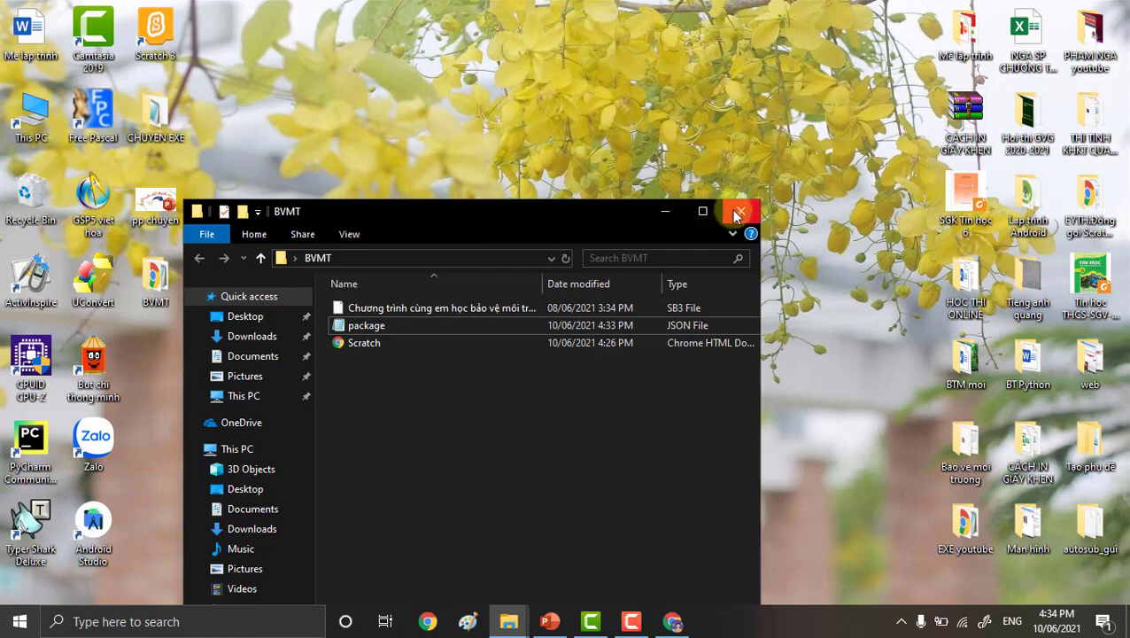
Minimize the BVMT window to reach the desktop and open the CHUYEN EXE folder.
click(667, 212)
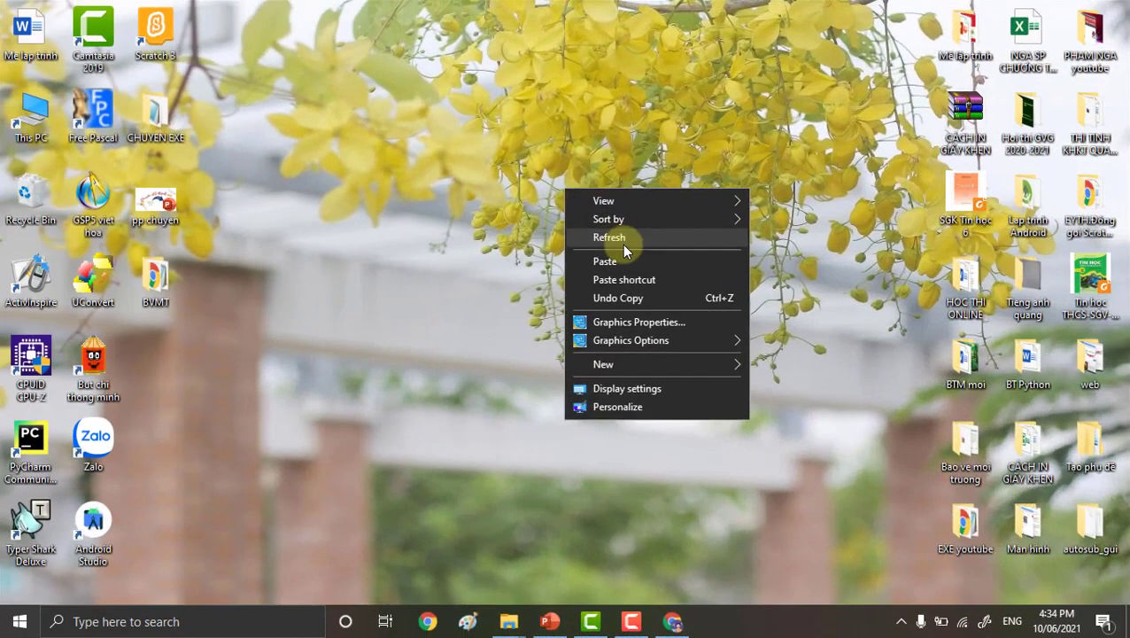
click(620, 242)
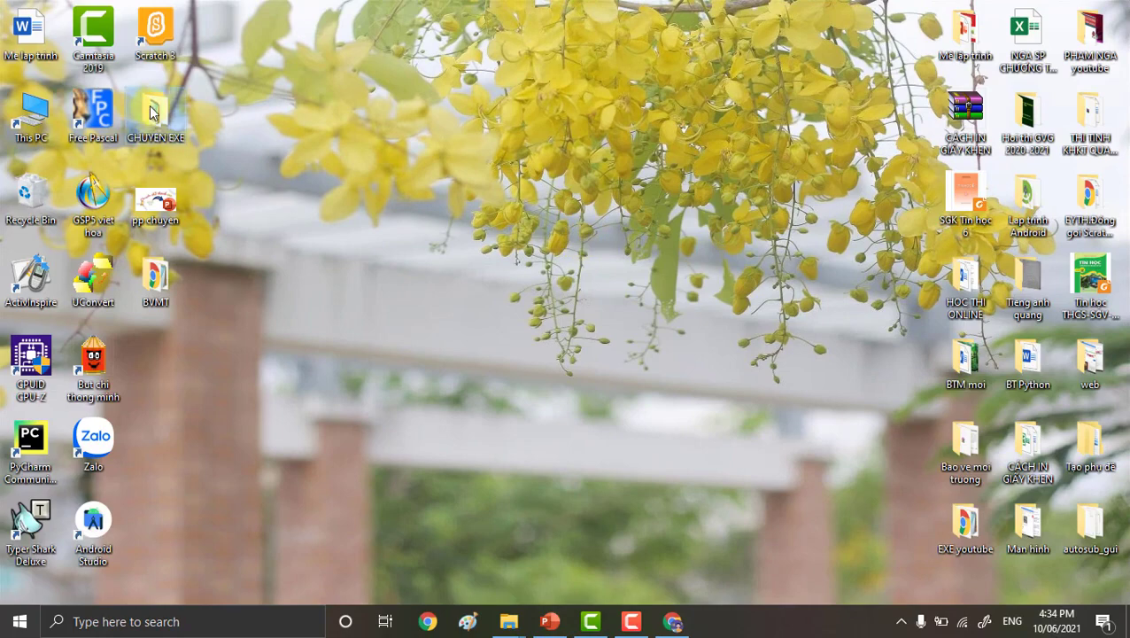
double_click(155, 127)
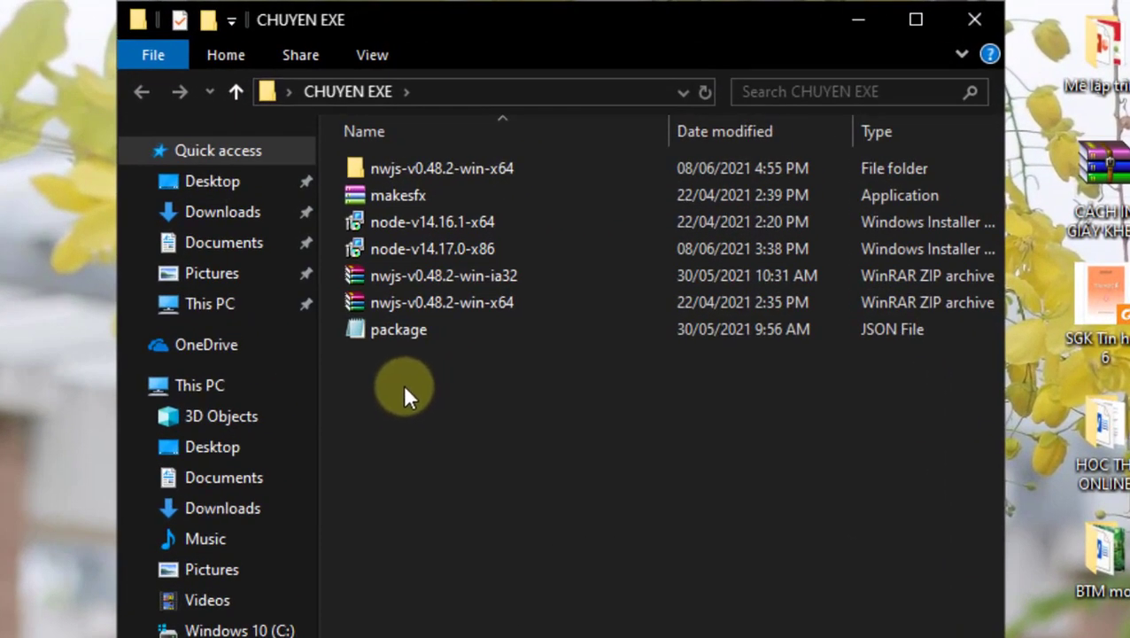
Examine the NW.js ZIP archives and the contents of the extracted nwjs-v0.48.2-win-x64 folder in CHUYEN EXE.
click(458, 275)
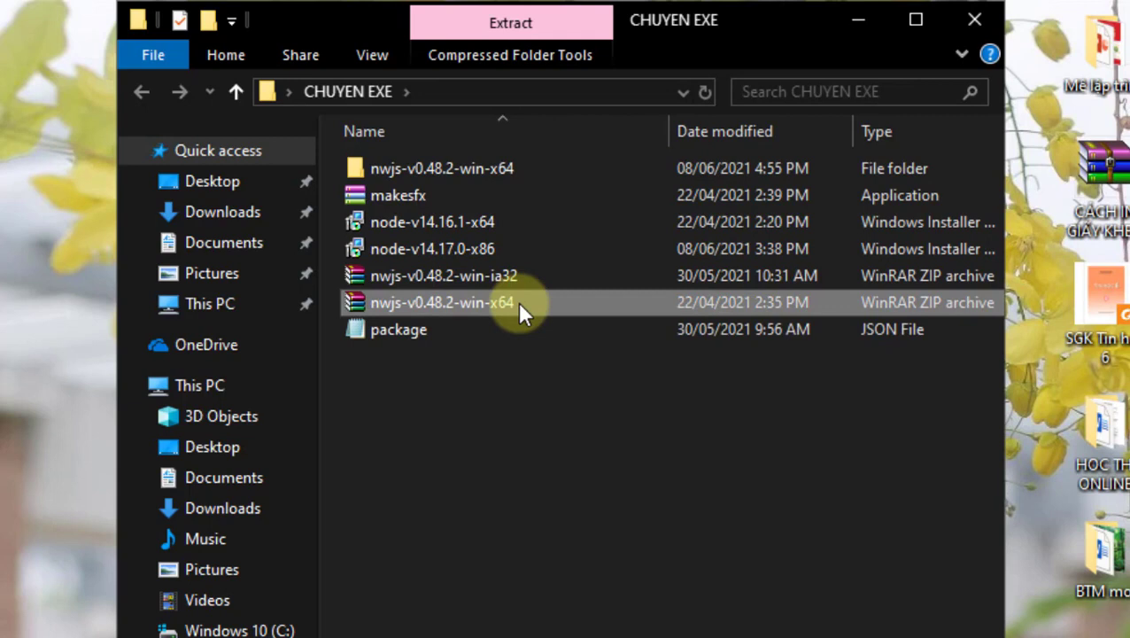
click(485, 304)
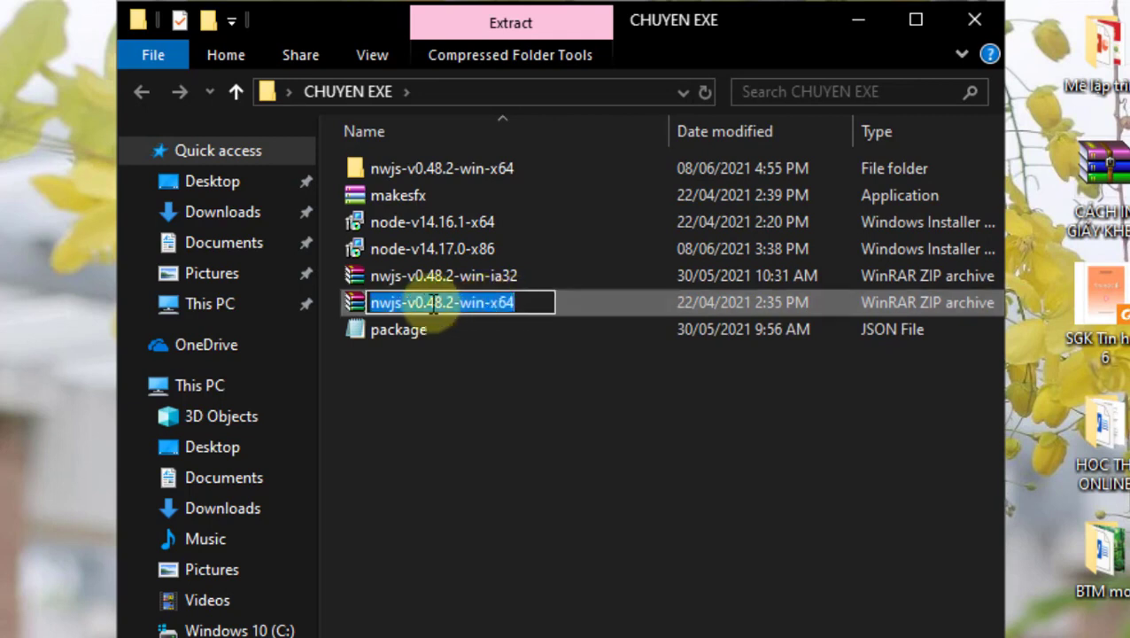
click(419, 334)
click(420, 161)
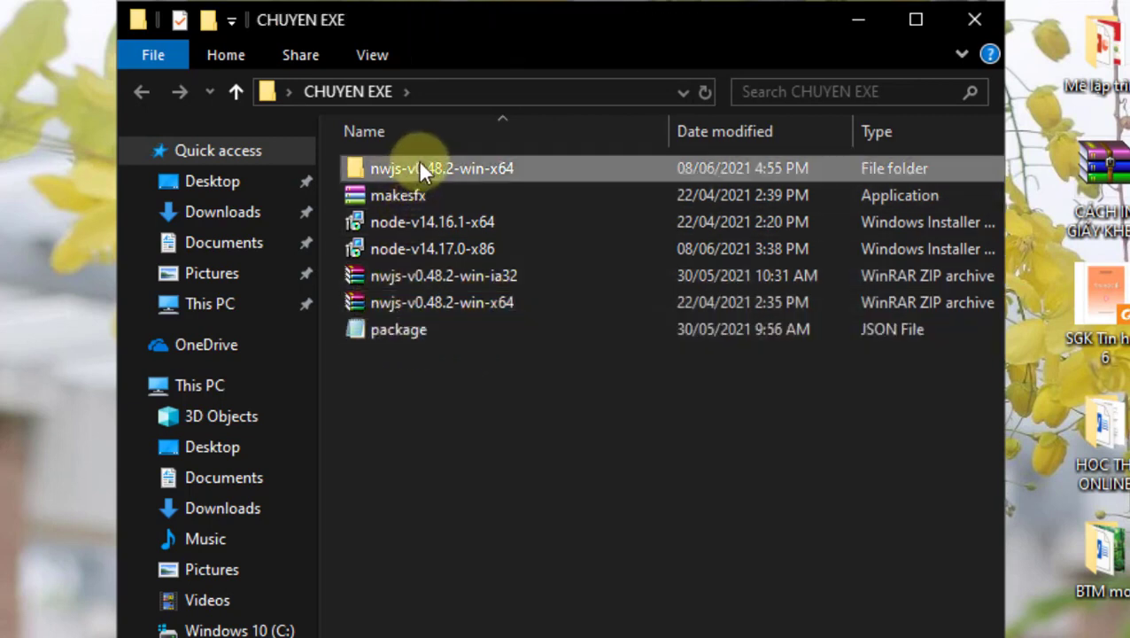
double_click(420, 163)
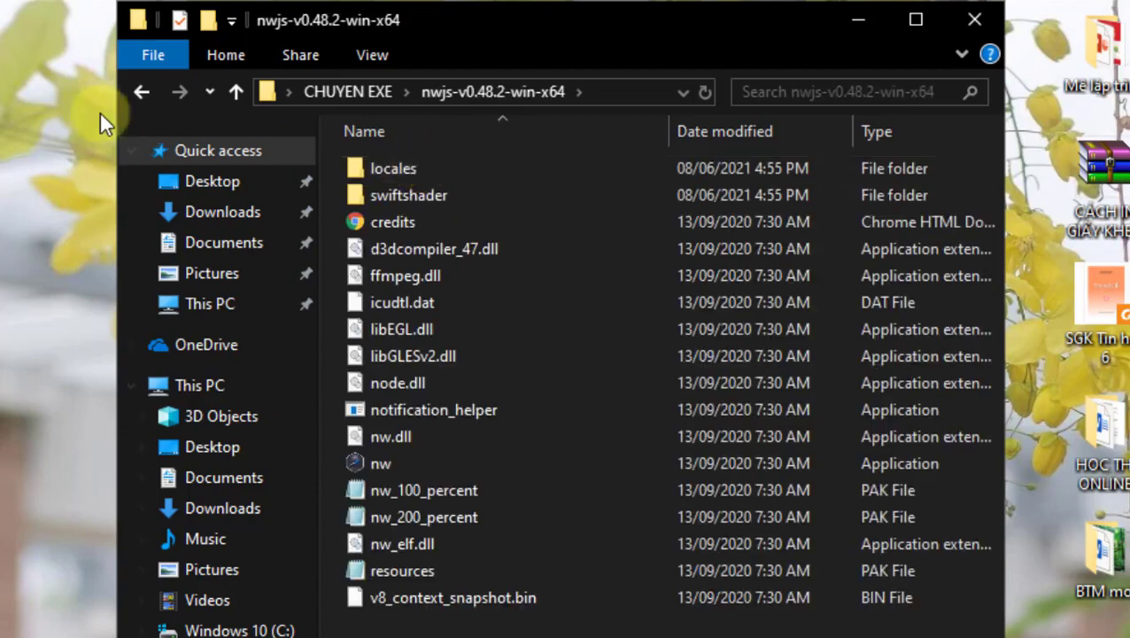
click(140, 90)
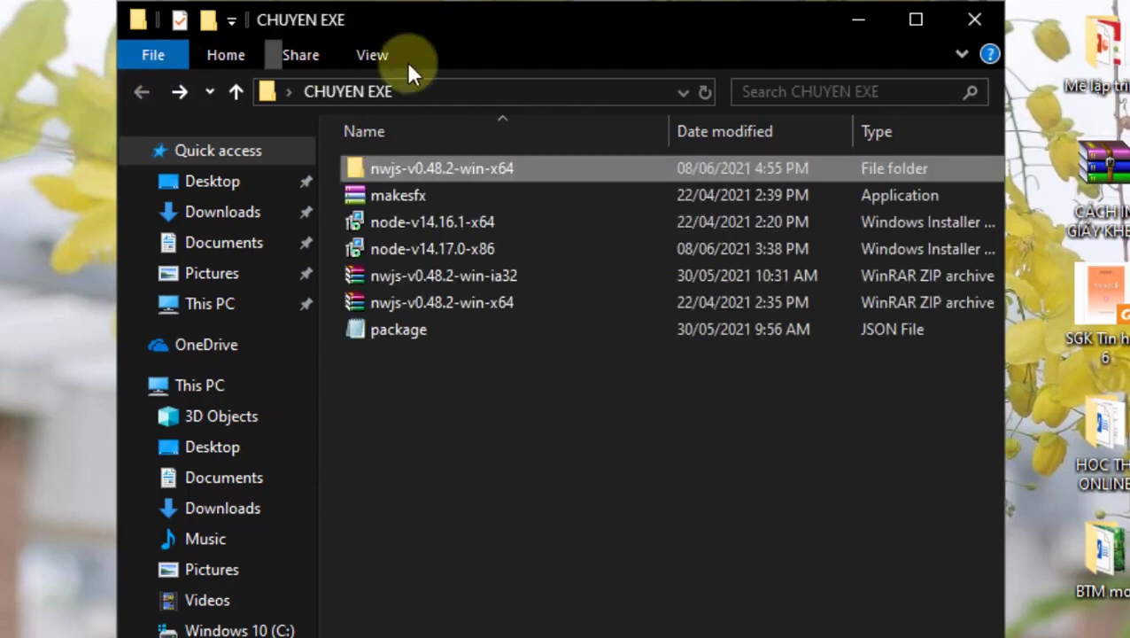
Copy the nwjs-v0.48.2-win-x64 folder into the desktop BVMT folder, closing the unneeded Bao ve moi truong and Downloads windows.
click(434, 172)
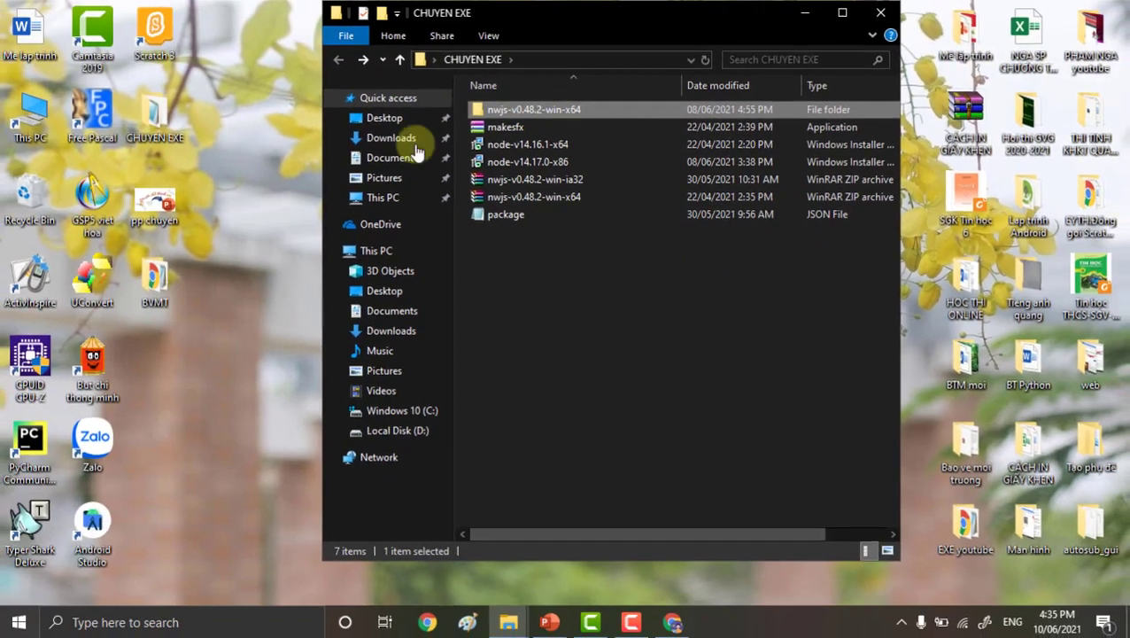
click(508, 621)
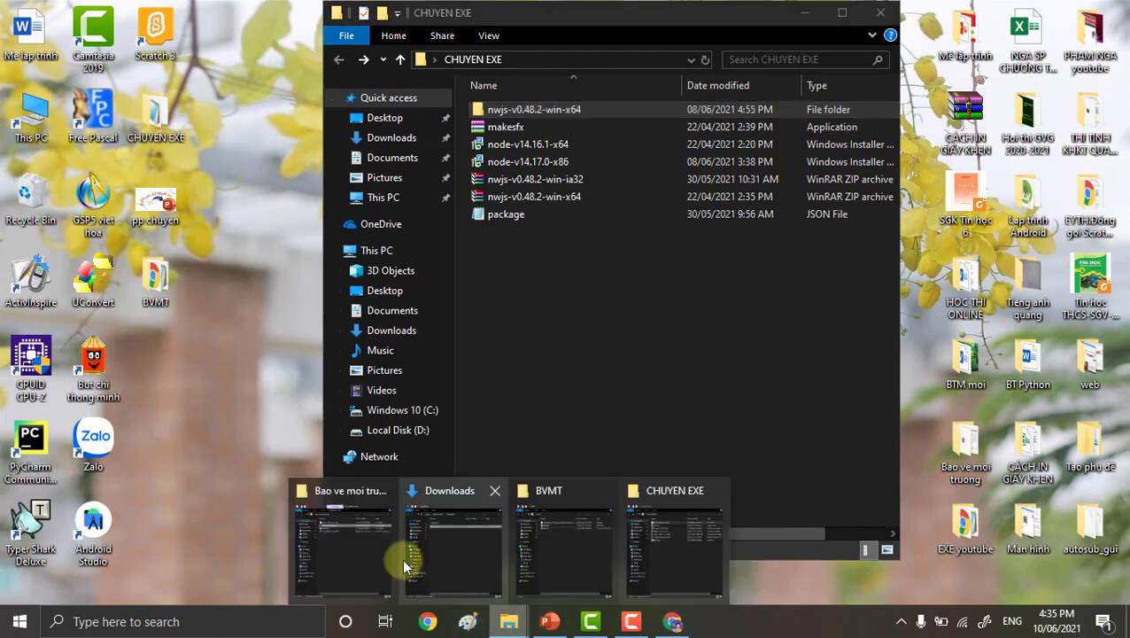
click(387, 492)
click(435, 489)
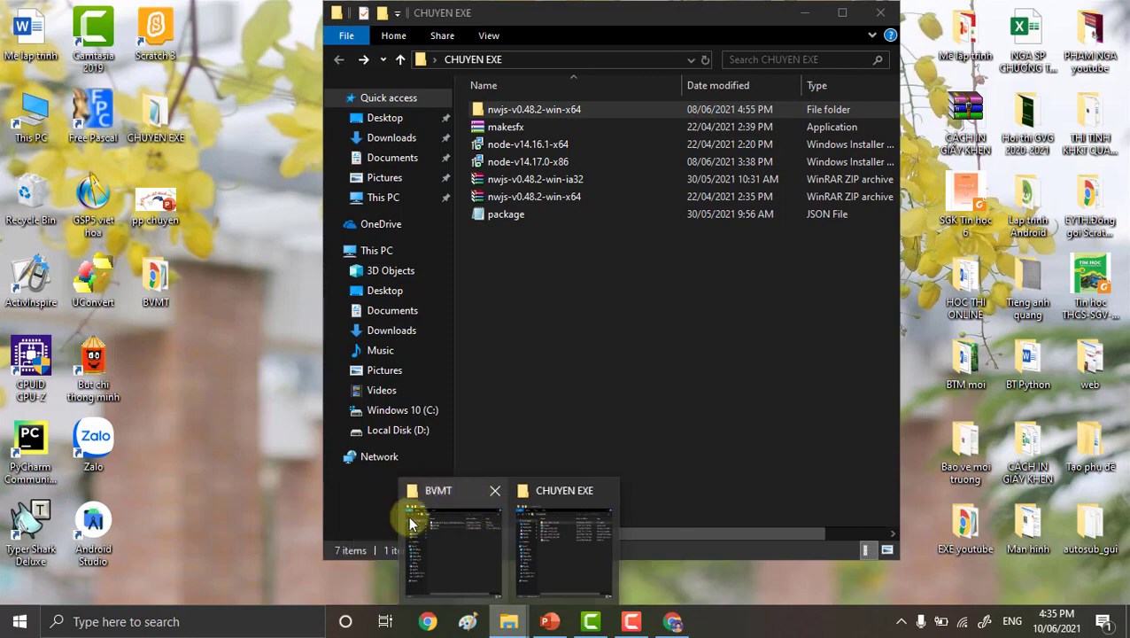
click(444, 489)
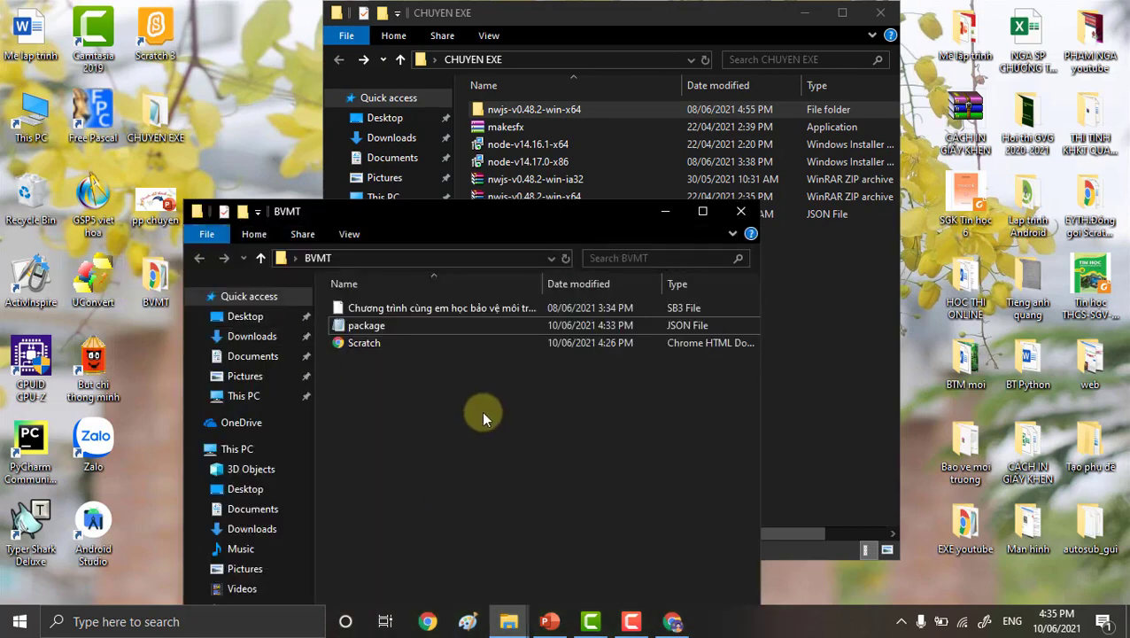
key(ctrl+v)
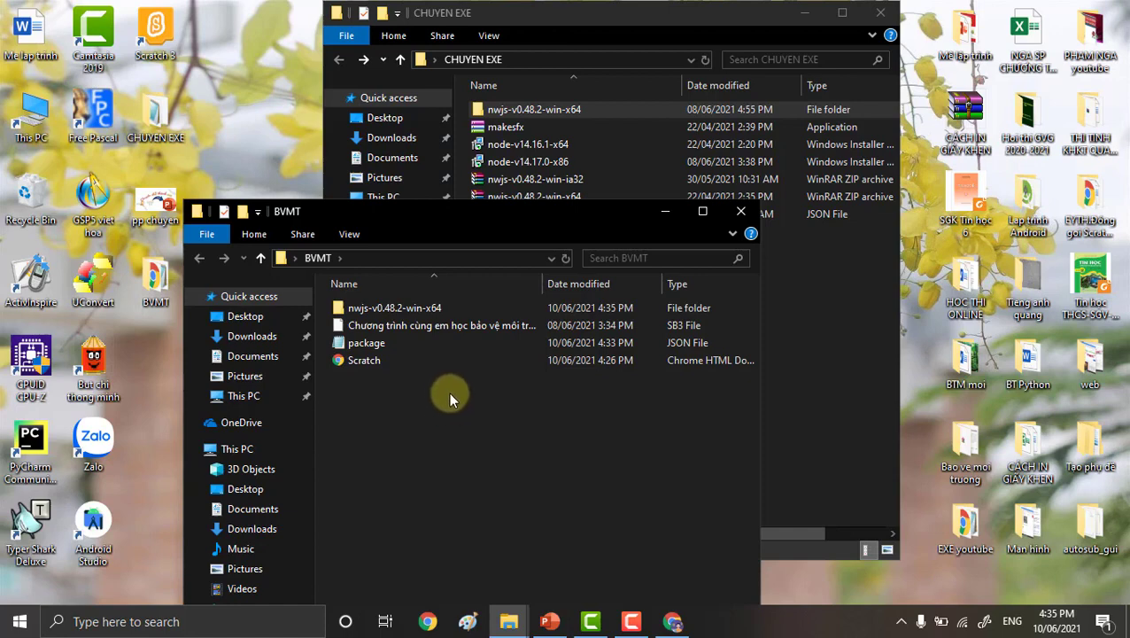
Move the package JSON and Scratch HTML files from BVMT into its nwjs-v0.48.2-win-x64 subfolder and maximize the window.
click(366, 344)
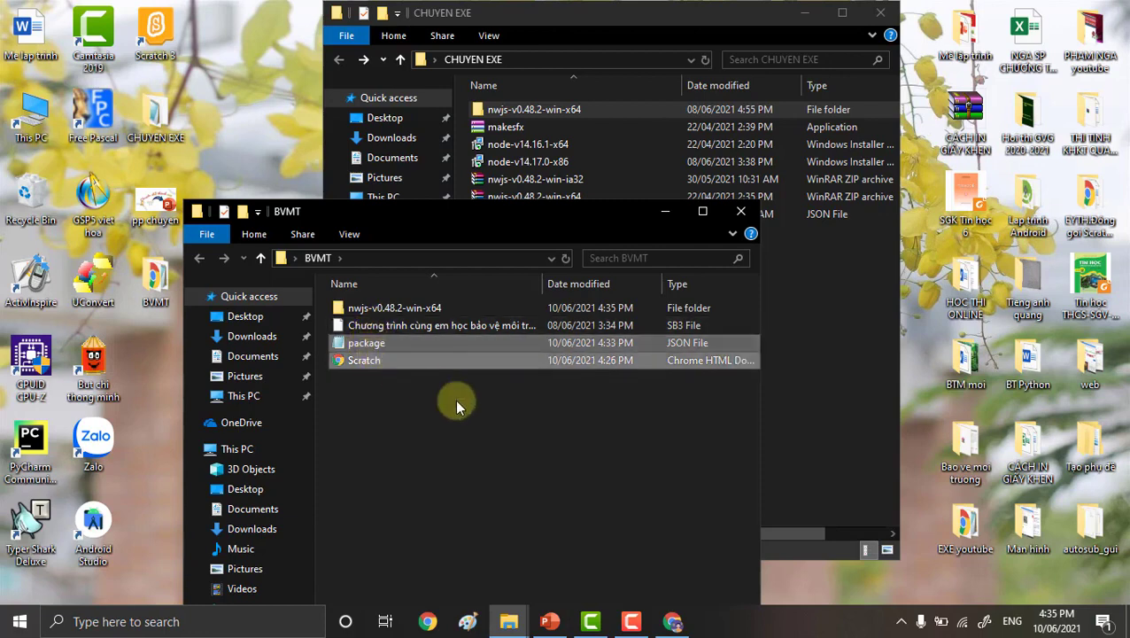
shift+click(412, 361)
ctrl+click(400, 306)
double_click(400, 307)
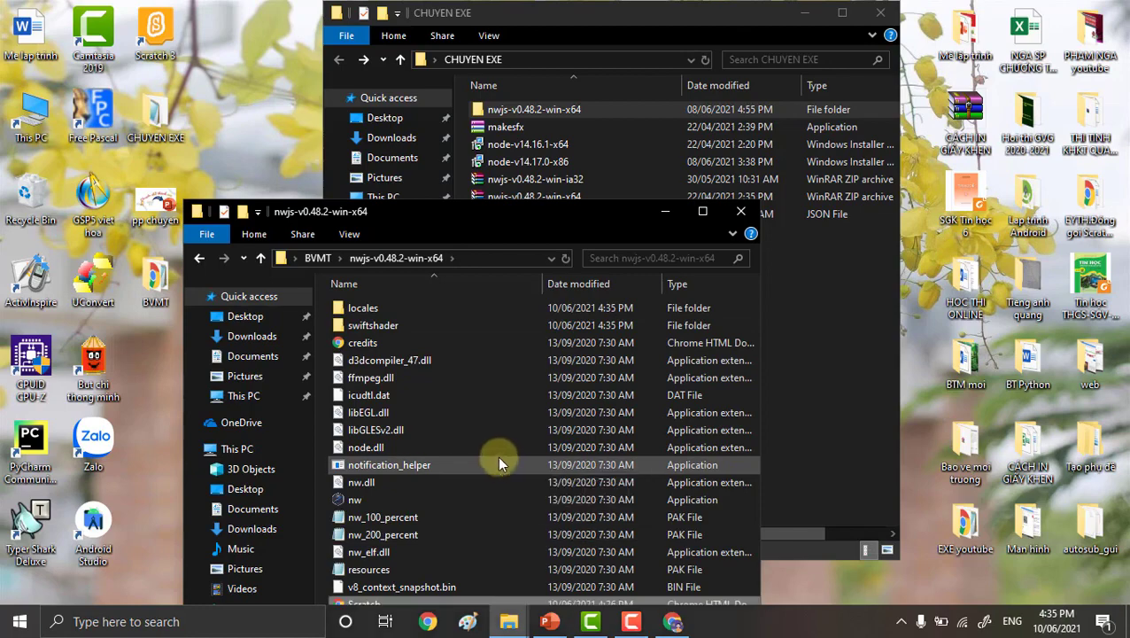
scroll(498, 455, right, 2)
scroll(497, 455, left, 2)
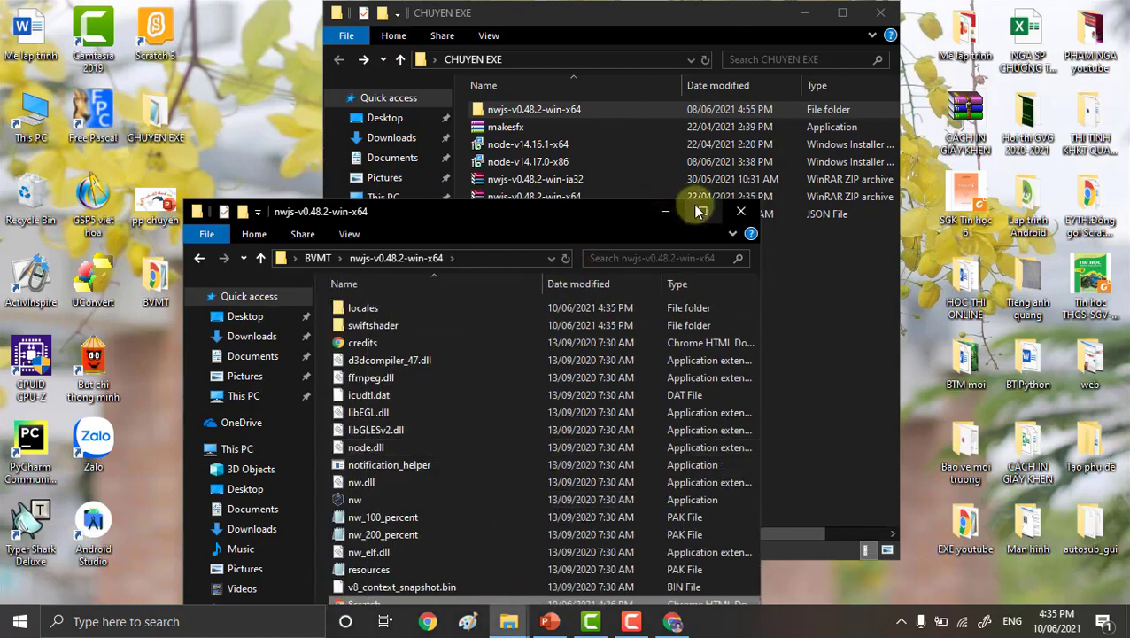
click(701, 210)
click(205, 463)
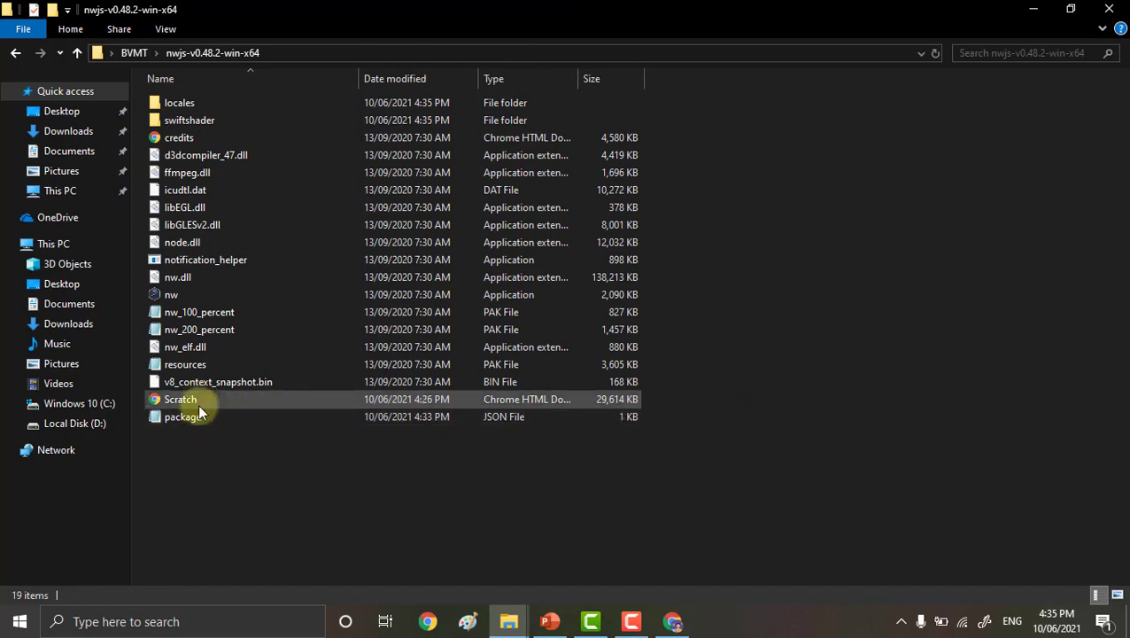
Return to the BVMT folder and check which items remain there beside the NW.js folder.
click(15, 52)
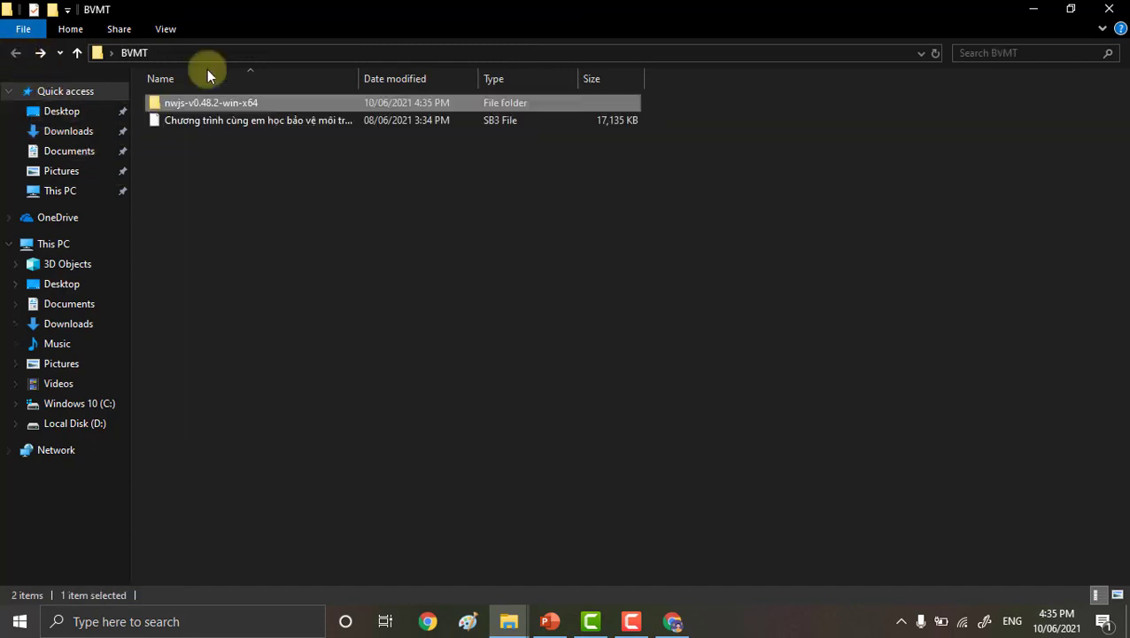
click(215, 122)
click(284, 240)
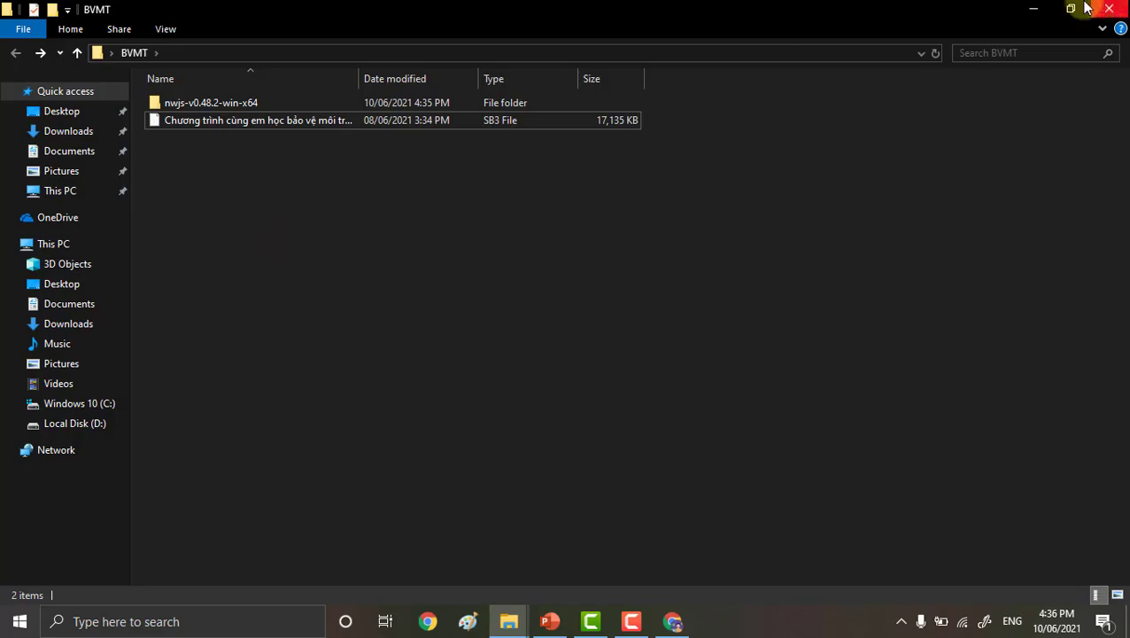
Copy the makesfx application from the CHUYEN EXE folder into the BVMT folder on the desktop.
click(1033, 9)
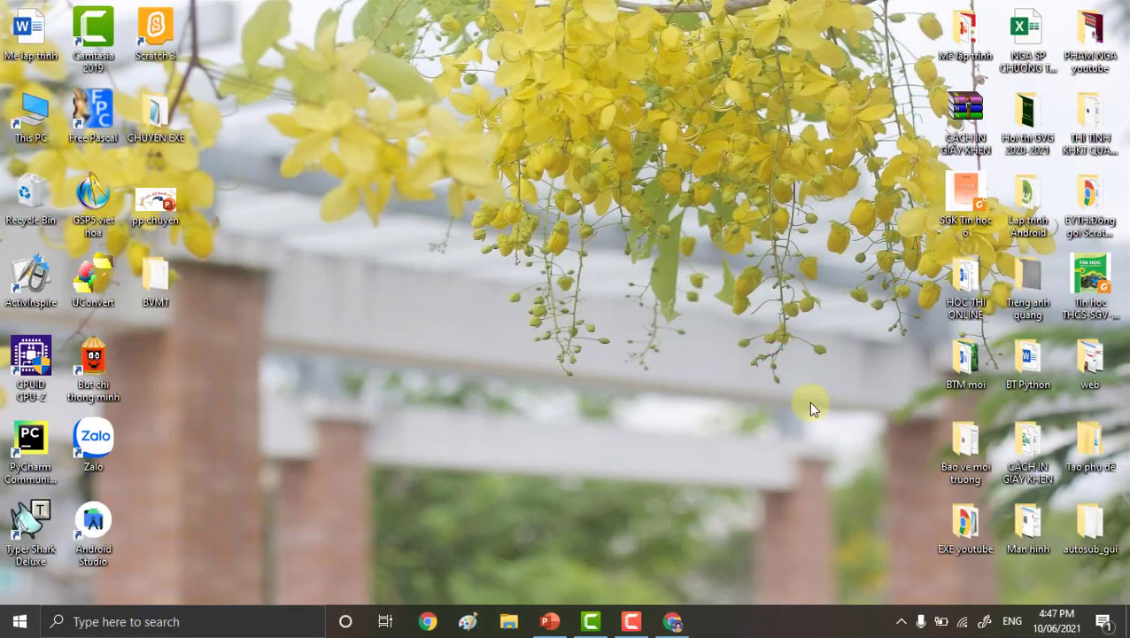
double_click(185, 139)
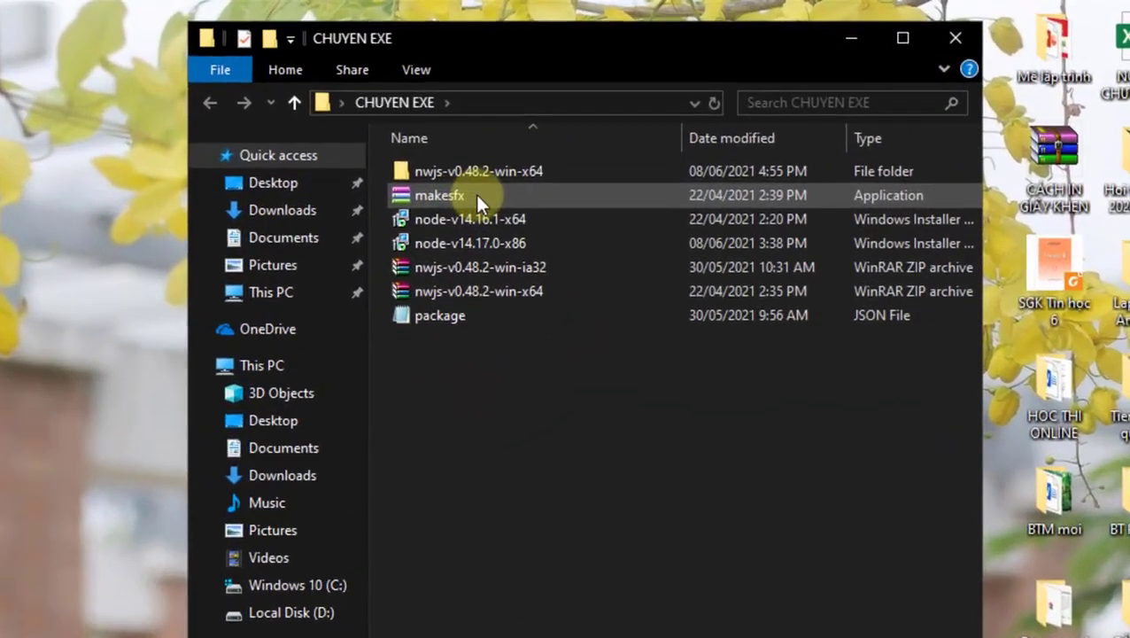
click(478, 196)
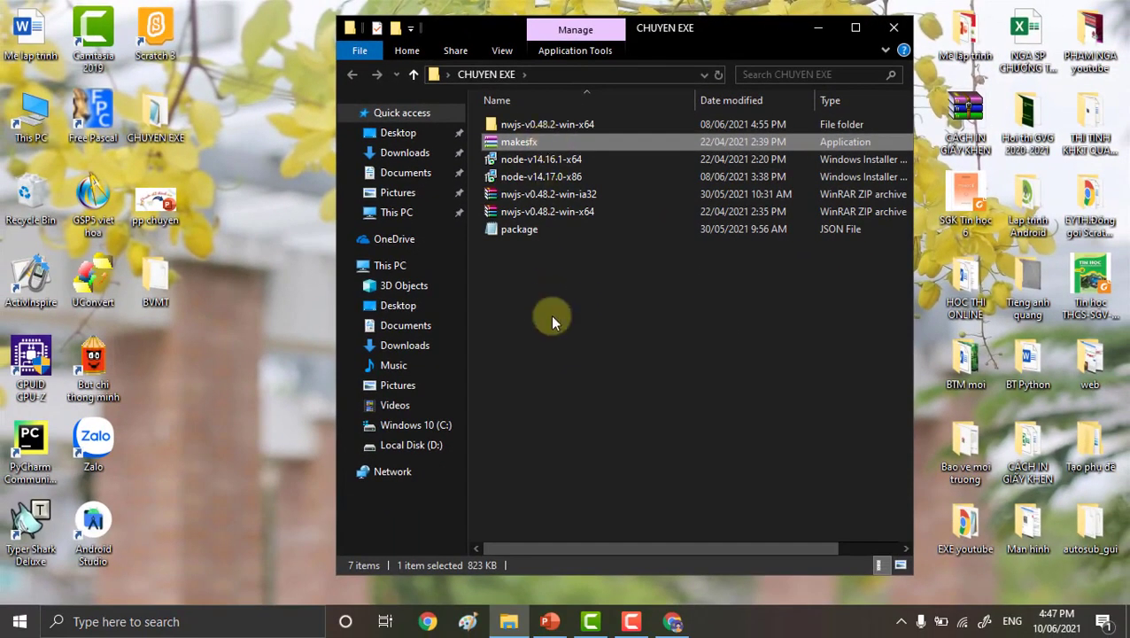
click(552, 314)
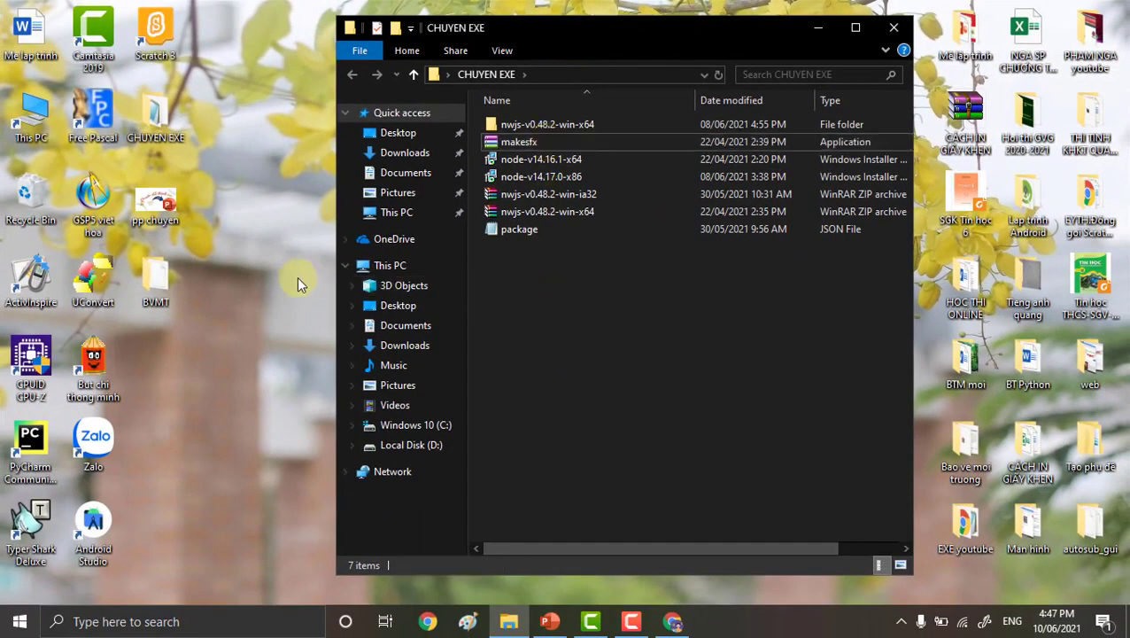
double_click(156, 272)
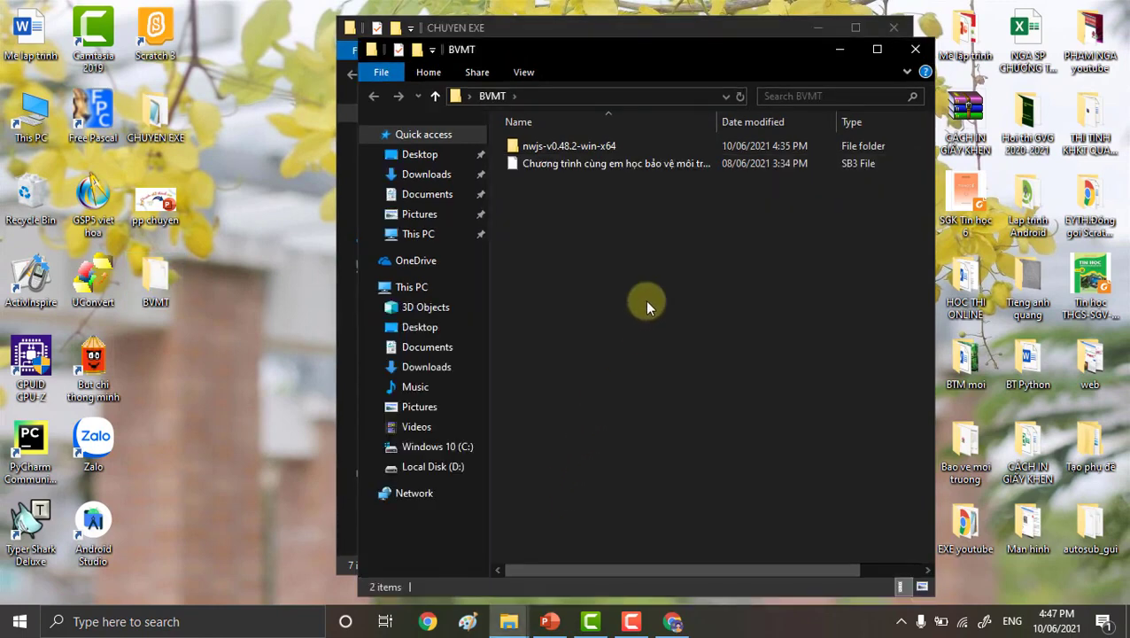
key(ctrl+v)
click(641, 299)
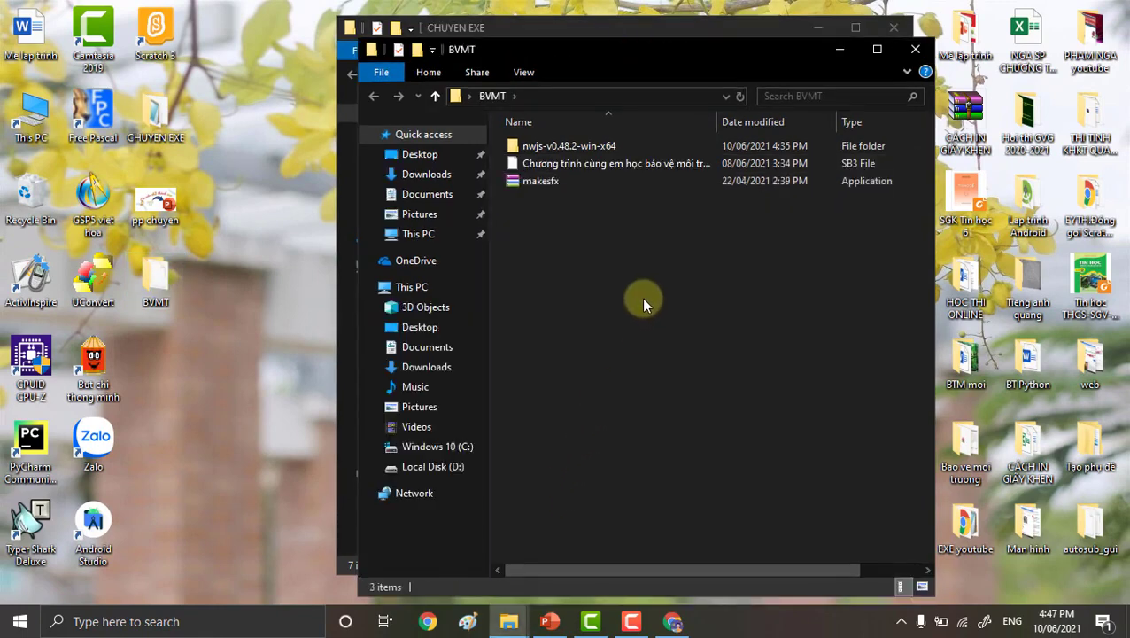
Move the Scratch SB3 project file out of the BVMT folder onto the desktop.
click(563, 167)
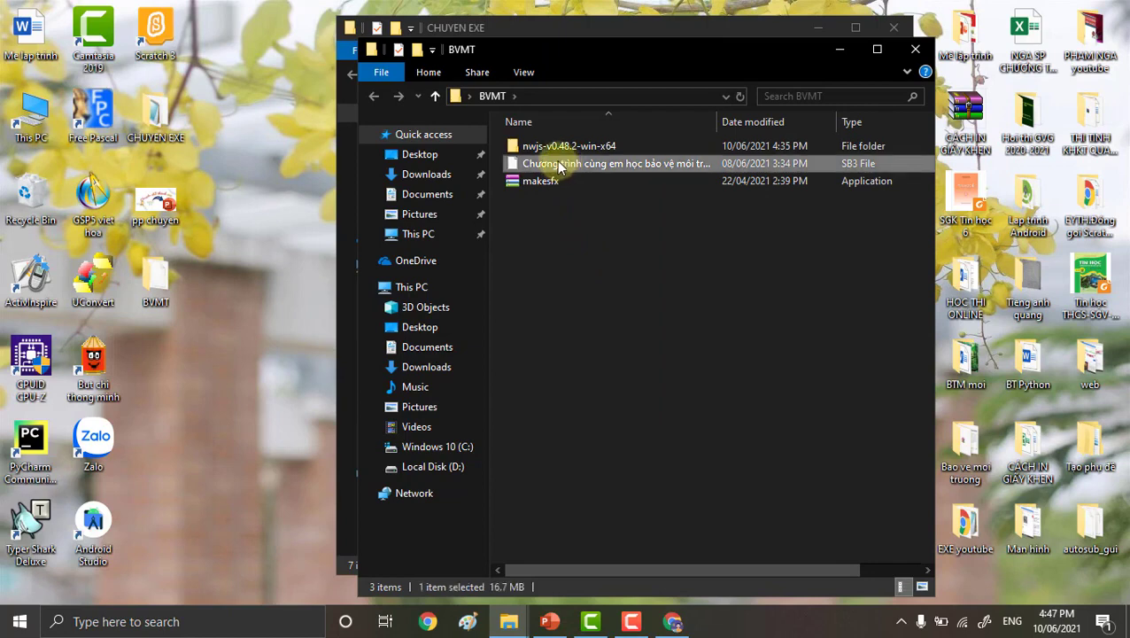
click(227, 354)
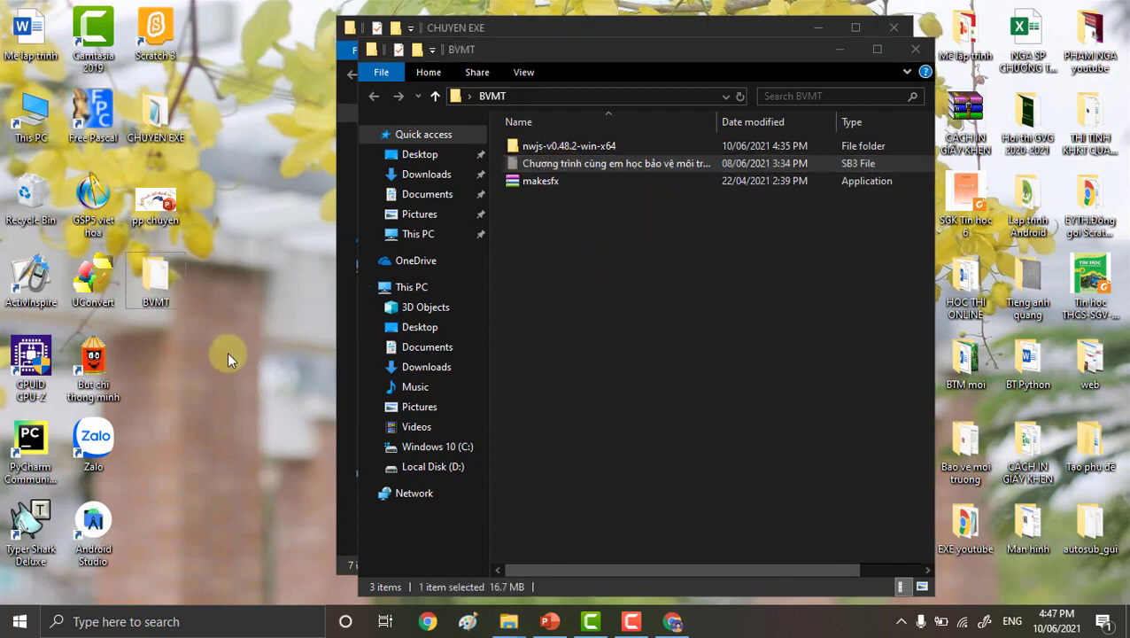
key(ctrl+v)
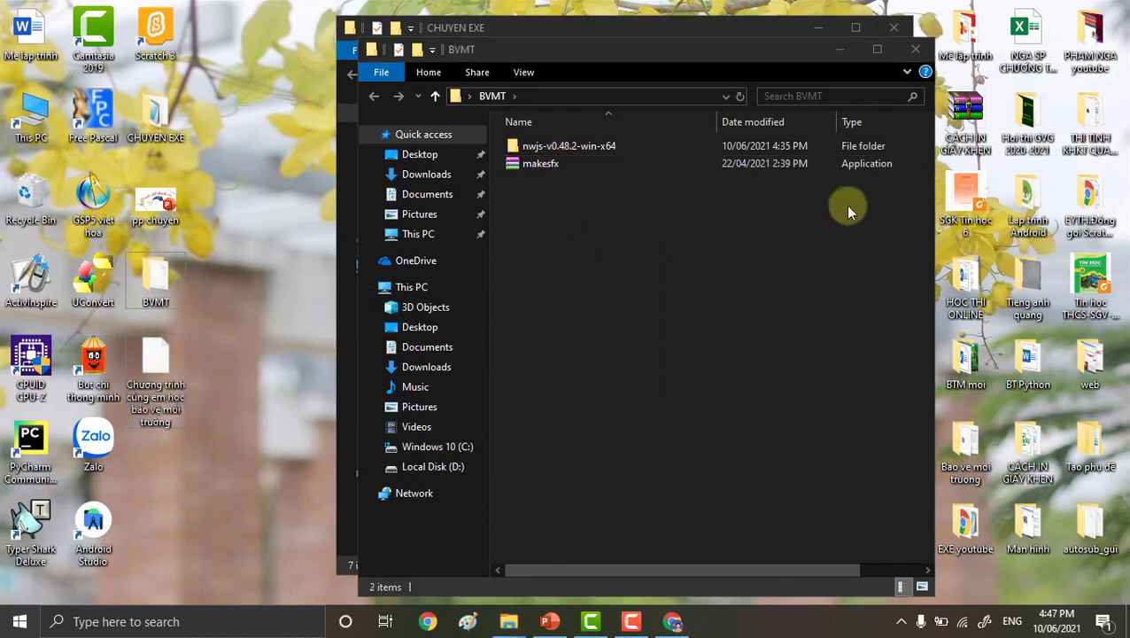
click(808, 202)
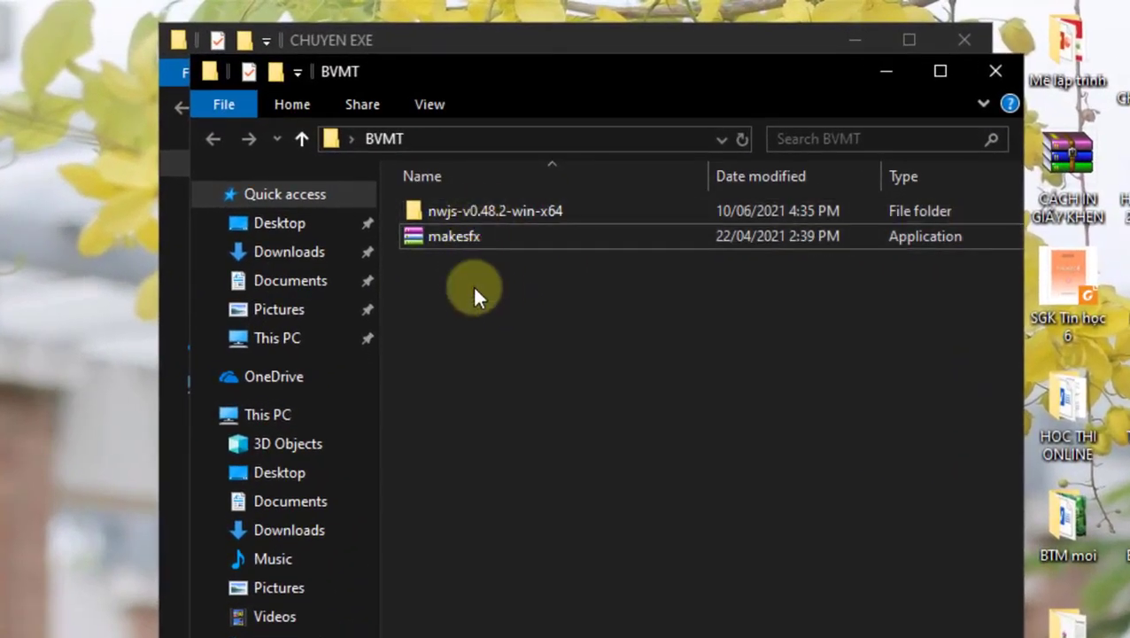
Run makesfx from BVMT, allowing it past the security warning, and choose the desktop BVMT folder as the source folder.
double_click(479, 239)
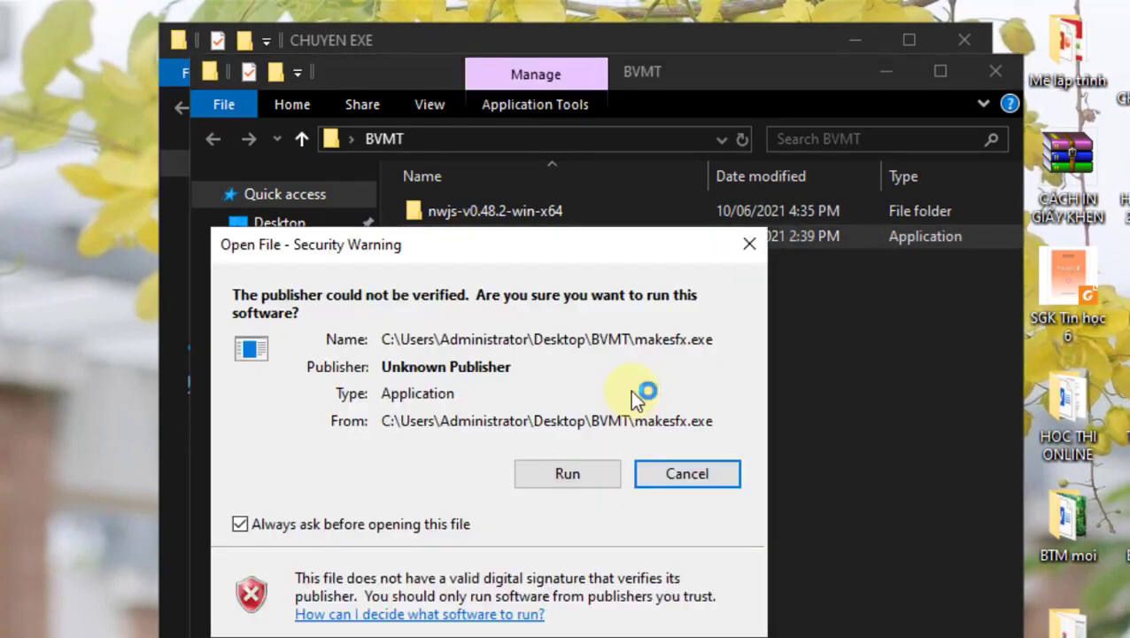
click(568, 474)
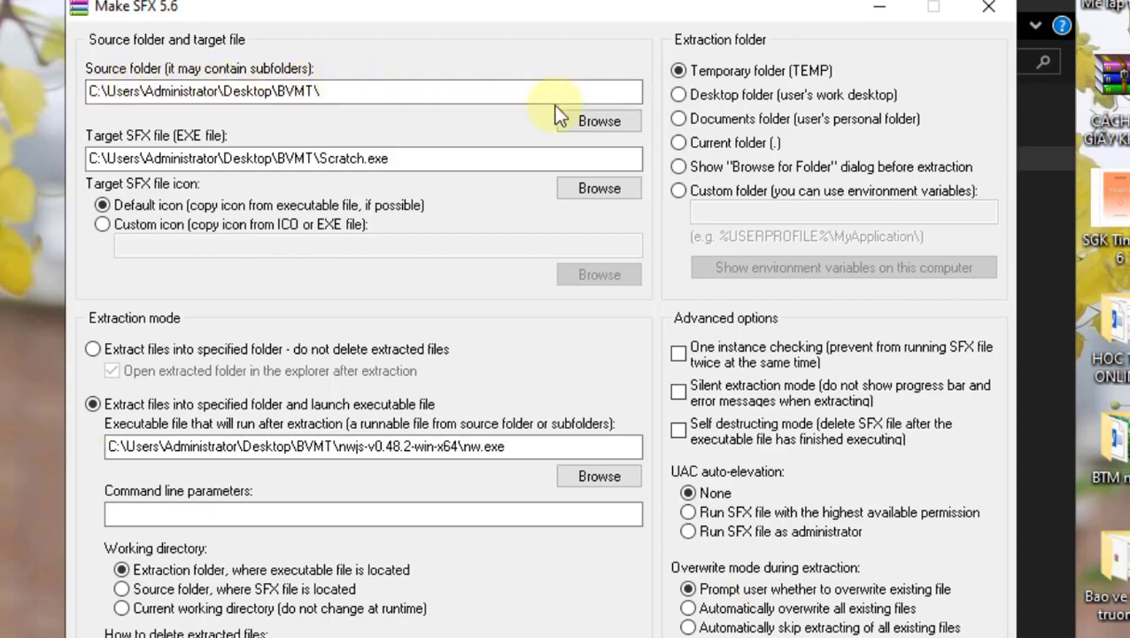
click(609, 115)
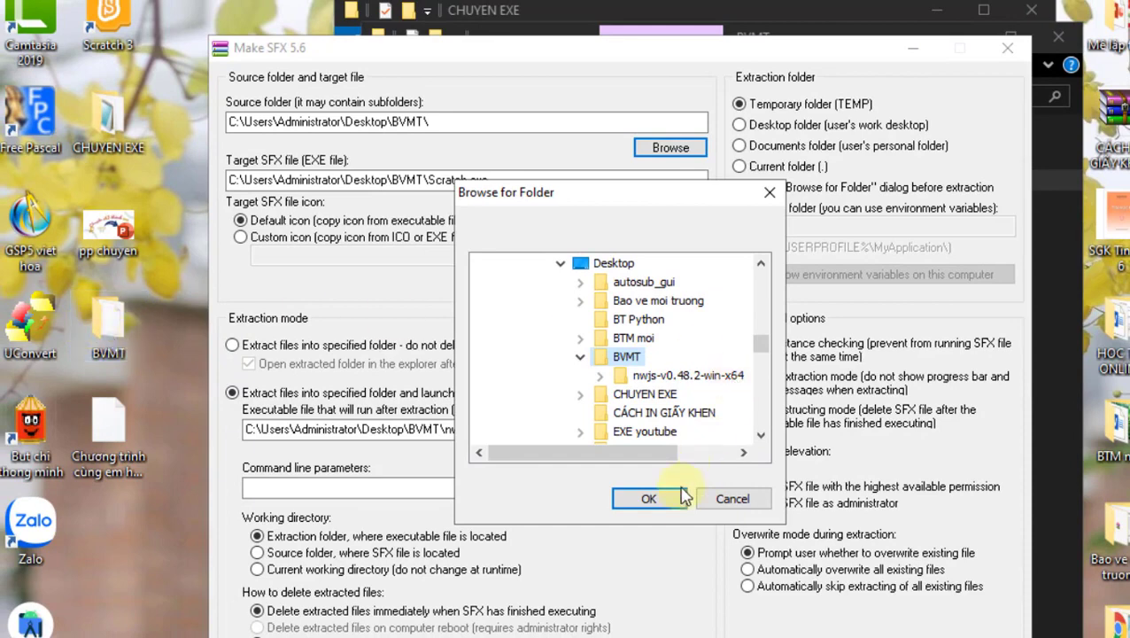
click(650, 498)
Set the target SFX file to Scratch.exe in the BVMT folder.
click(353, 180)
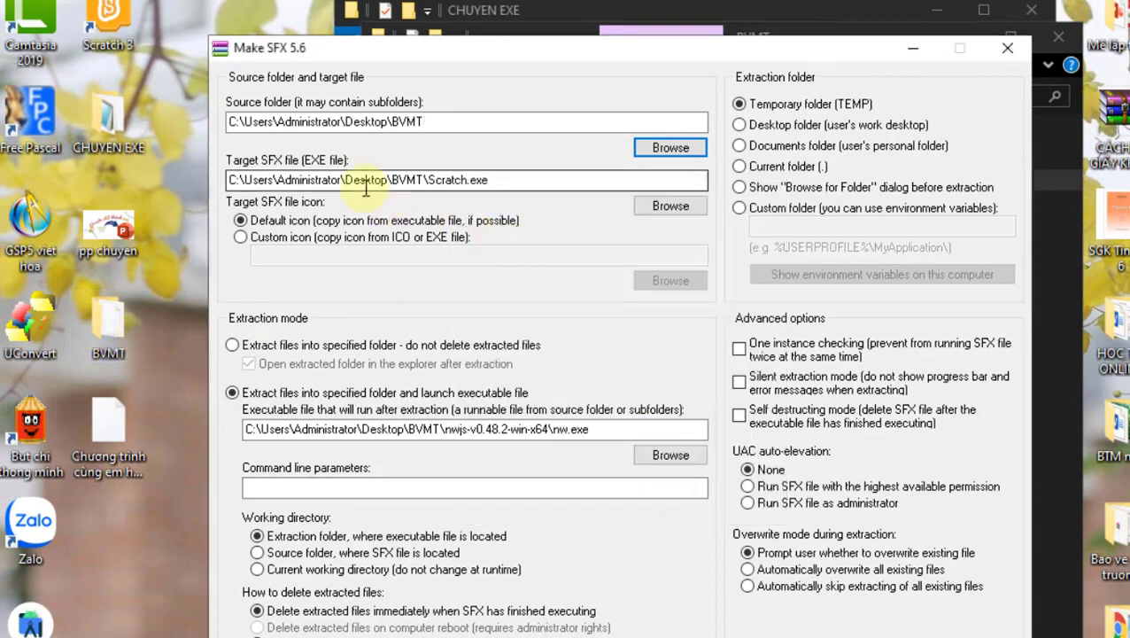
click(580, 178)
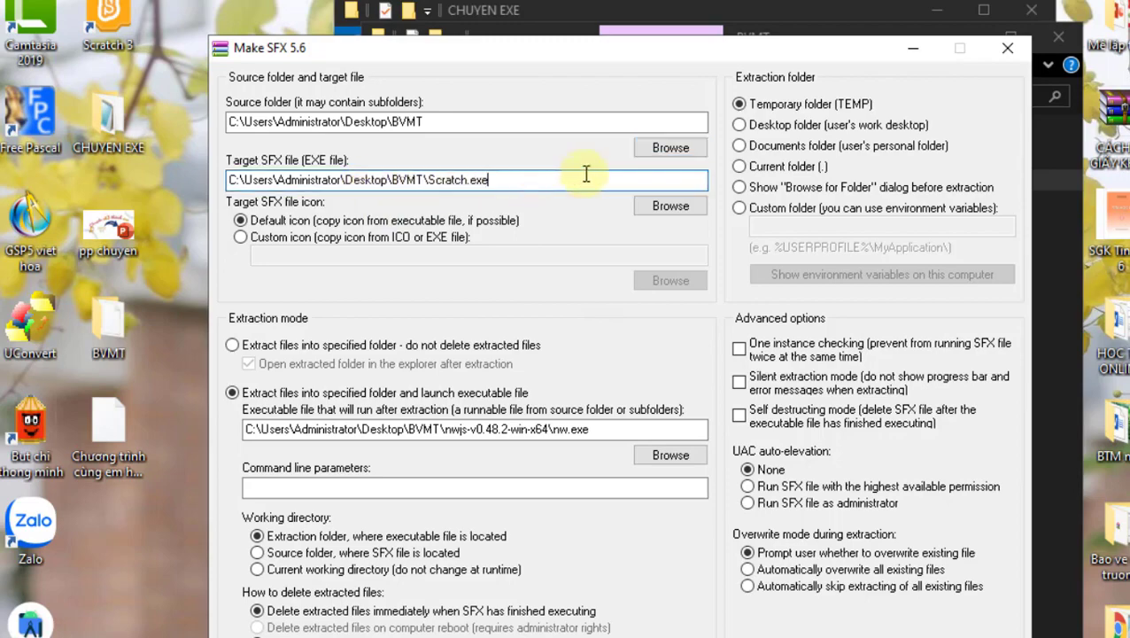
click(671, 206)
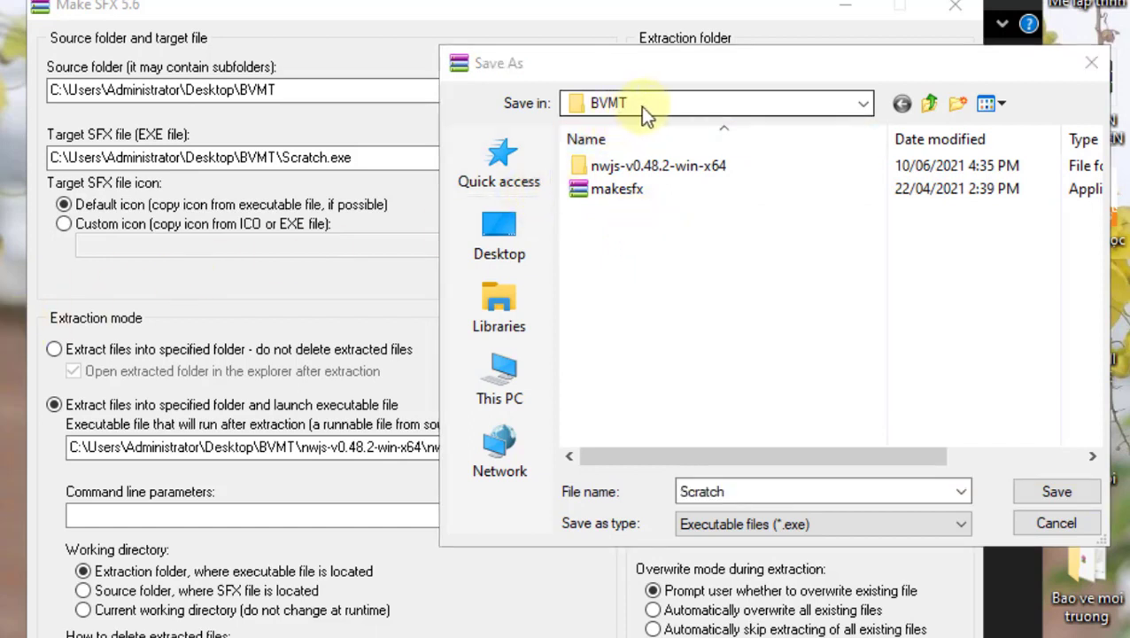
click(756, 497)
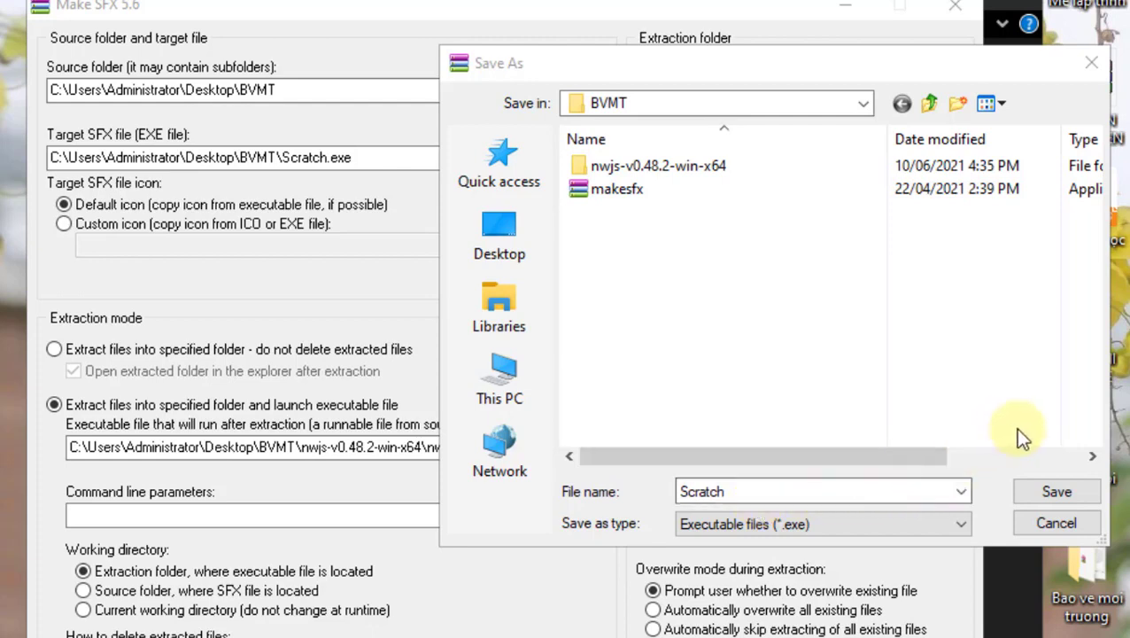
click(1057, 493)
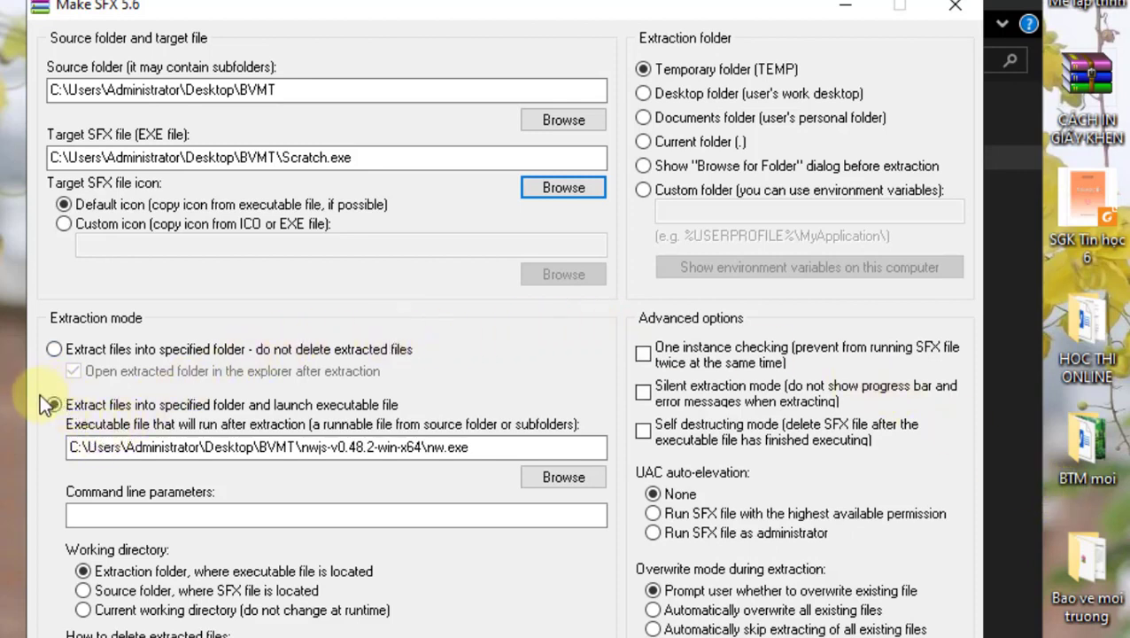
Choose nw.exe from BVMT's nwjs-v0.48.2-win-x64 subfolder as the executable that runs after extraction.
click(564, 476)
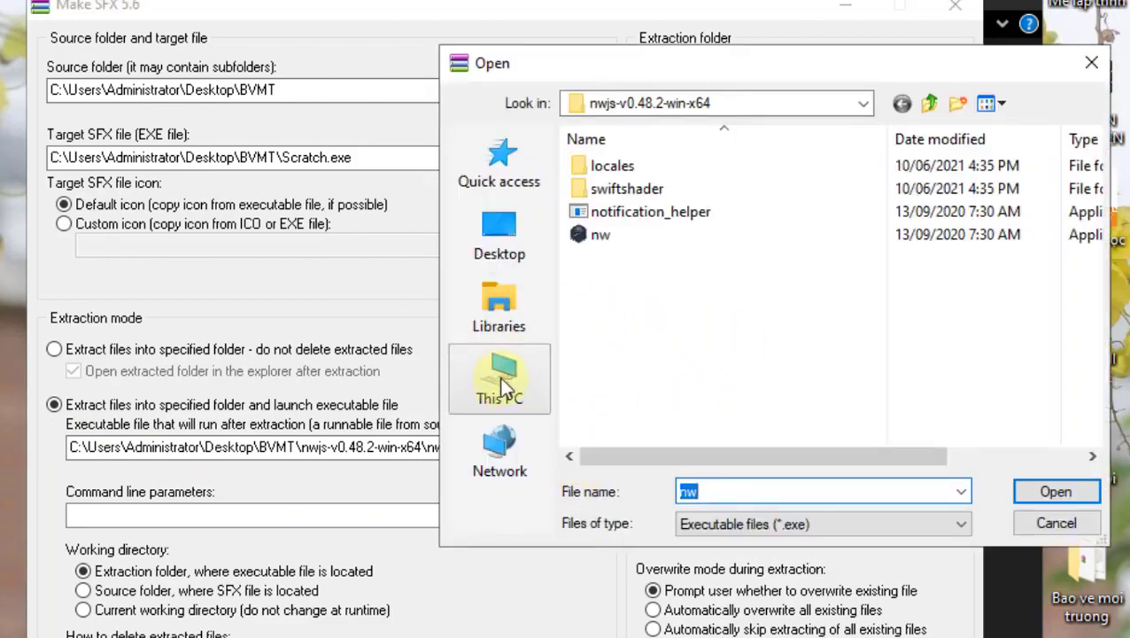
click(515, 246)
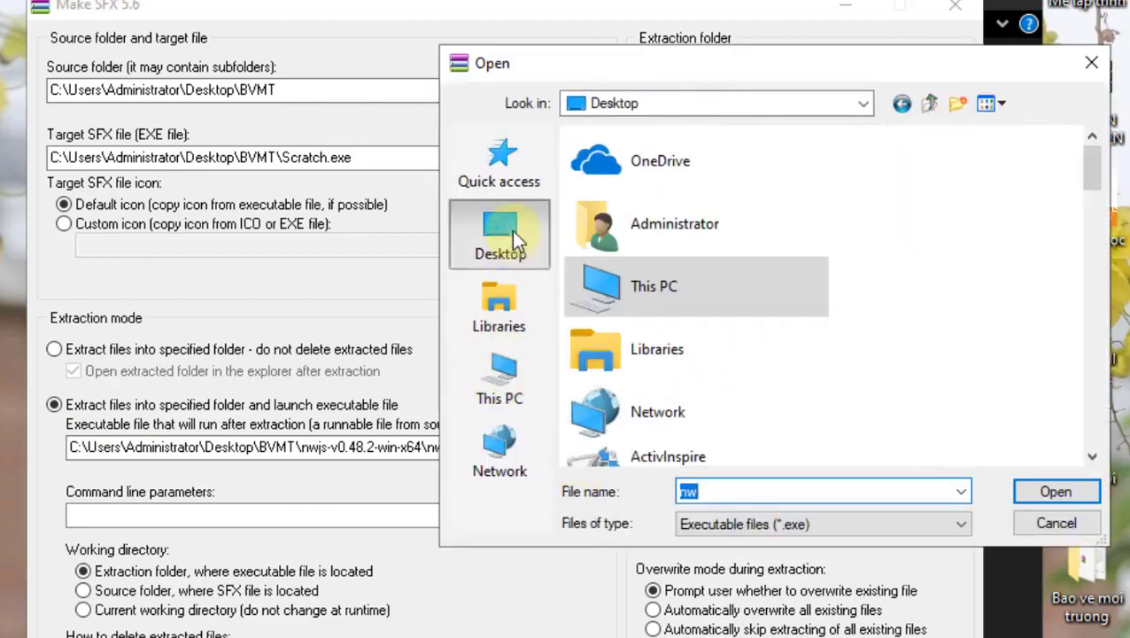
click(709, 403)
scroll(713, 406, down, 5)
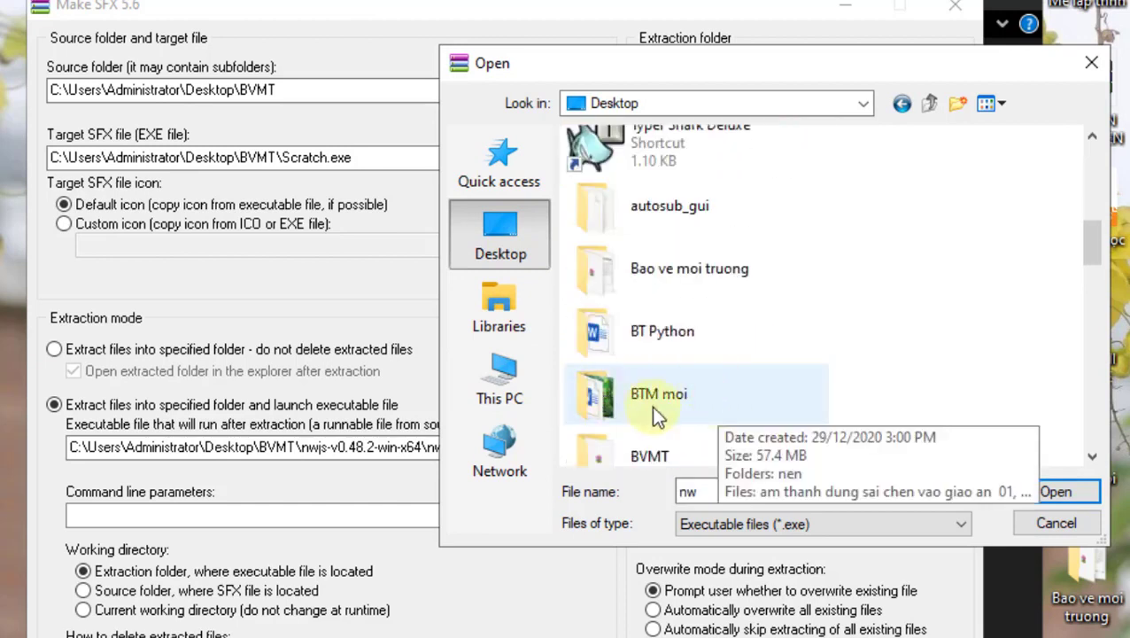
scroll(626, 400, down, 3)
click(650, 292)
double_click(651, 292)
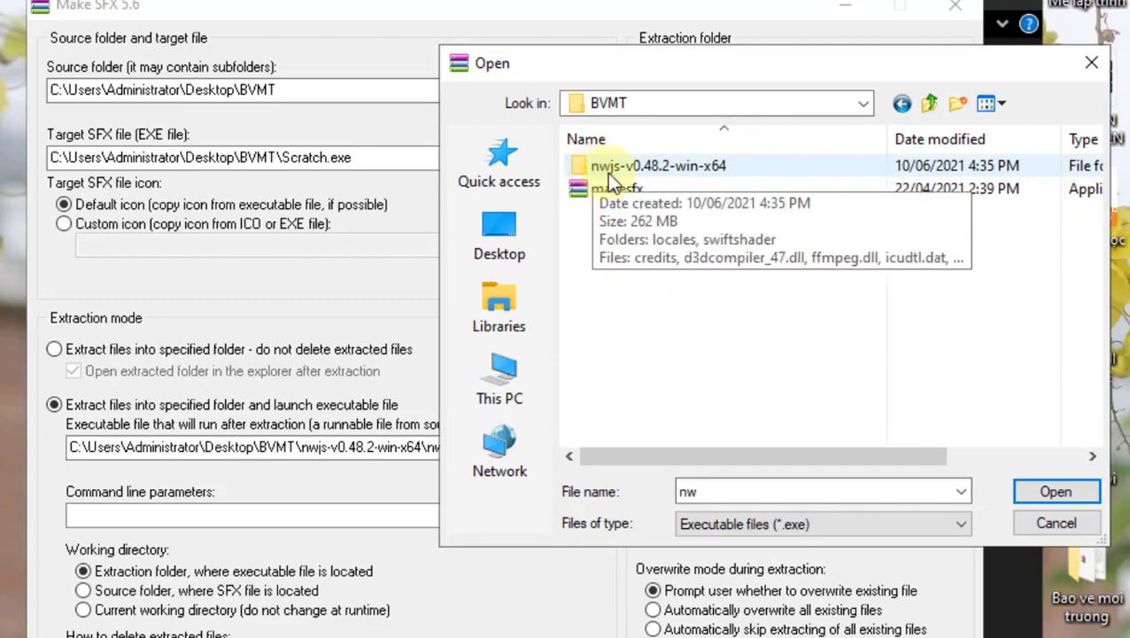
double_click(637, 165)
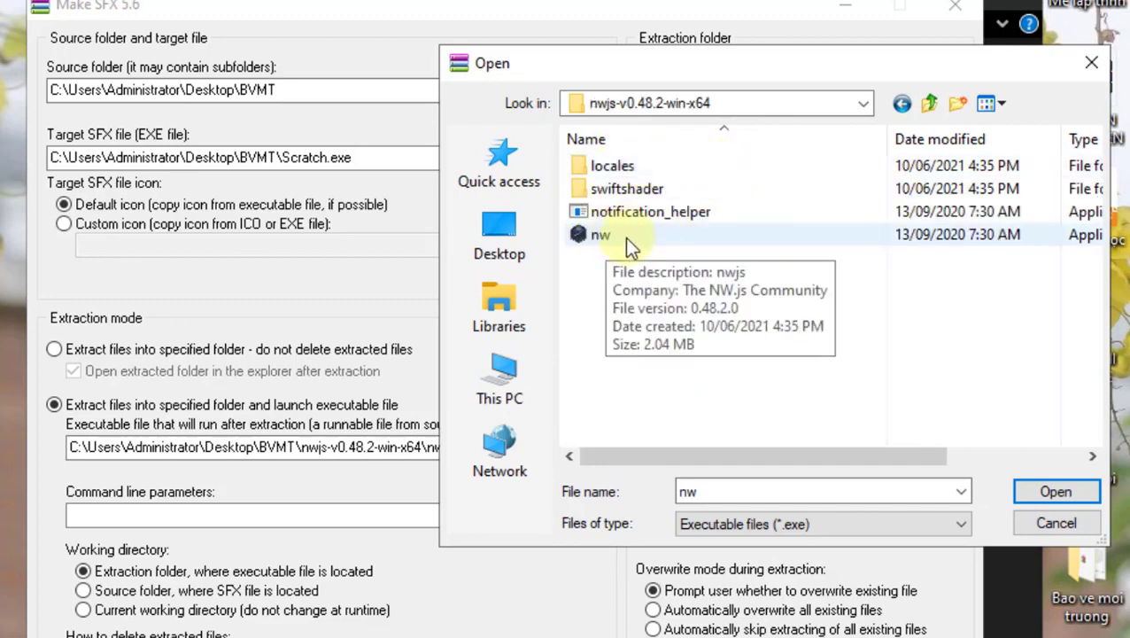
click(623, 237)
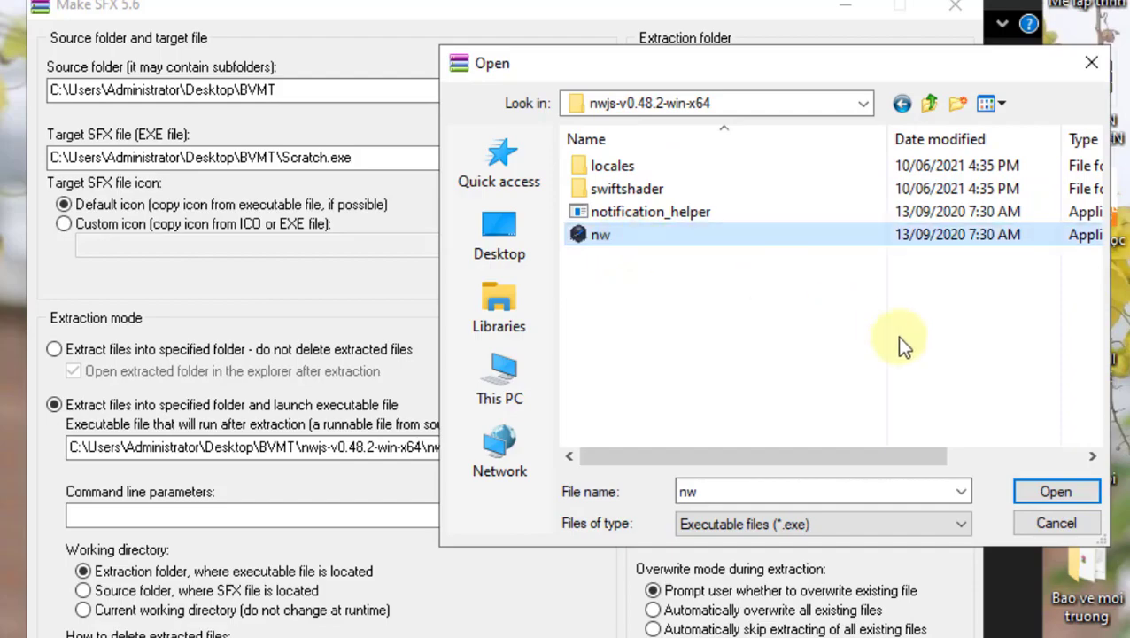
click(1053, 491)
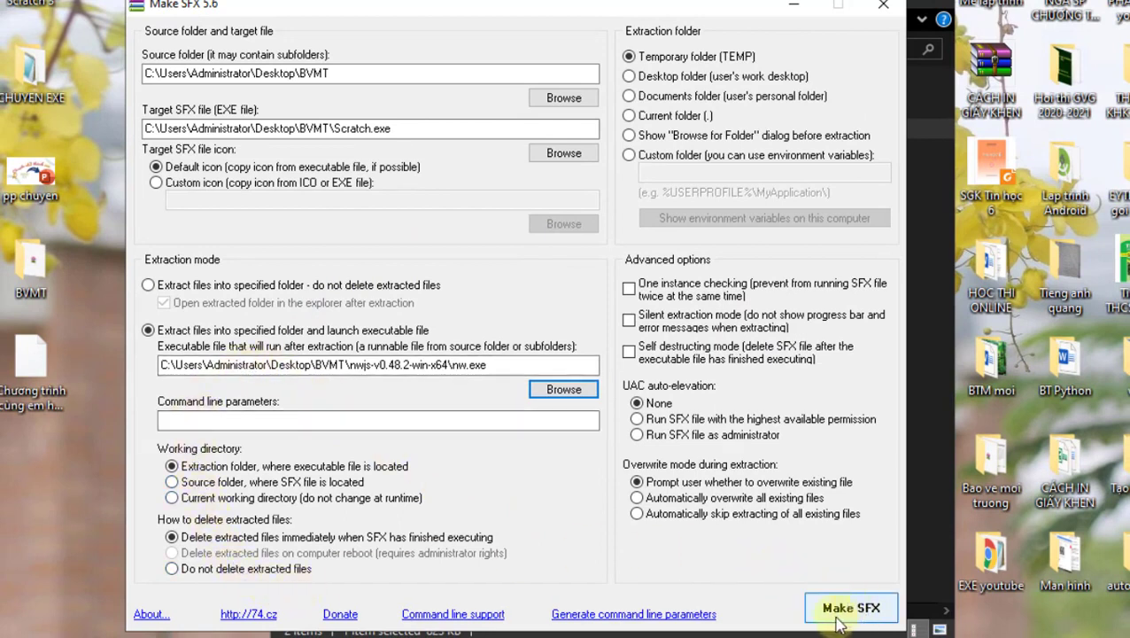
Build the SFX file, dismiss the completion message, and select the Scratch application in the repositioned BVMT window.
click(882, 613)
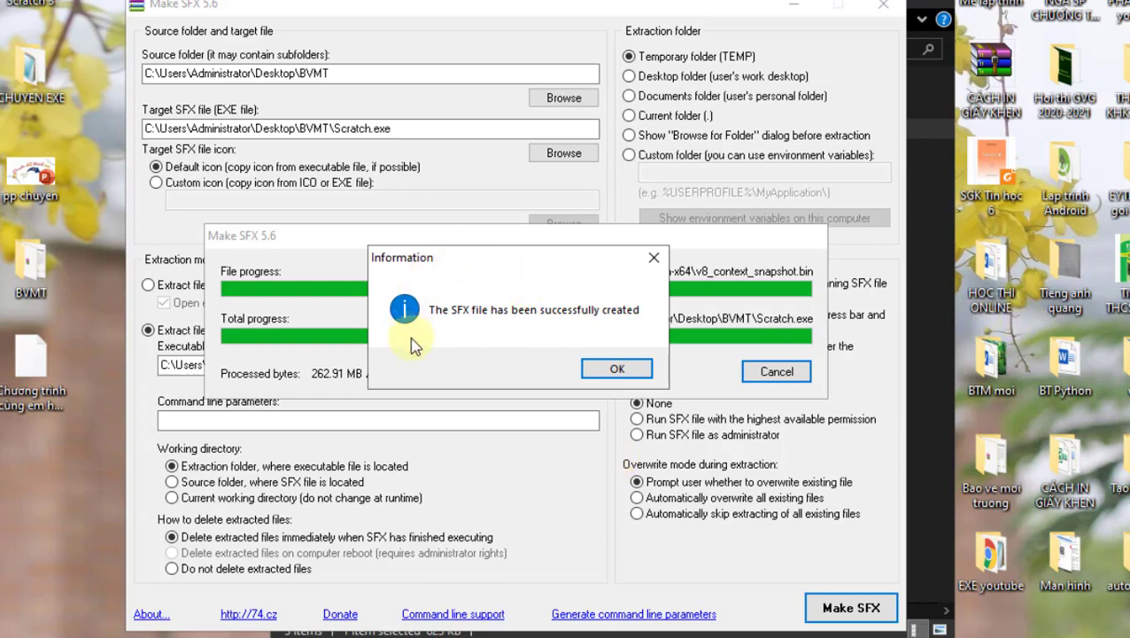
click(618, 370)
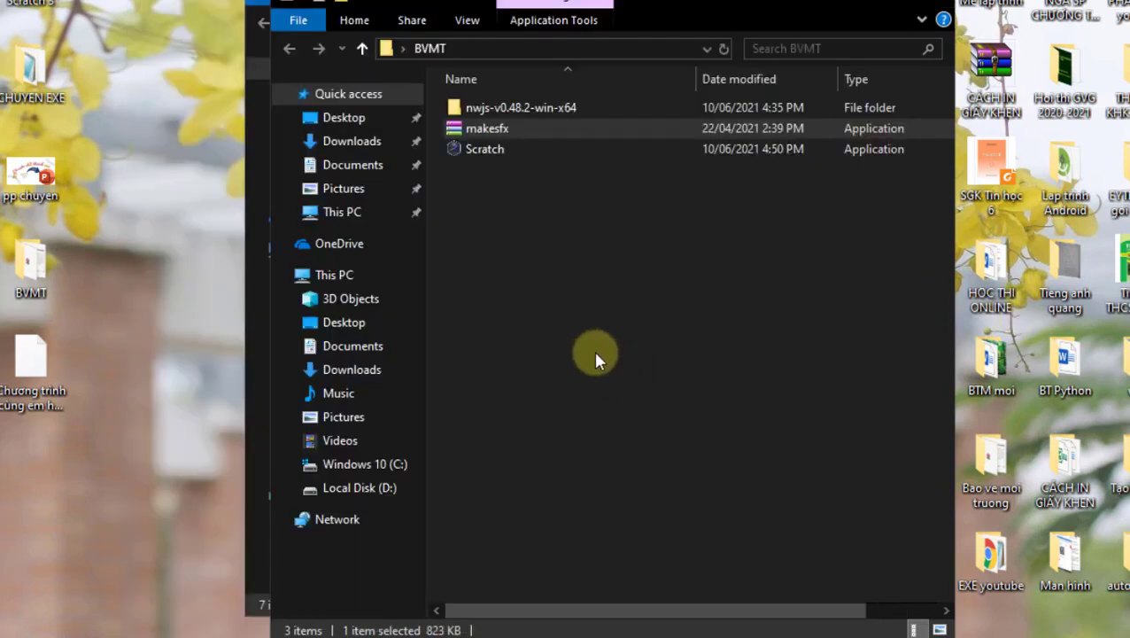
click(489, 150)
drag(776, 2, 706, 71)
key(alt+Tab)
click(495, 90)
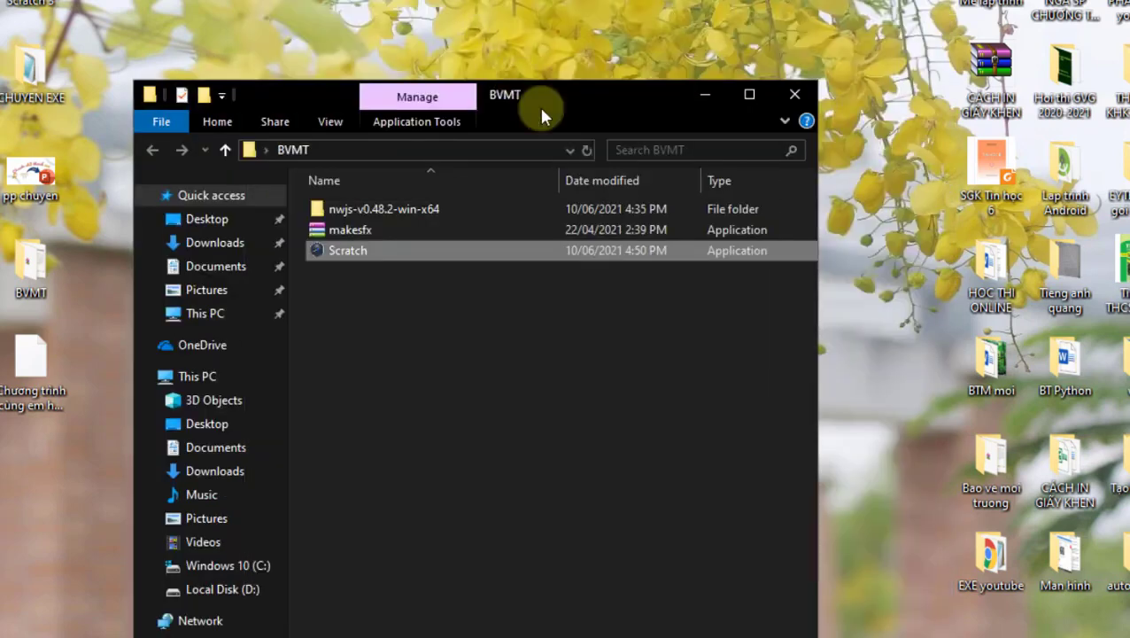
drag(586, 94, 609, 8)
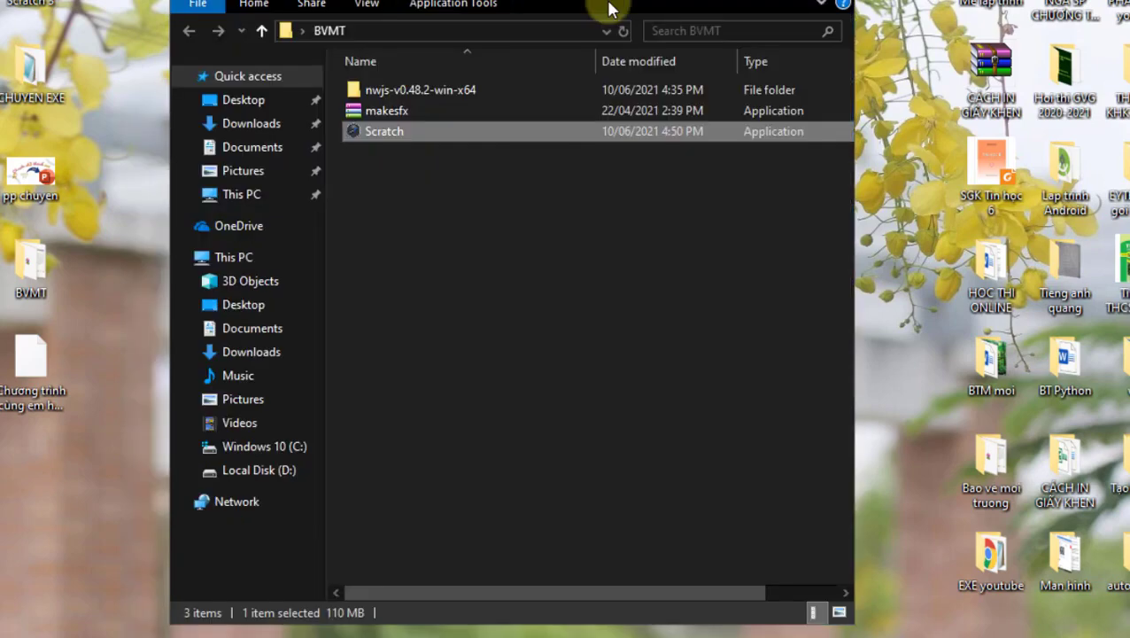
Test the Scratch application maximized by opening the middle game and its Hướng dẫn instructions, then return to the start screen.
double_click(379, 133)
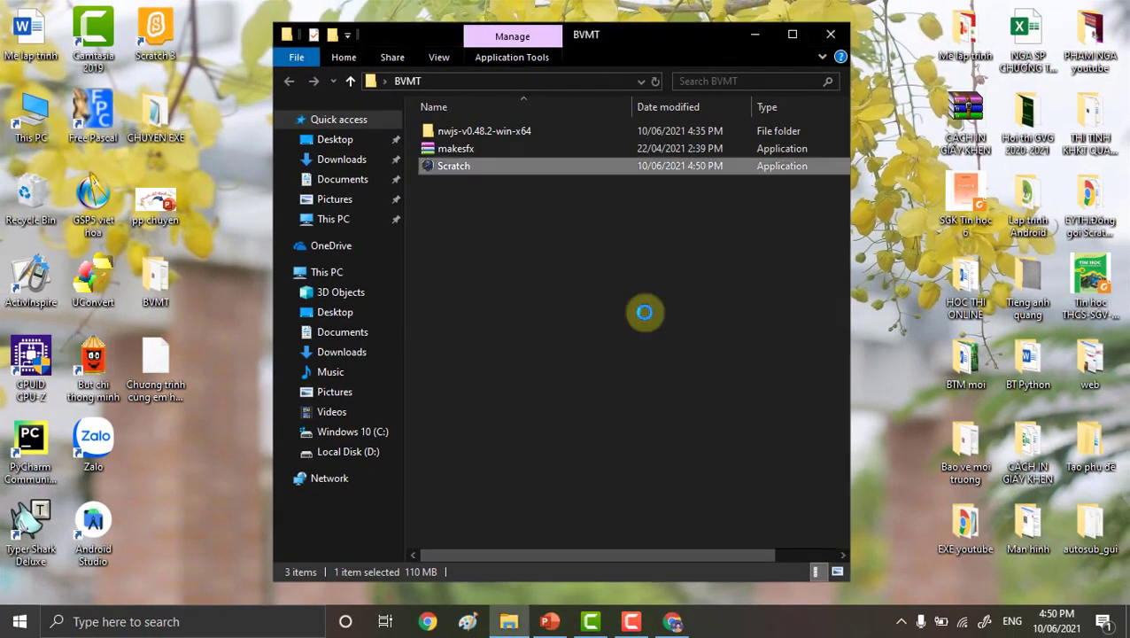
click(755, 35)
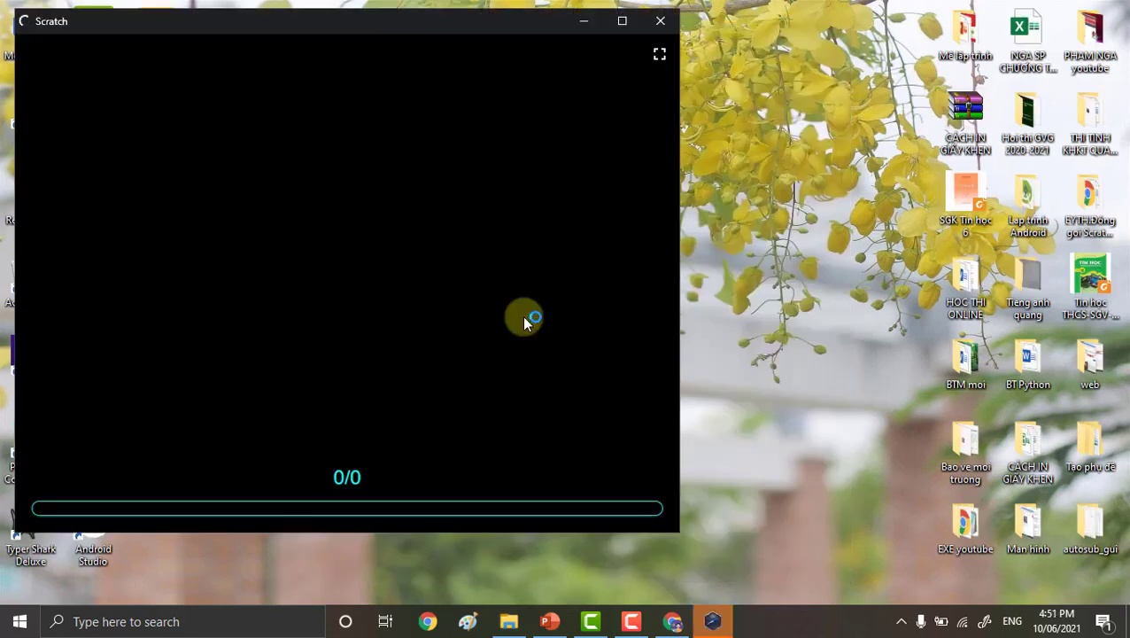
click(627, 23)
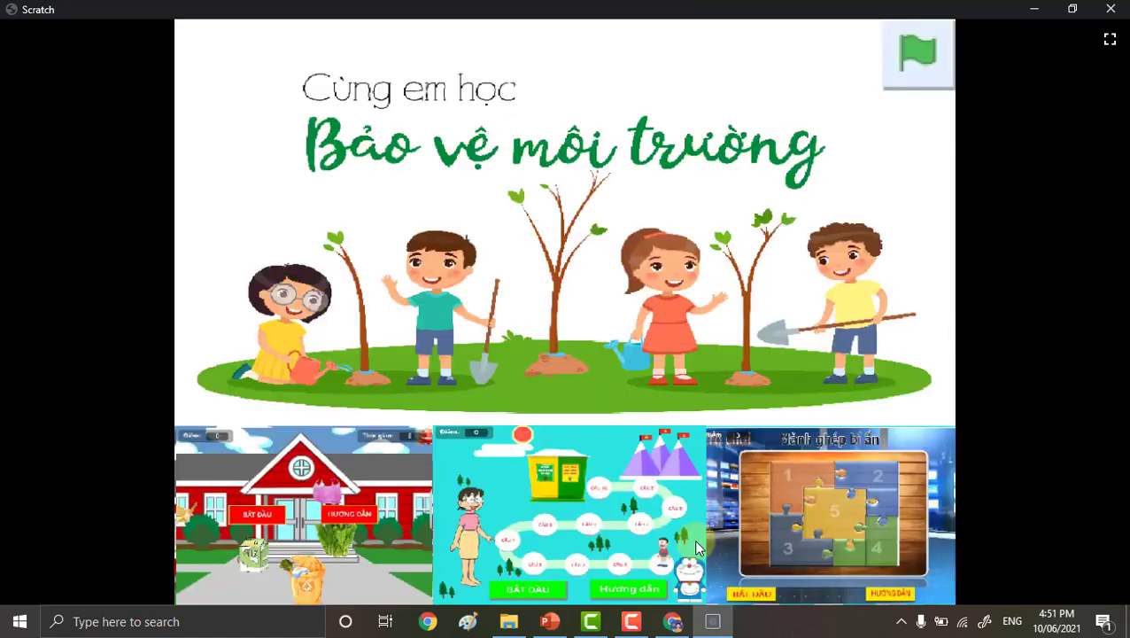
click(571, 447)
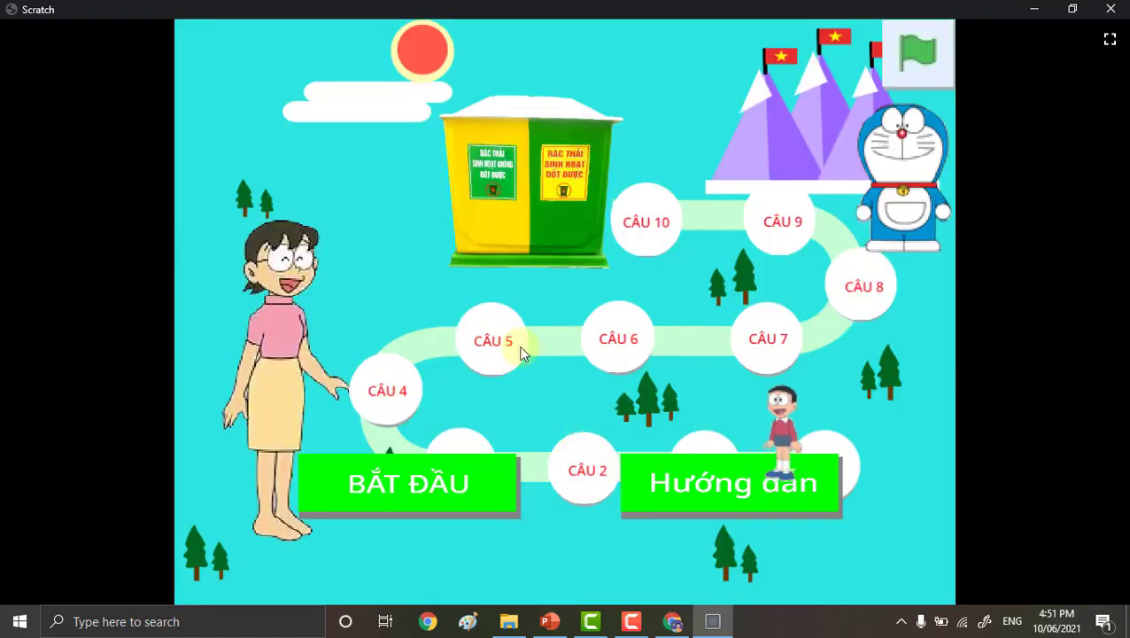
click(681, 484)
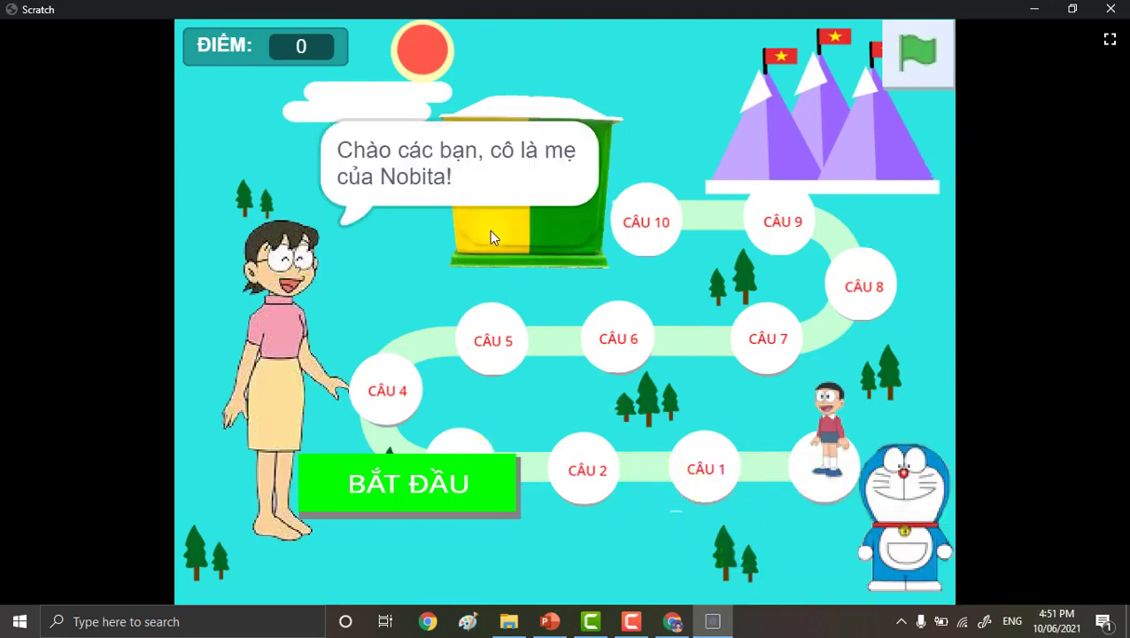
click(922, 47)
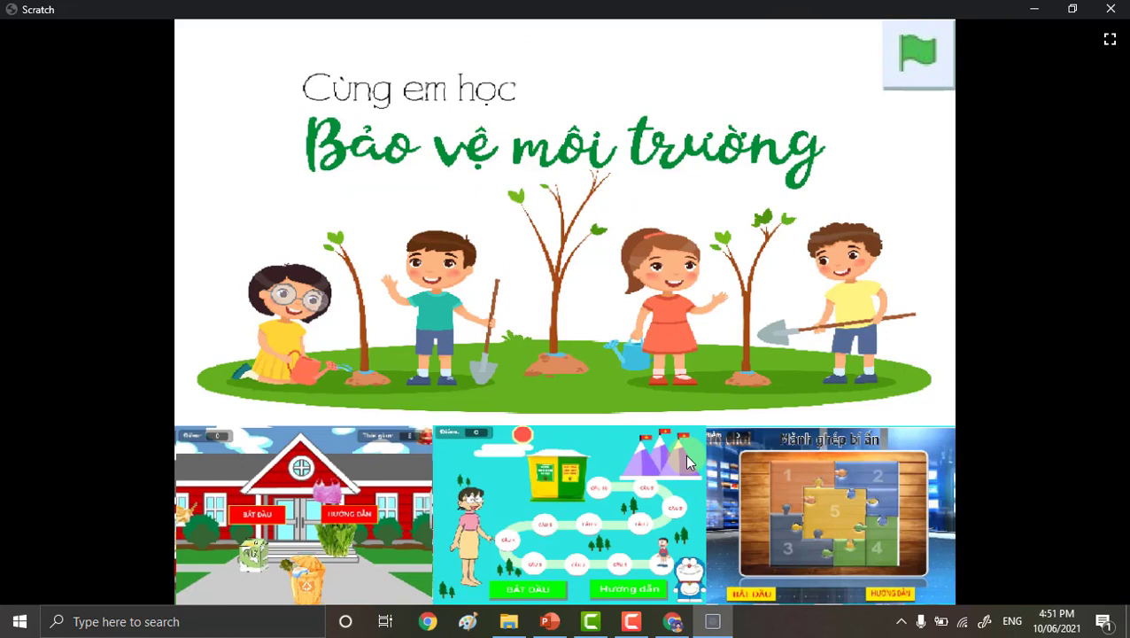
Close the running Scratch application and reopen the desktop BVMT folder with nothing selected.
click(1113, 9)
double_click(147, 283)
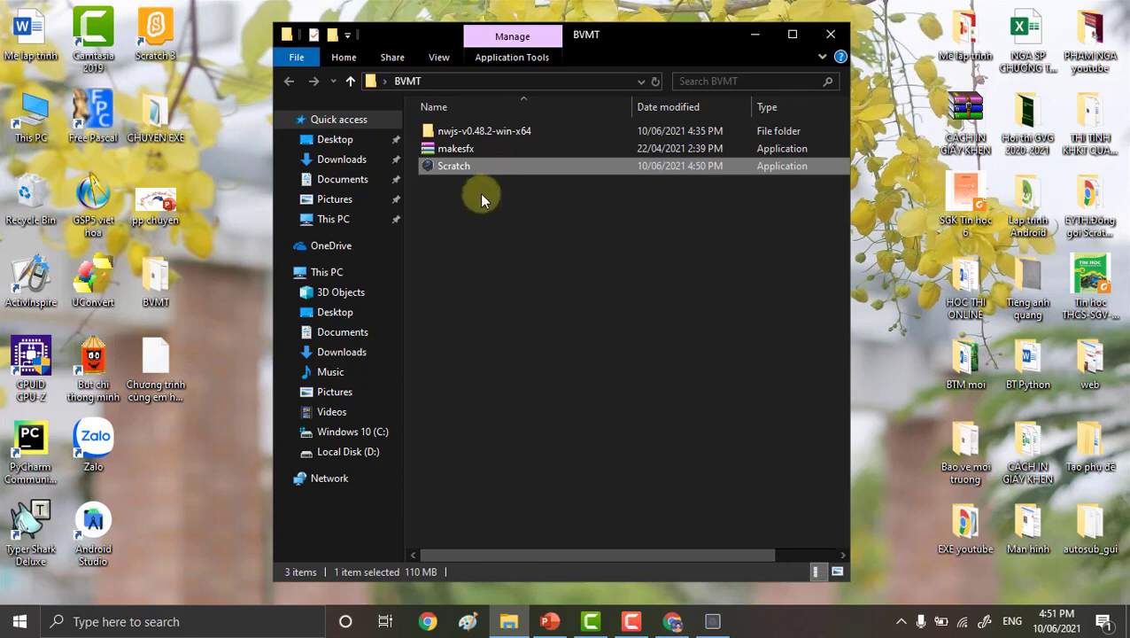
click(481, 199)
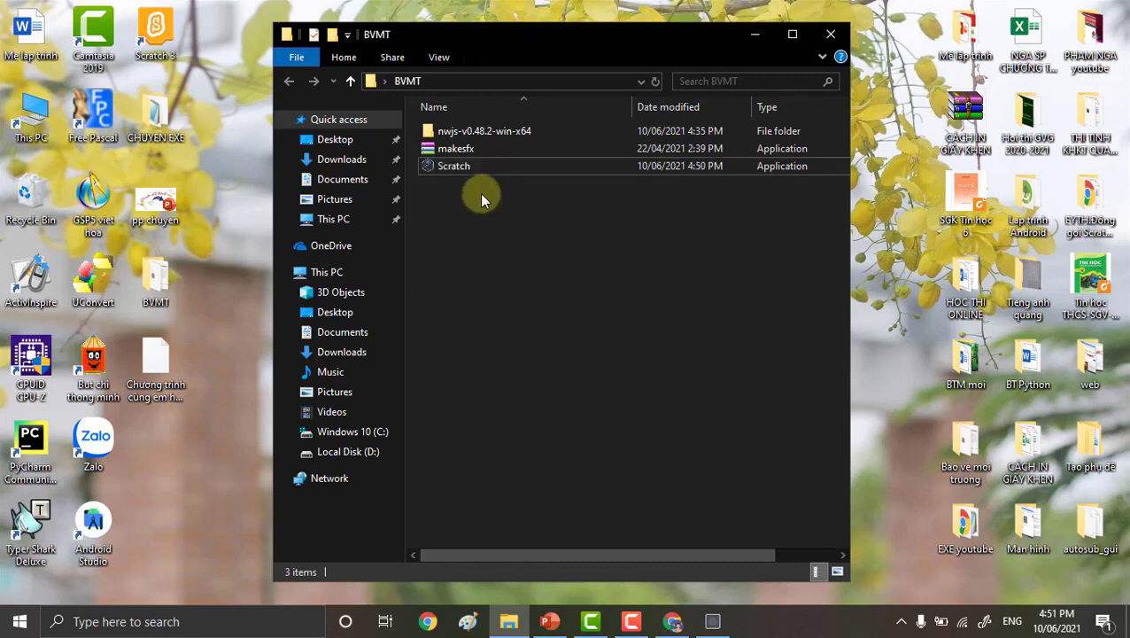